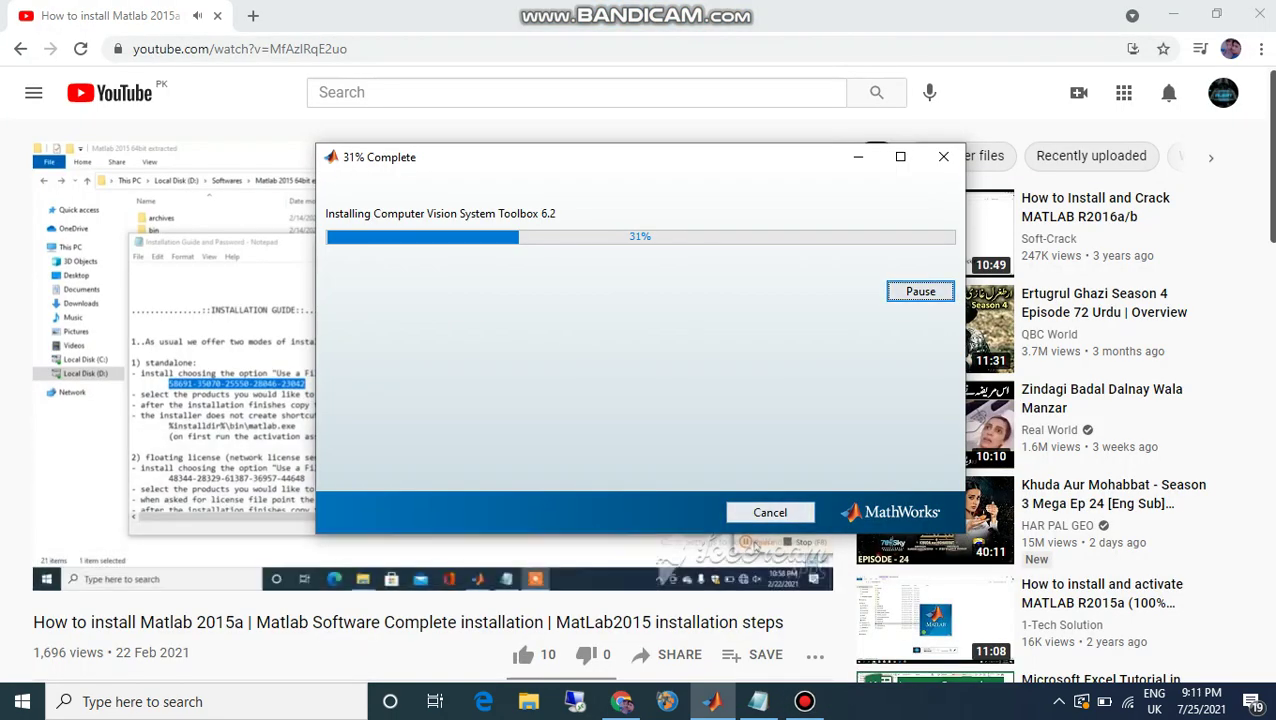
mouse_move(804, 701)
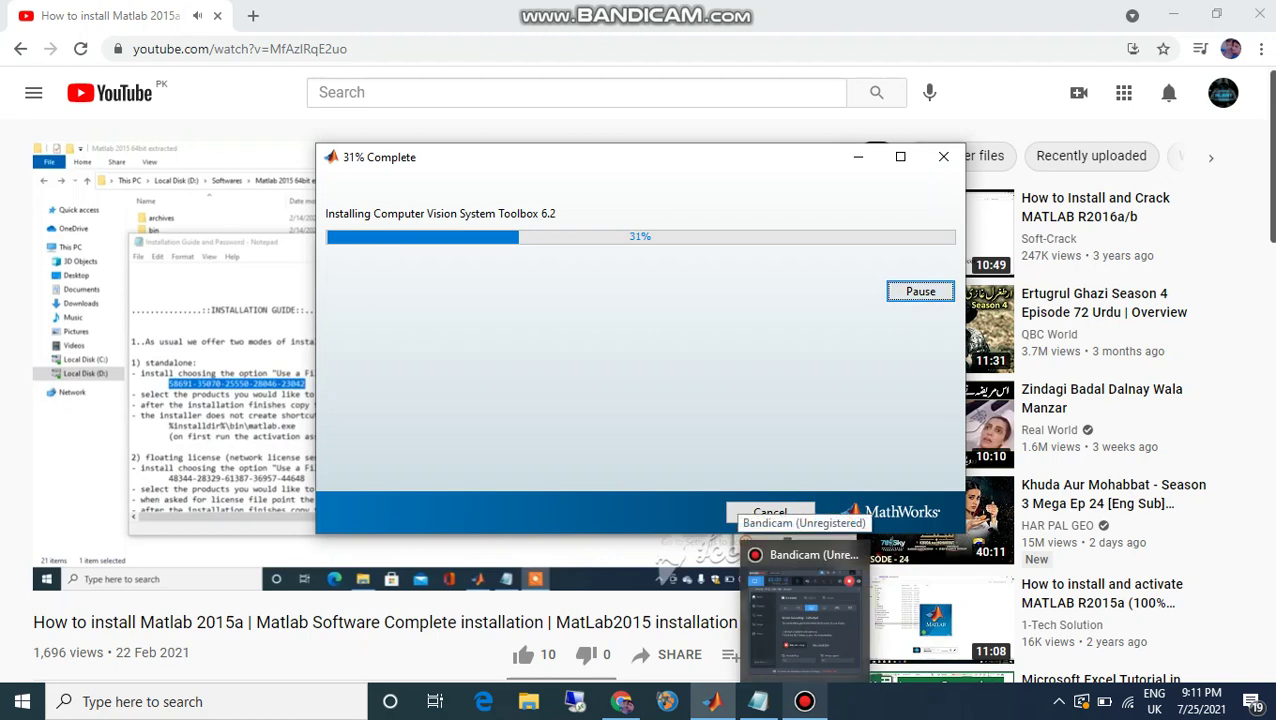
left_click(805, 612)
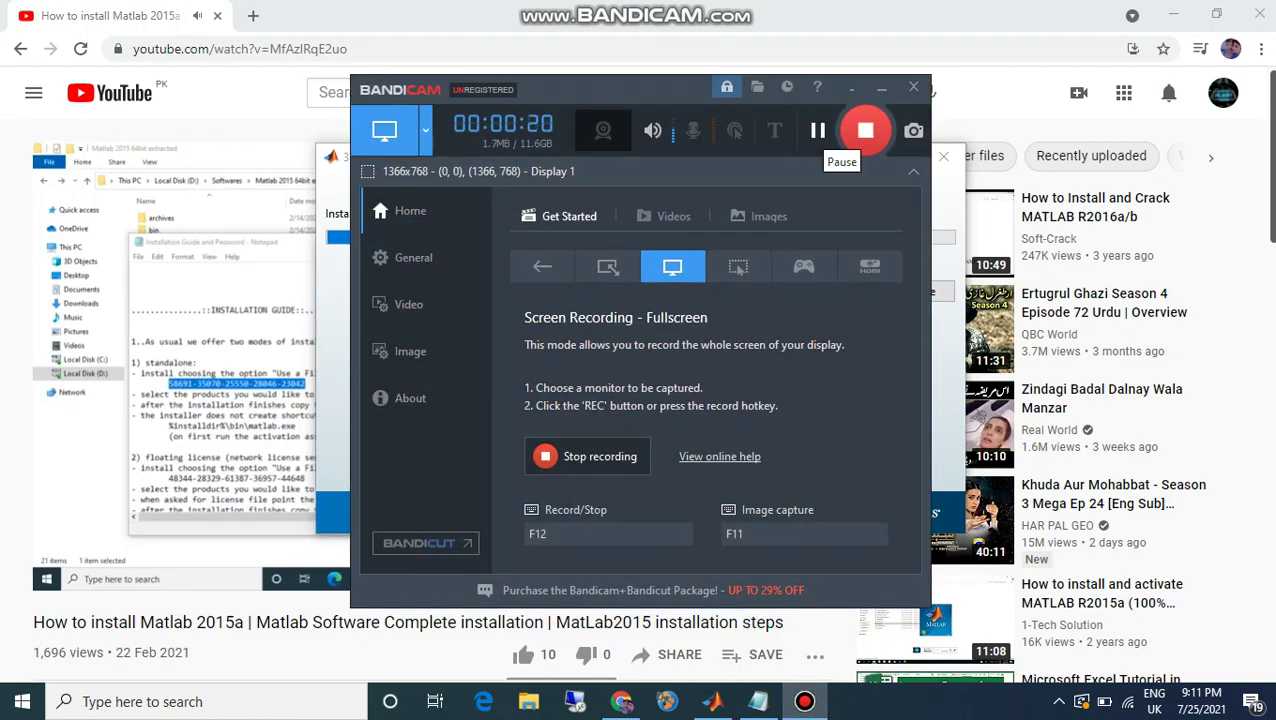
left_click(817, 130)
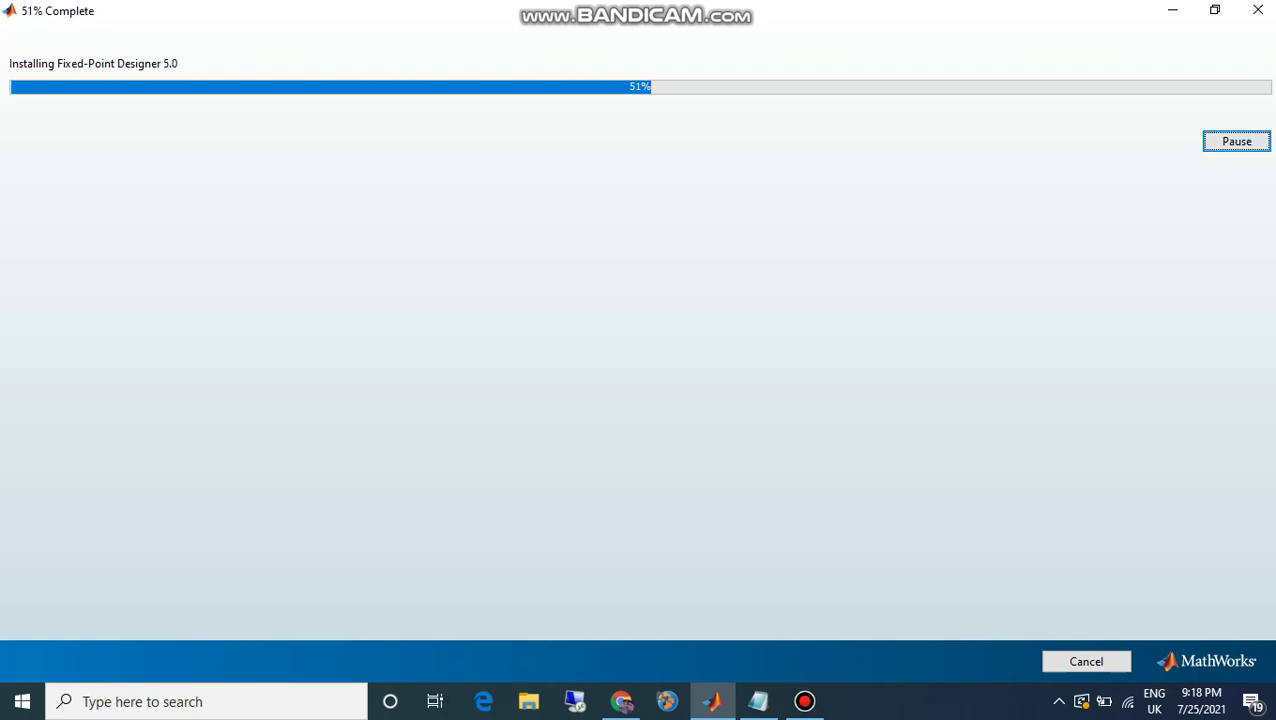
mouse_move(805, 701)
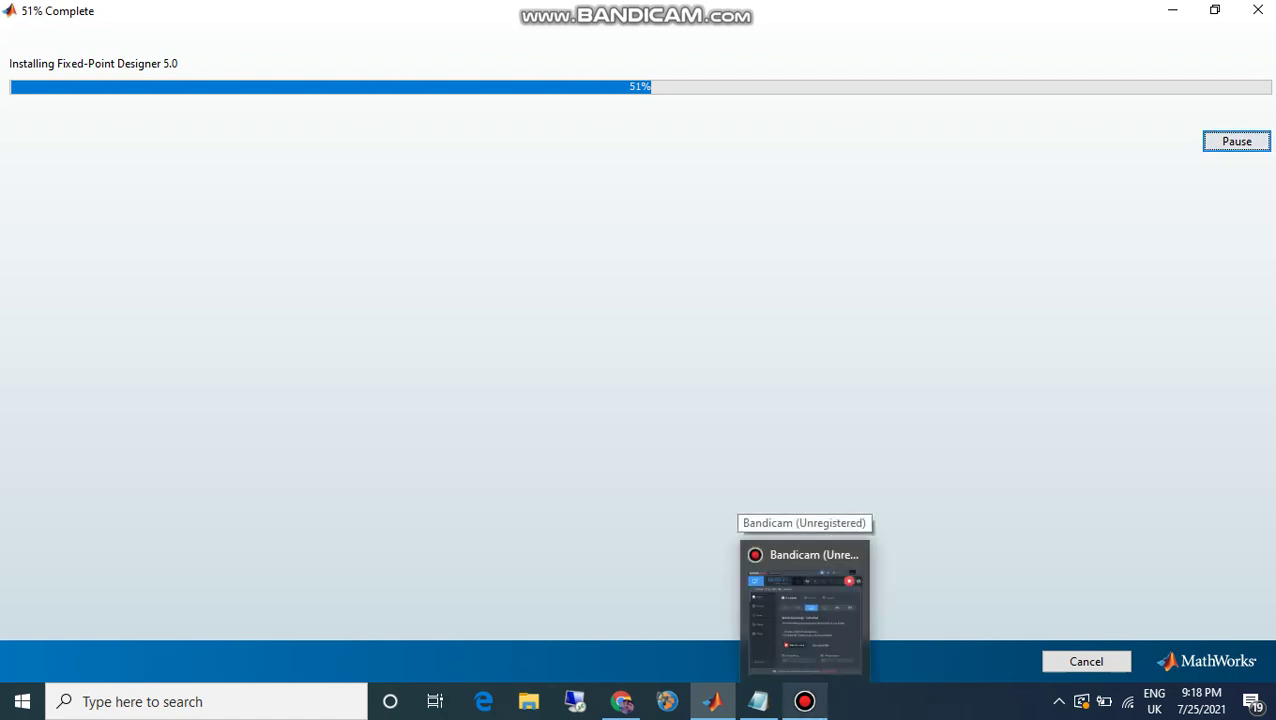
left_click(805, 610)
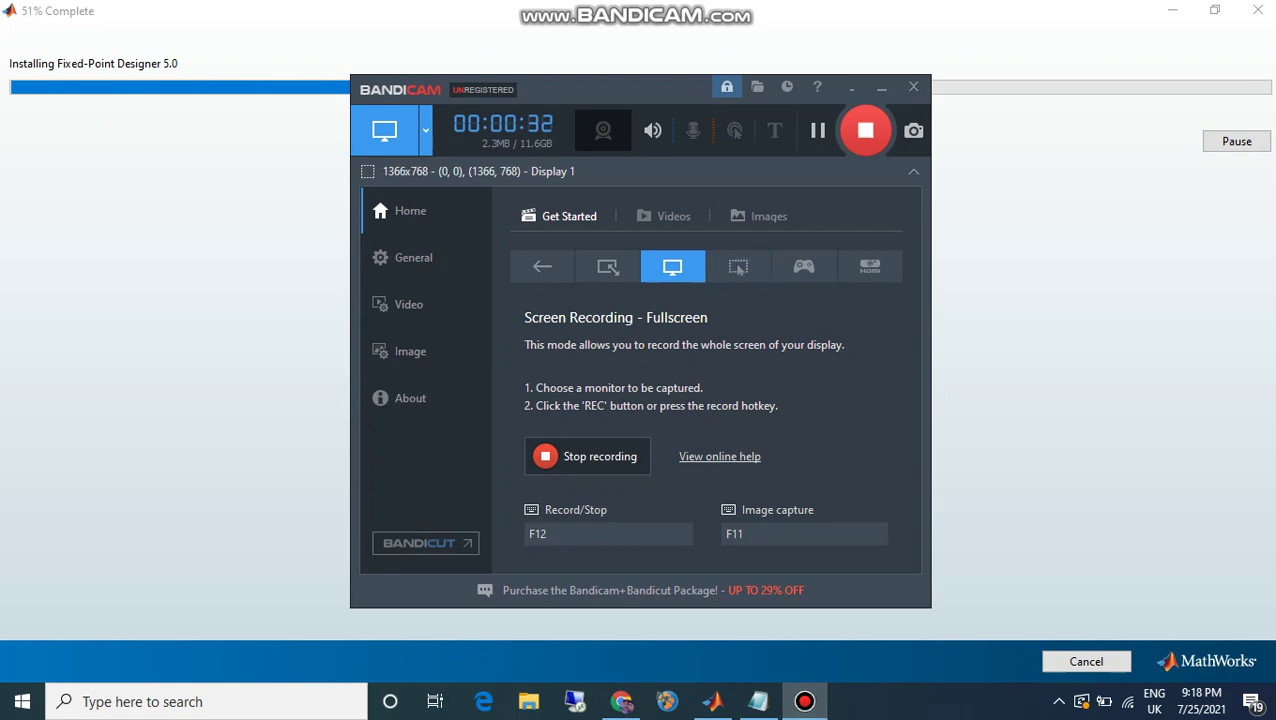
left_click(818, 131)
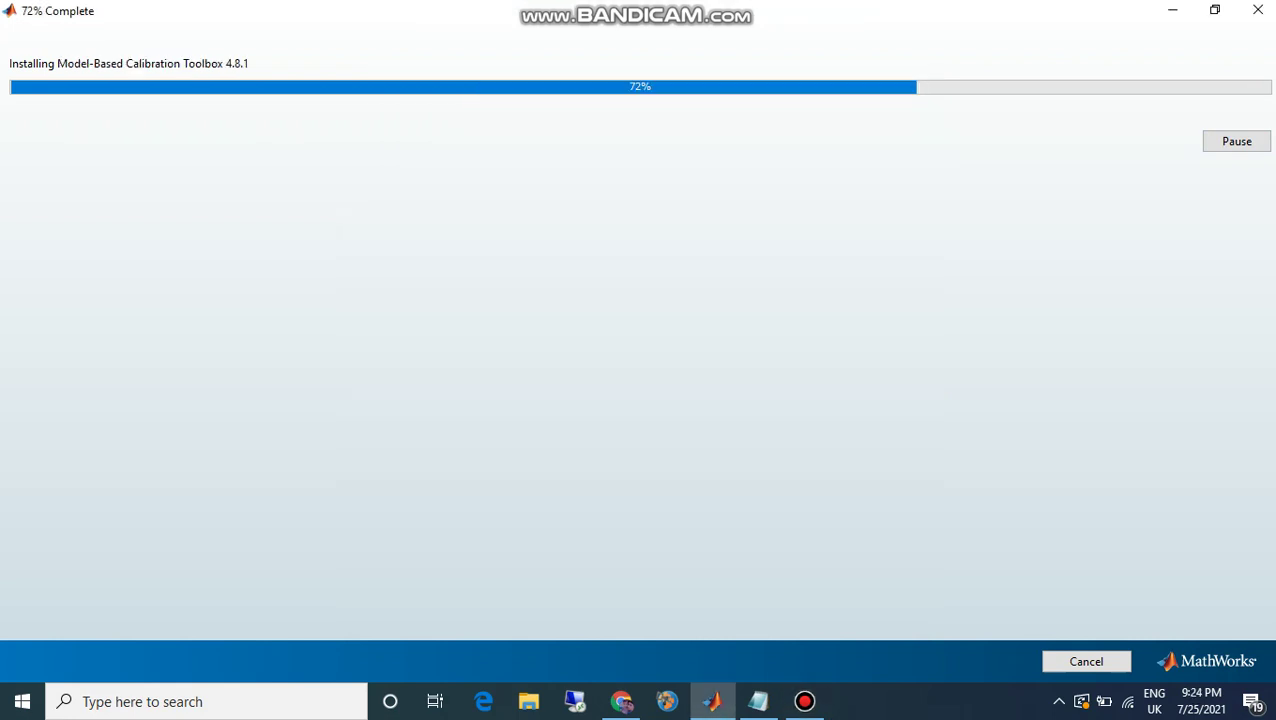
mouse_move(758, 701)
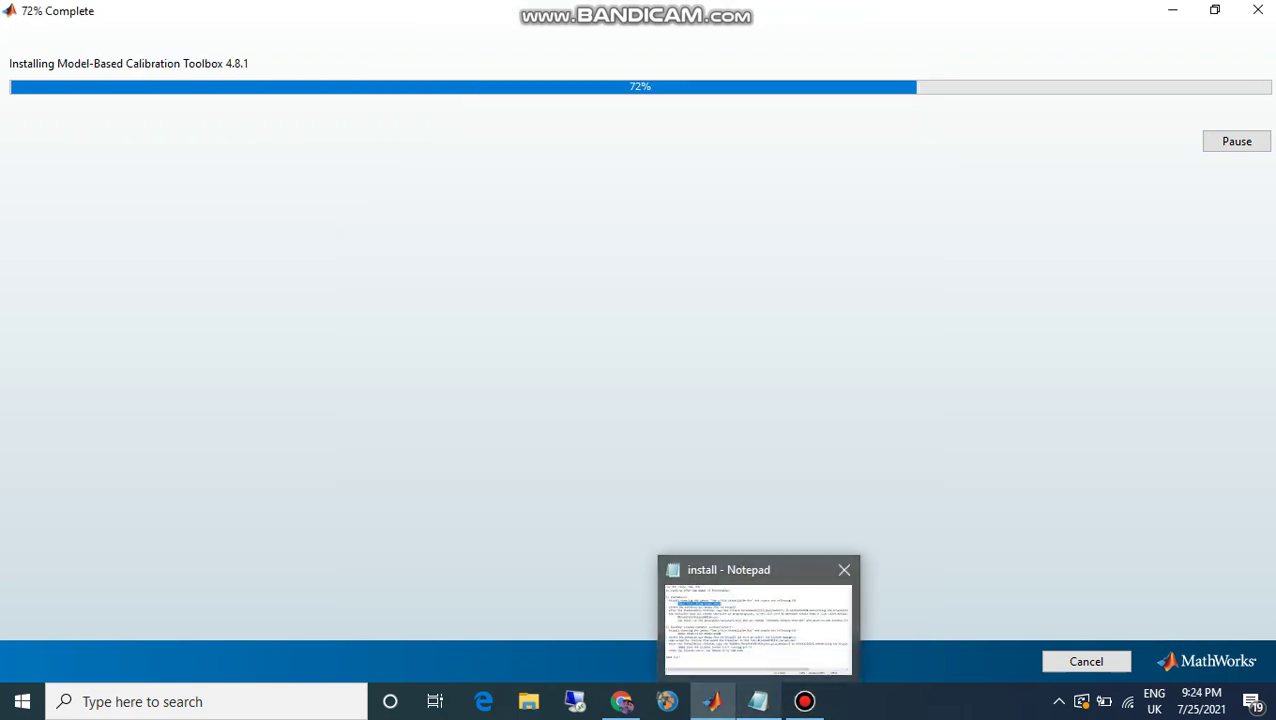
left_click(757, 615)
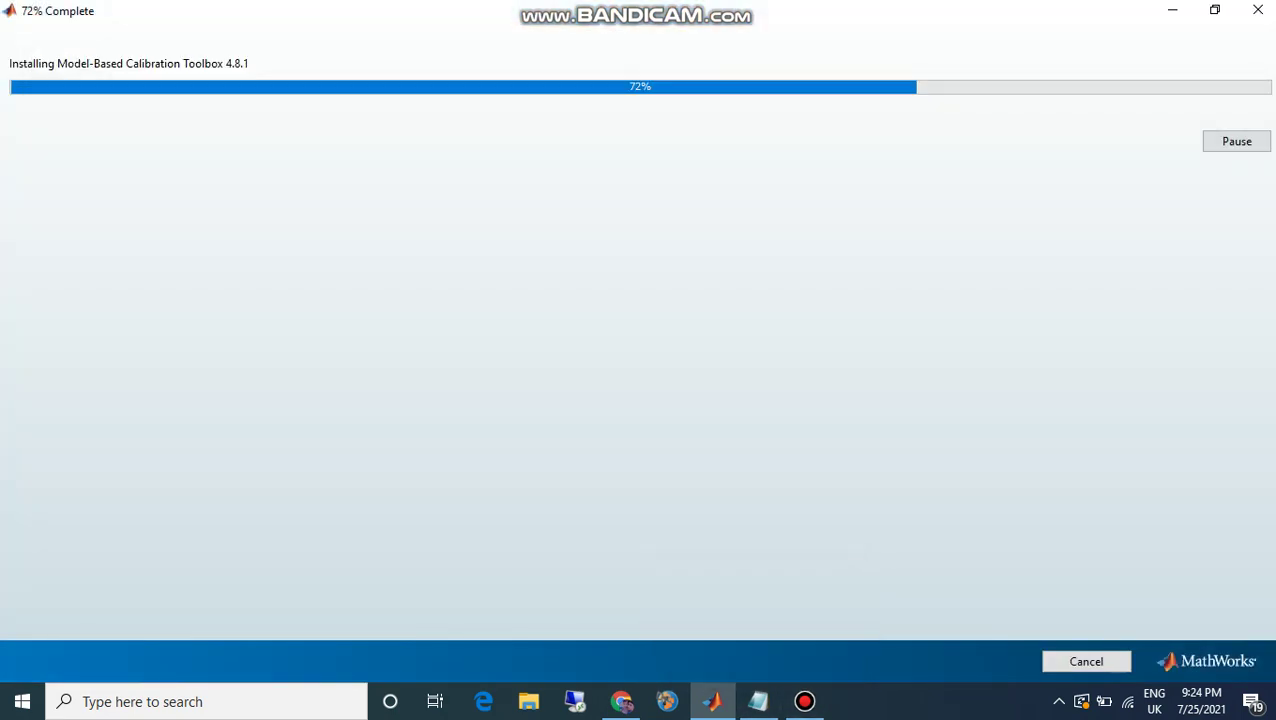
mouse_move(805, 701)
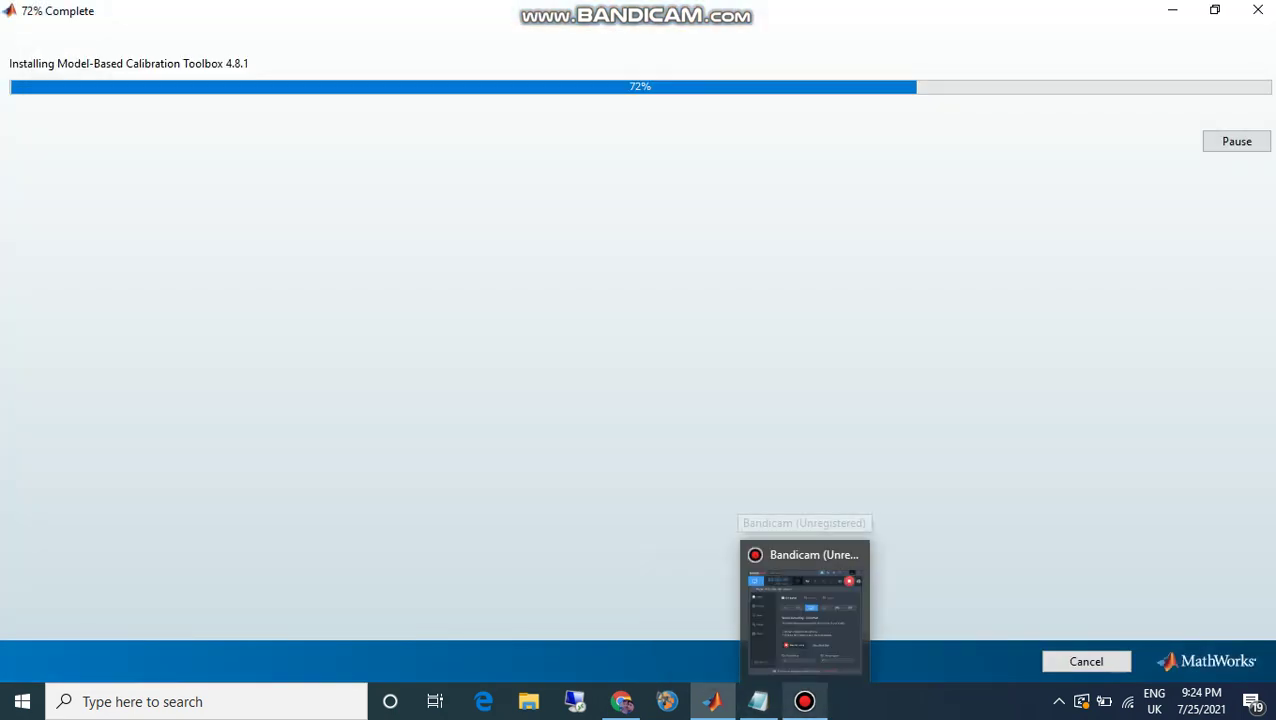
mouse_move(805, 615)
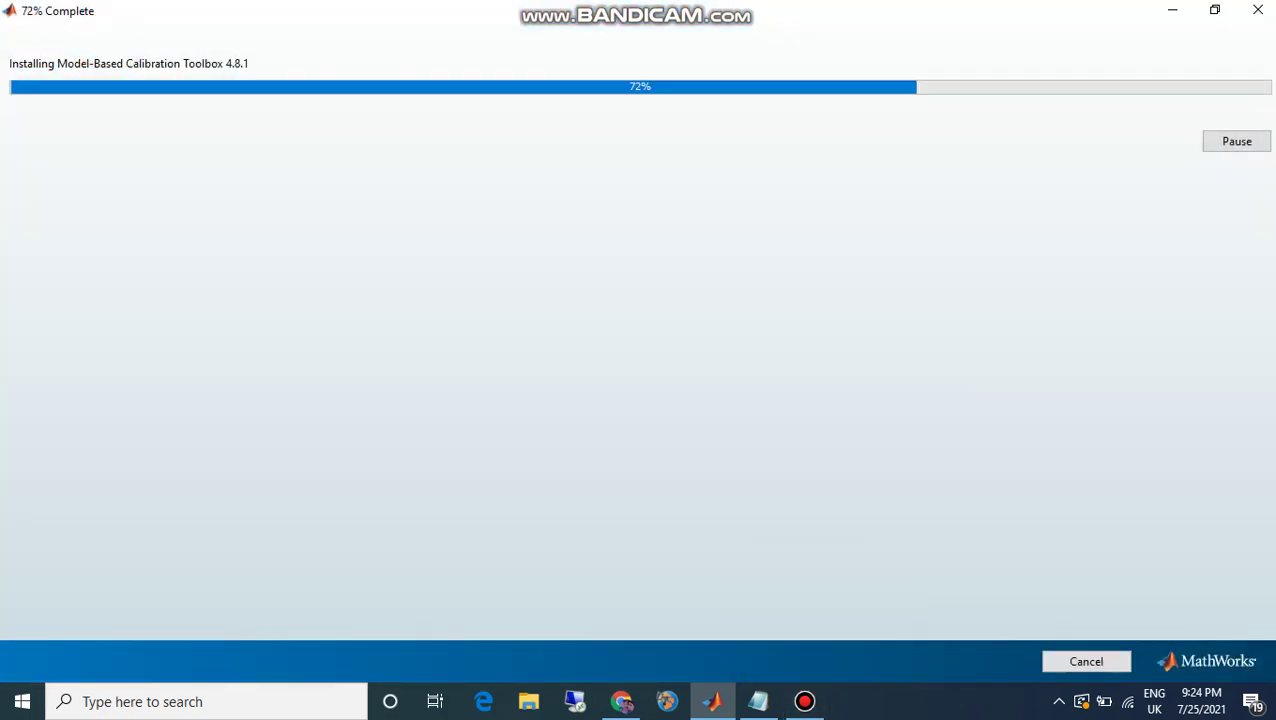
left_click(805, 701)
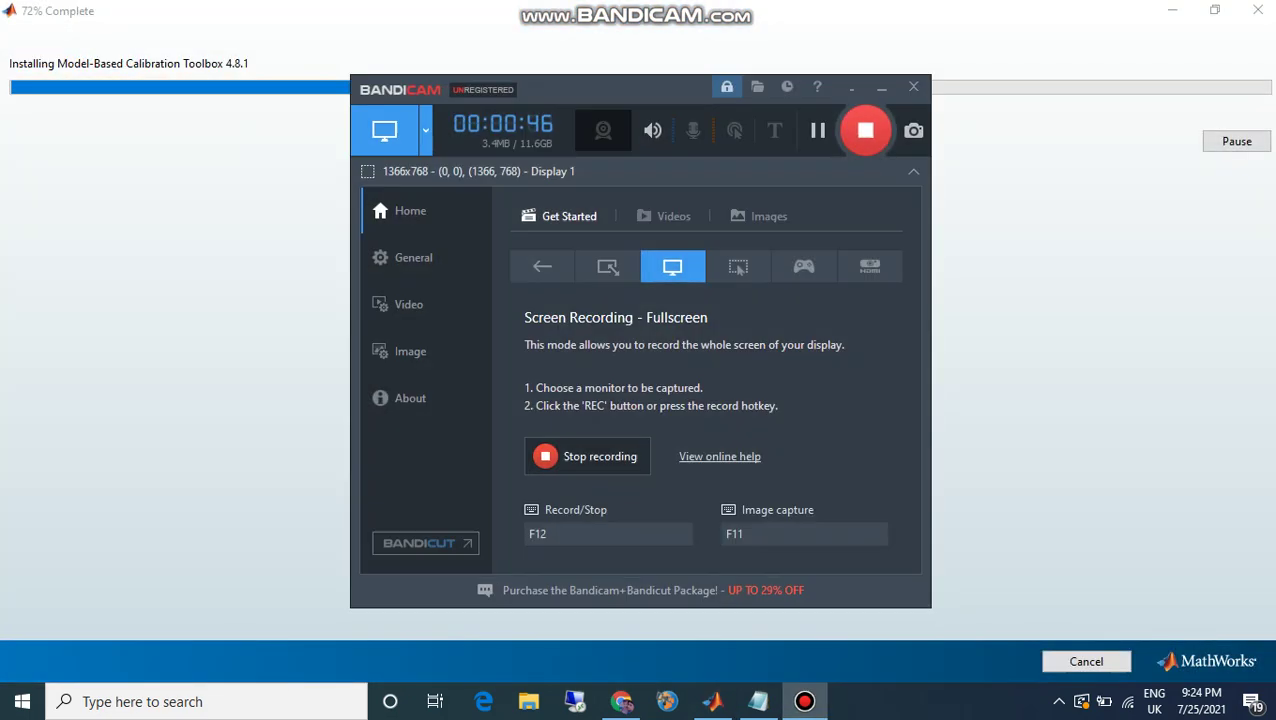
left_click(817, 130)
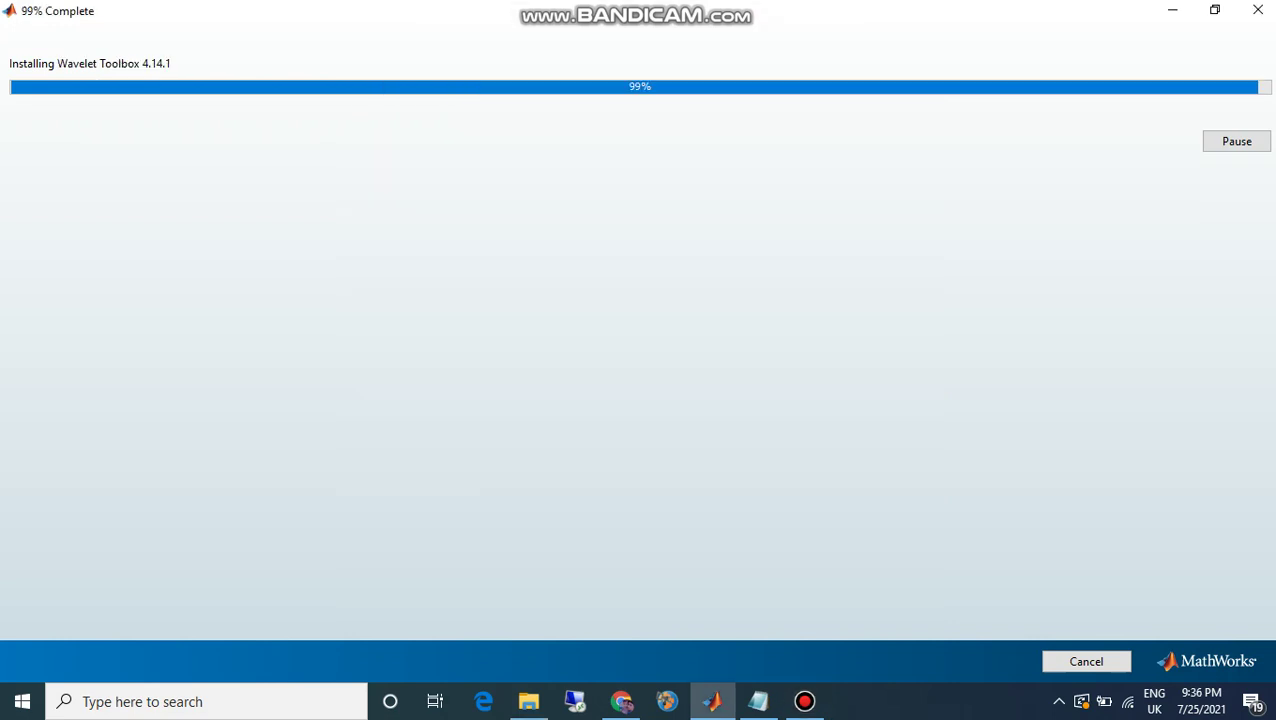
Step: Reduce the installer window from full screen and bring it back in front of the This PC window
left_click(1215, 10)
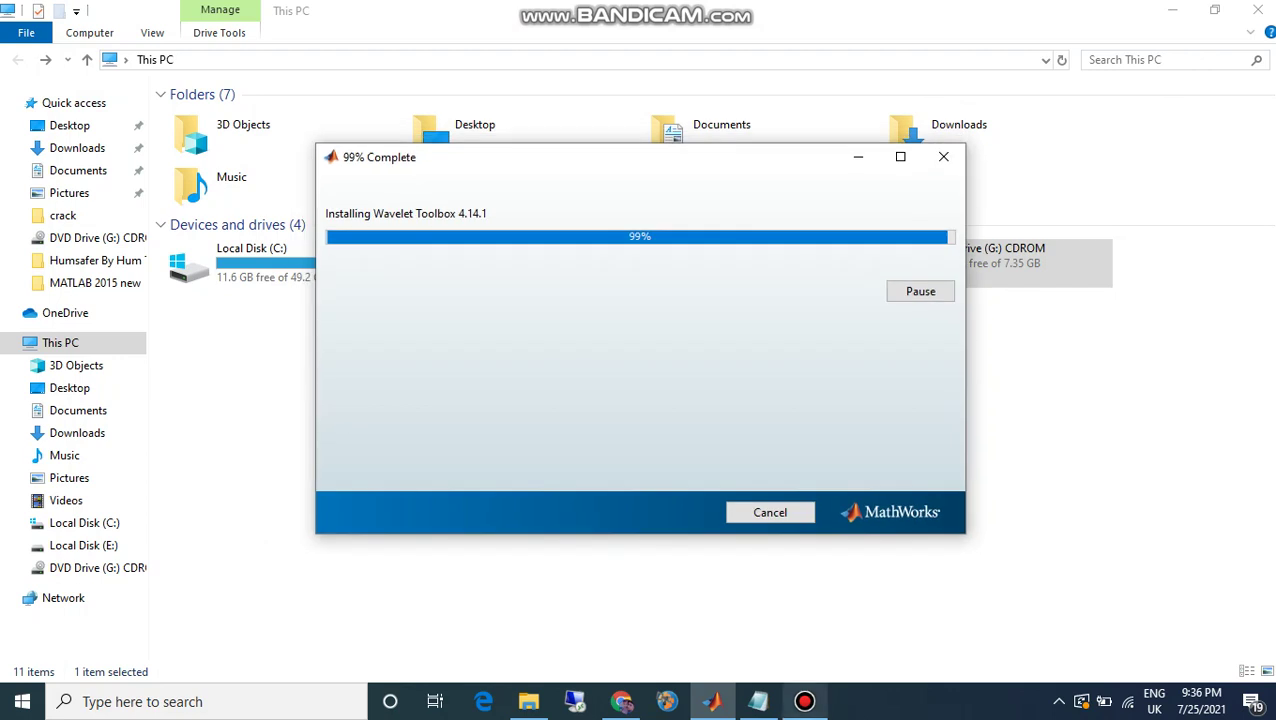
mouse_move(804, 701)
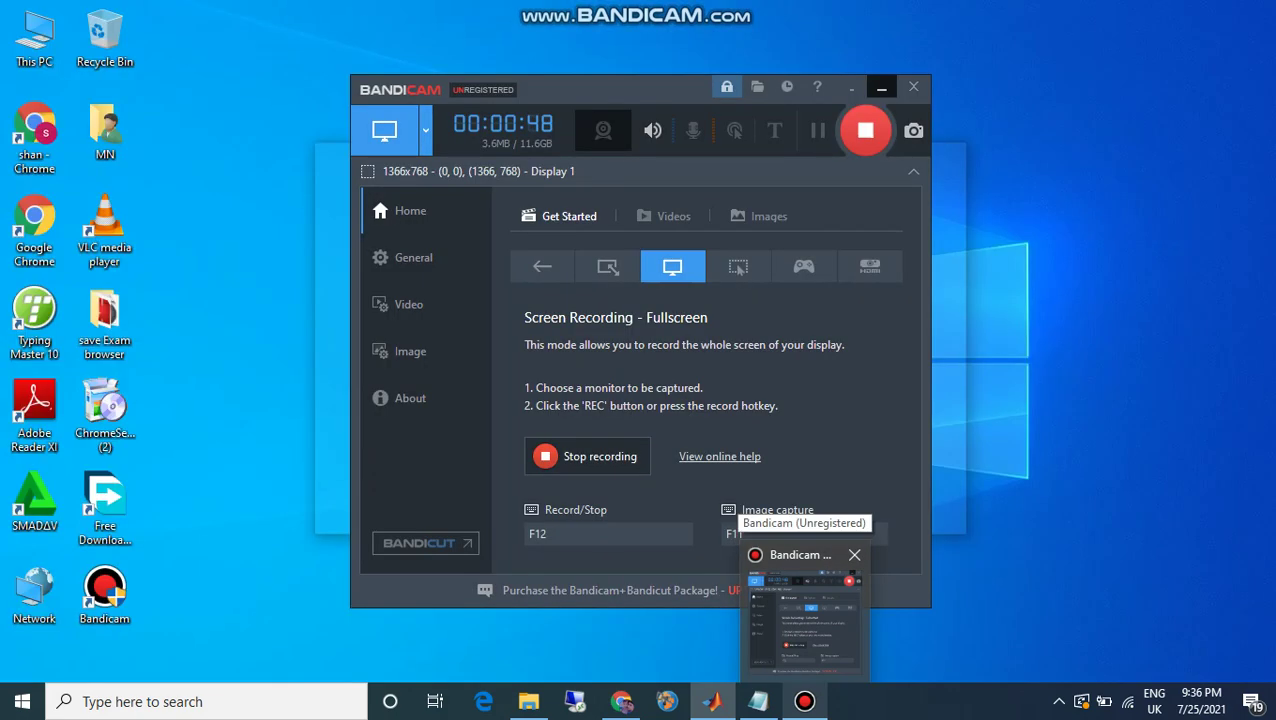
left_click(804, 622)
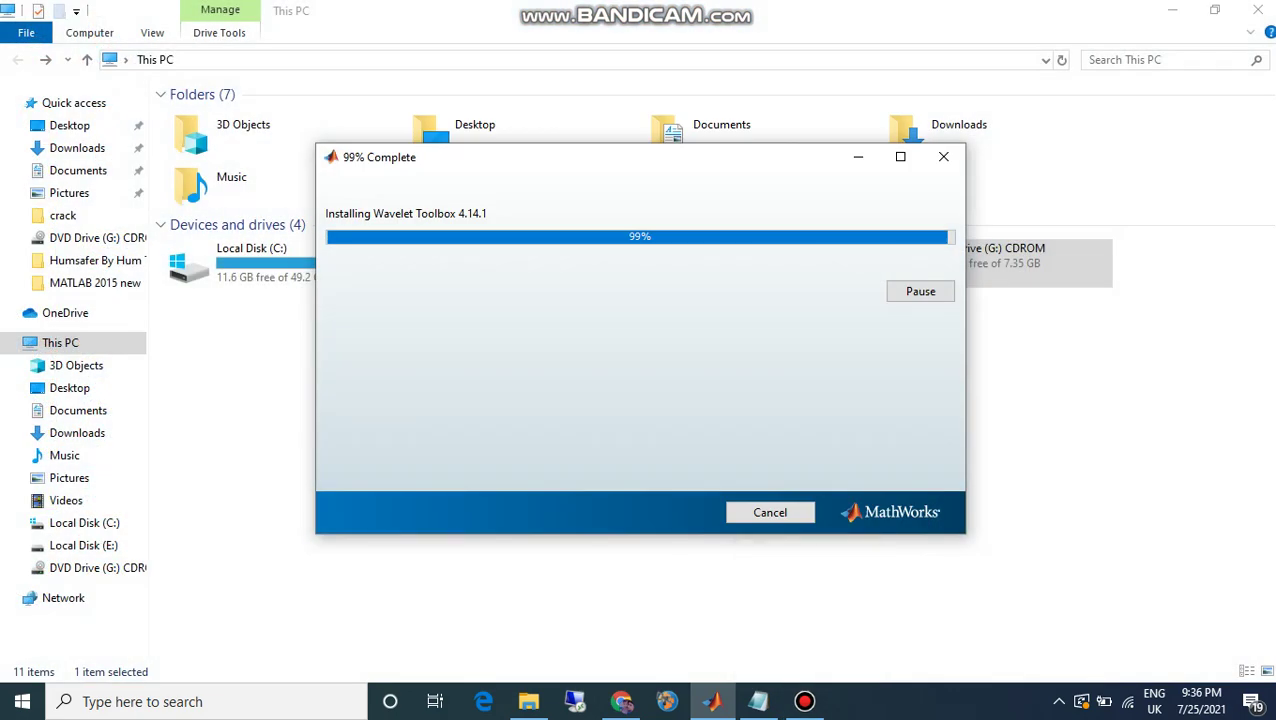
mouse_move(804, 701)
left_click(805, 701)
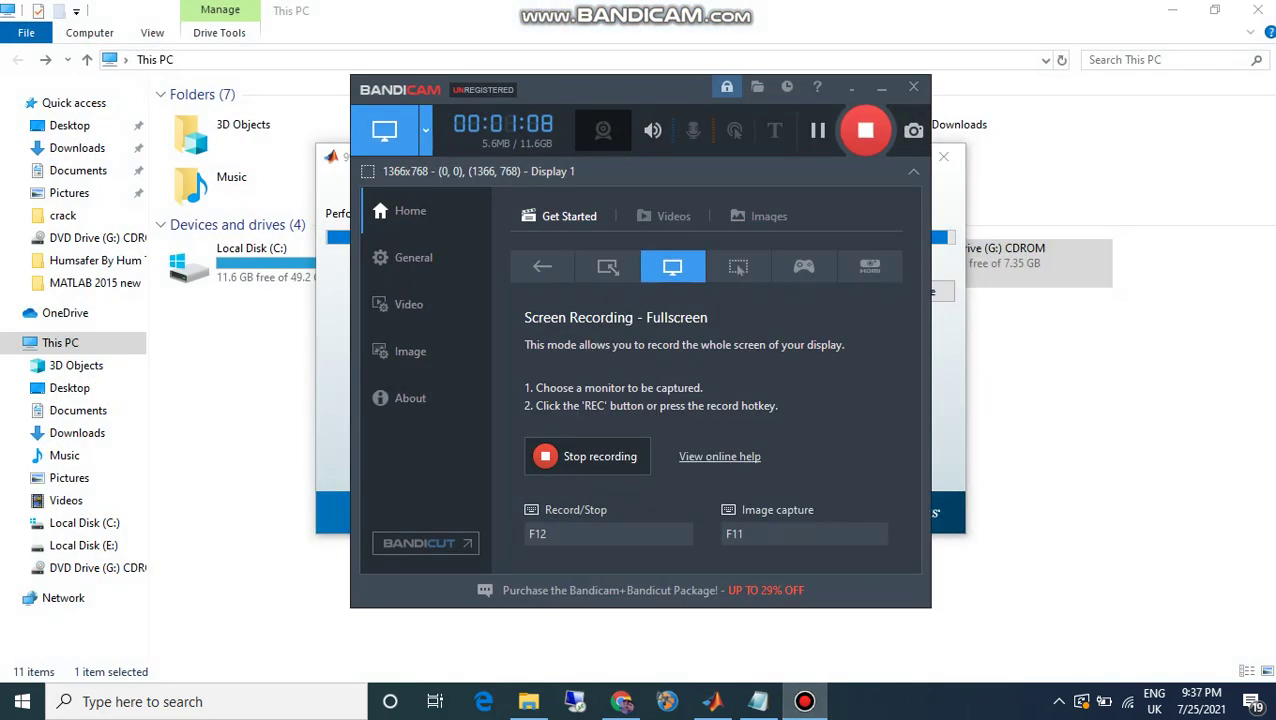
left_click(1050, 440)
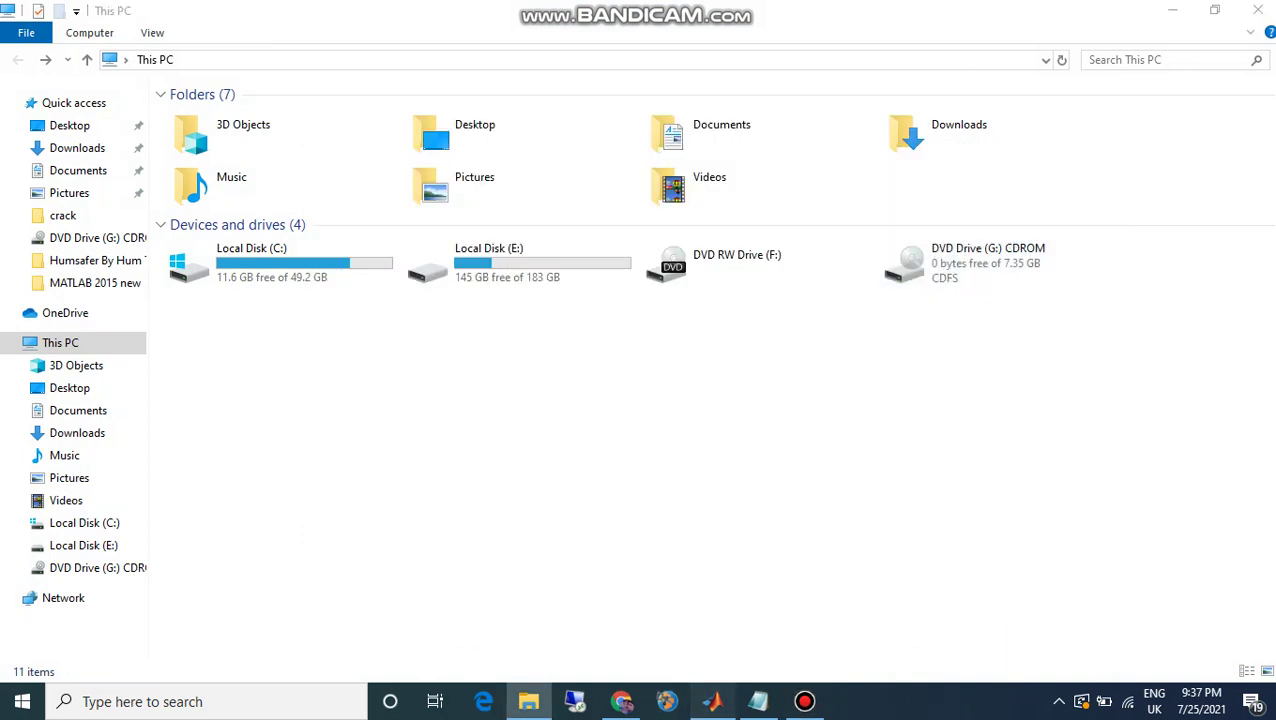
left_click(712, 701)
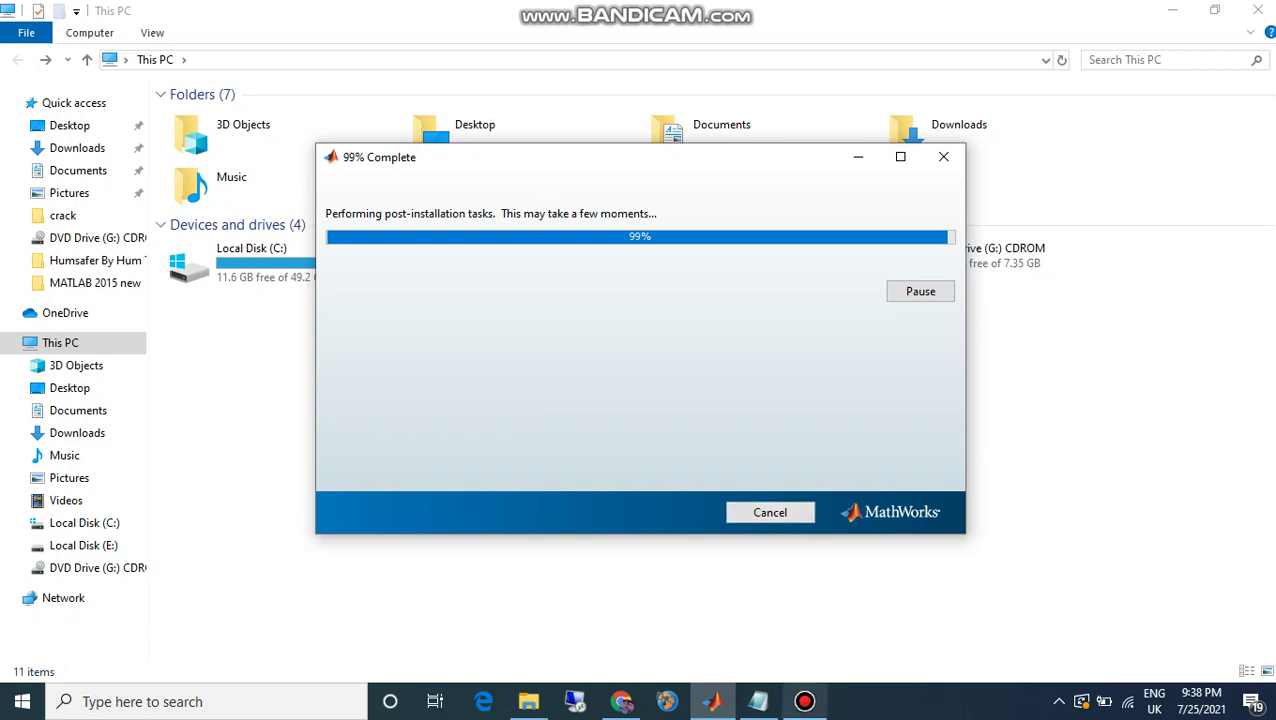
mouse_move(804, 701)
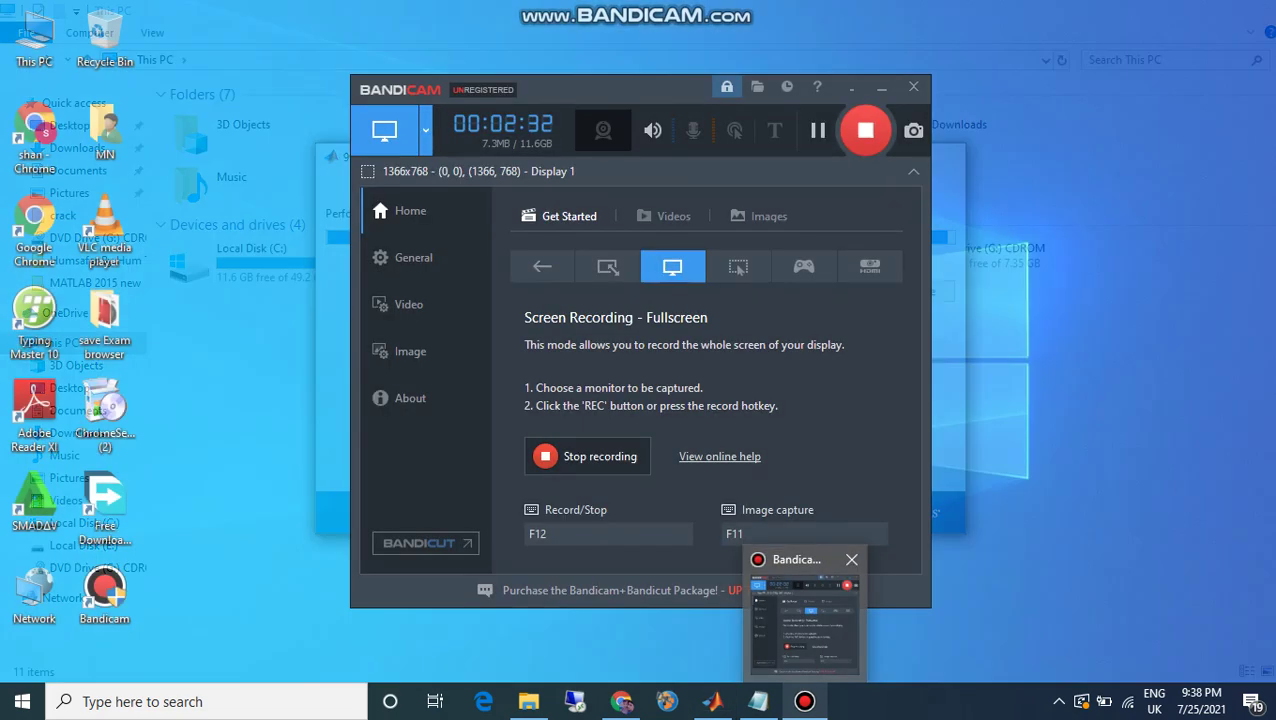
left_click(804, 612)
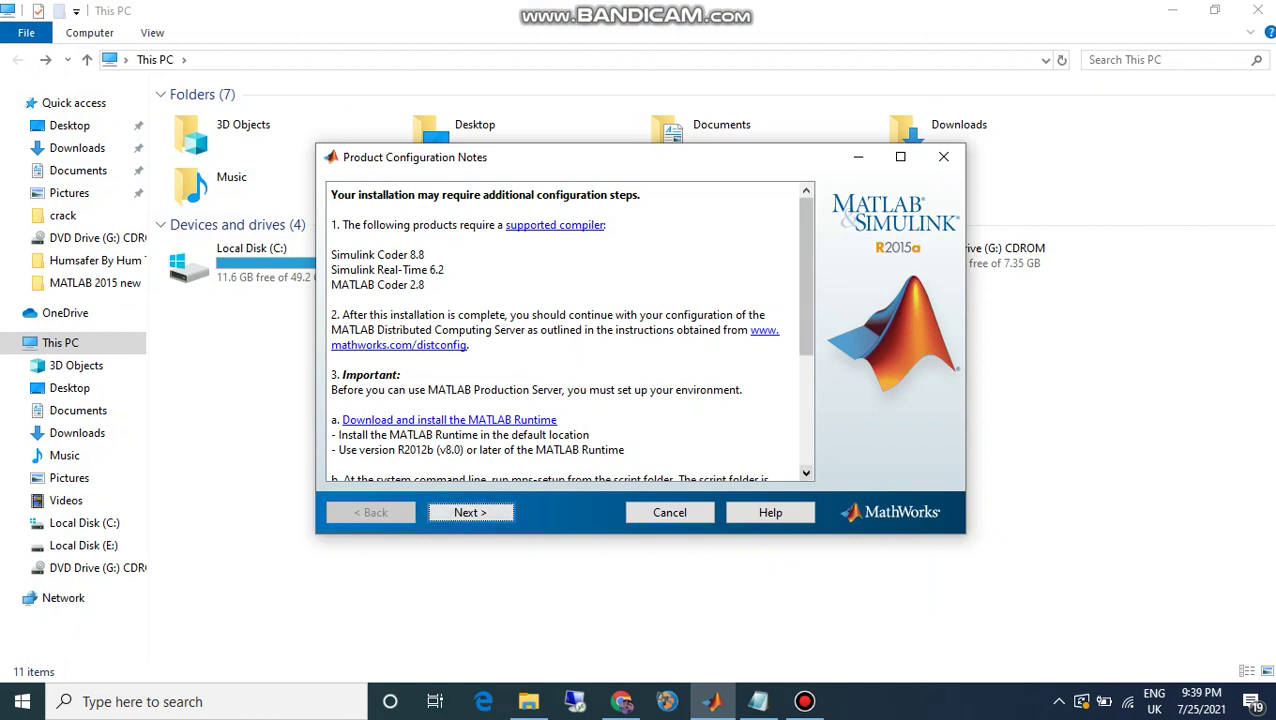
Step: Review the product configuration notes through to the end, continue, and finish the MATLAB R2015a installer
scroll(565, 330, "down", 2)
scroll(565, 330, "down", 3)
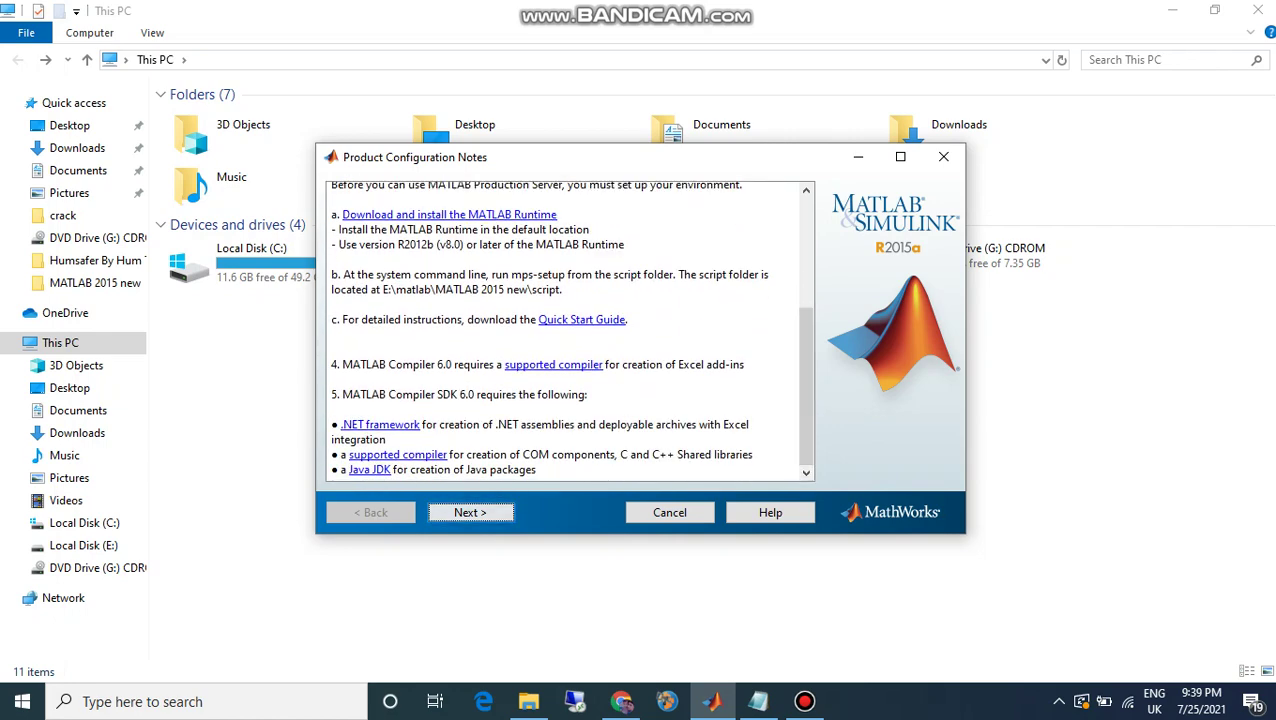
scroll(565, 330, "up", 2)
scroll(565, 330, "up", 3)
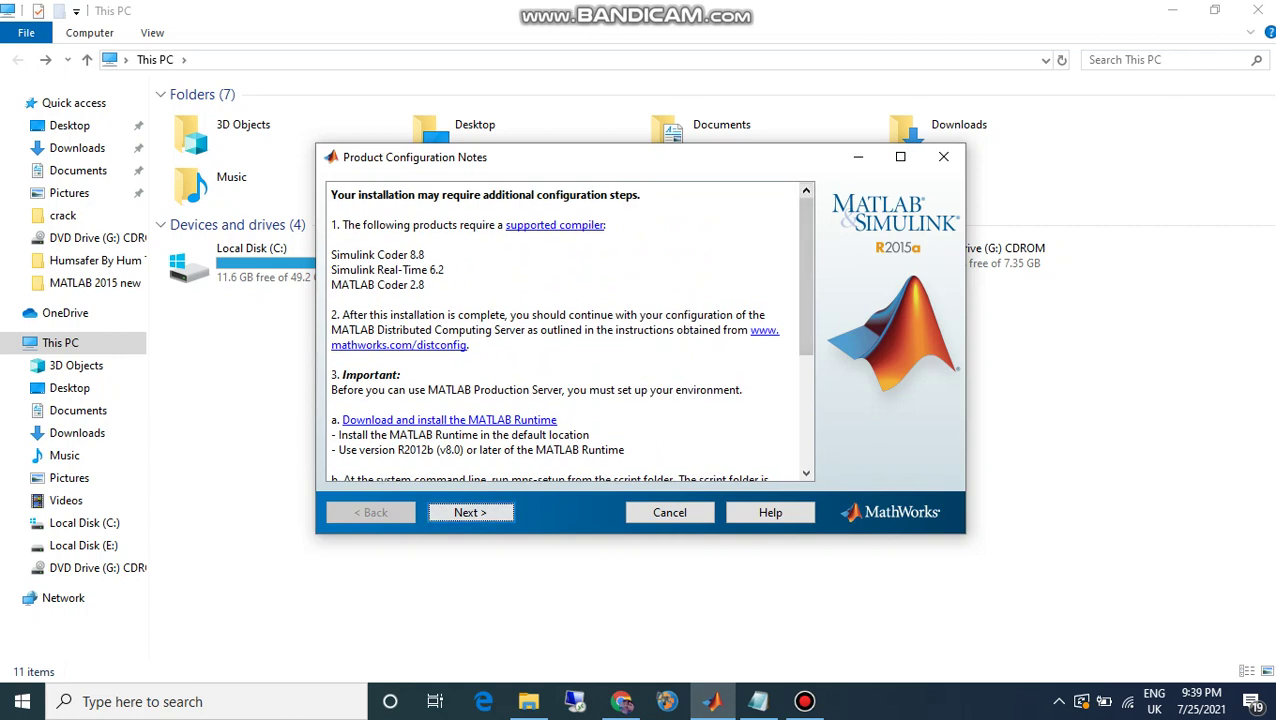
key("Return")
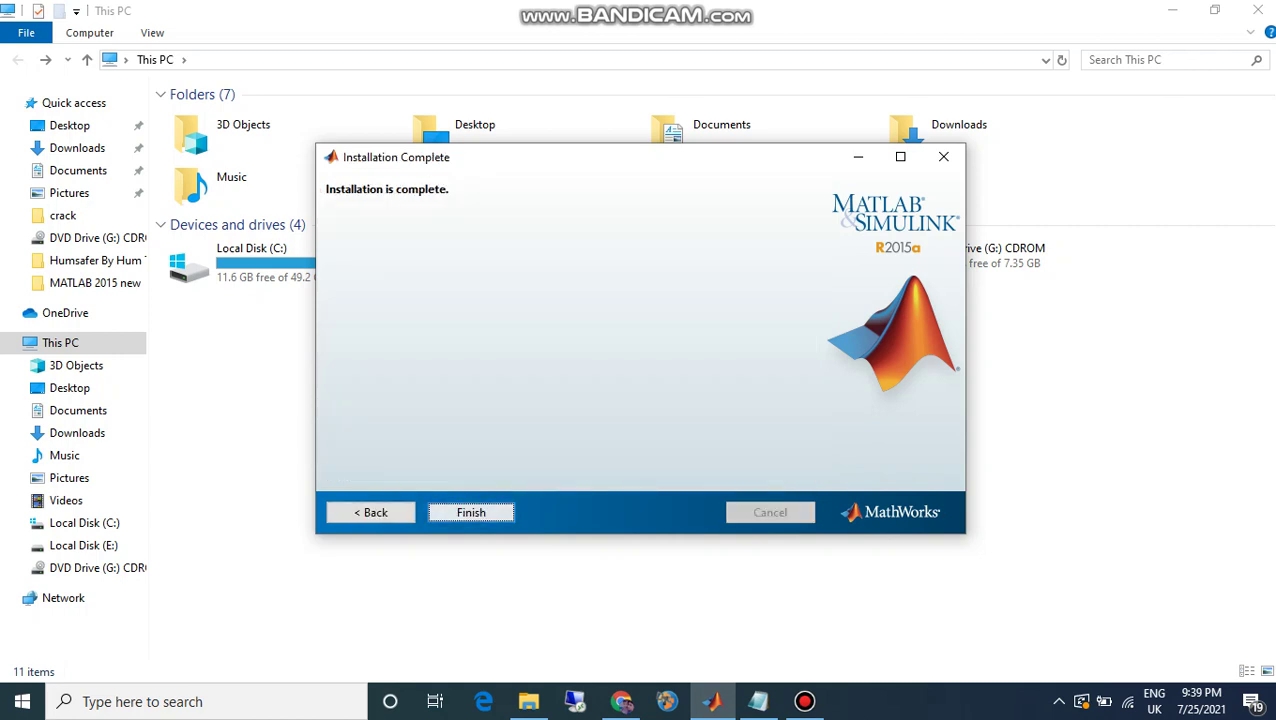
key("Return")
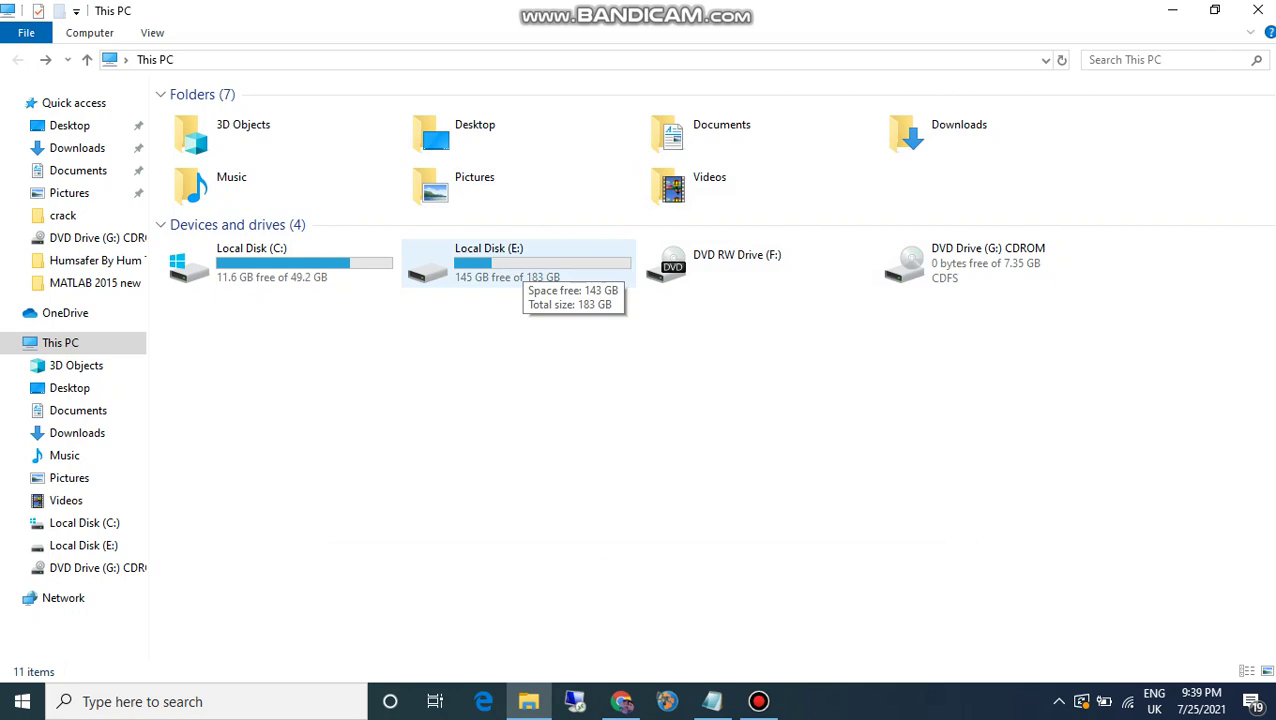
Step: Open the bin folder of the MATLAB installation in E:\matlab\MATLAB 2015 new
left_click(524, 264)
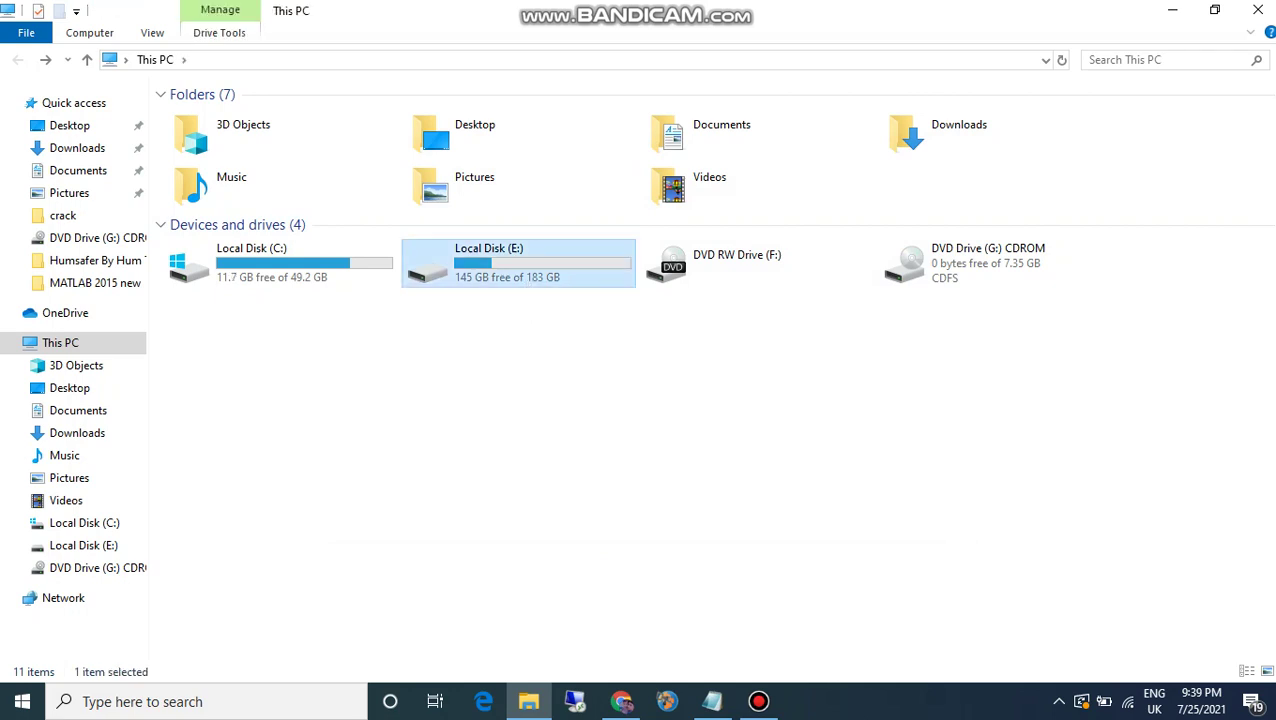
double_click(524, 264)
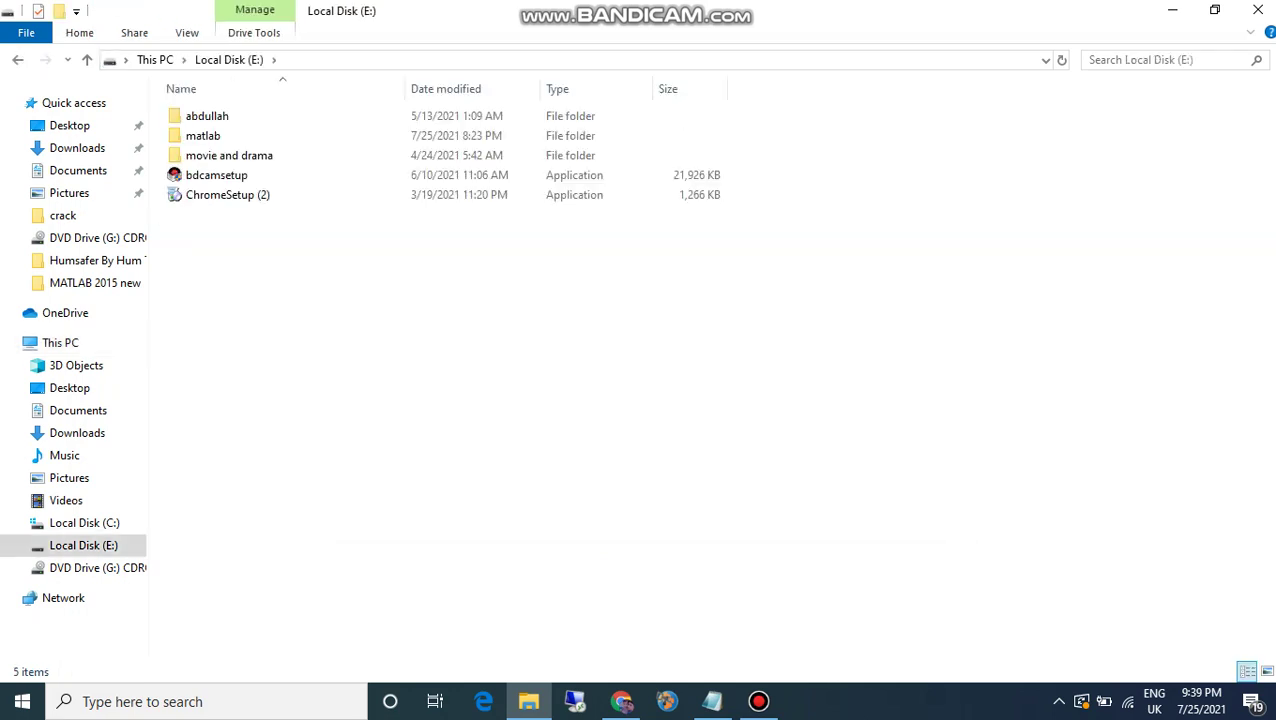
double_click(204, 136)
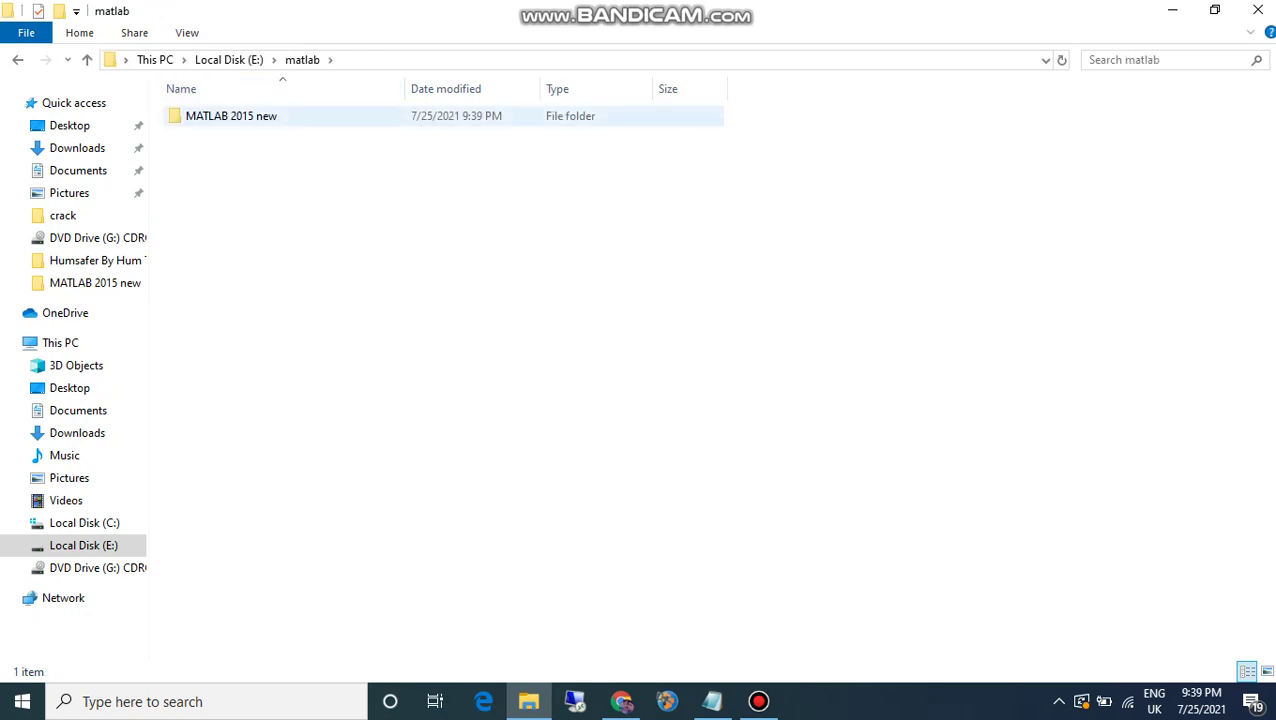
key("Return")
key("Down")
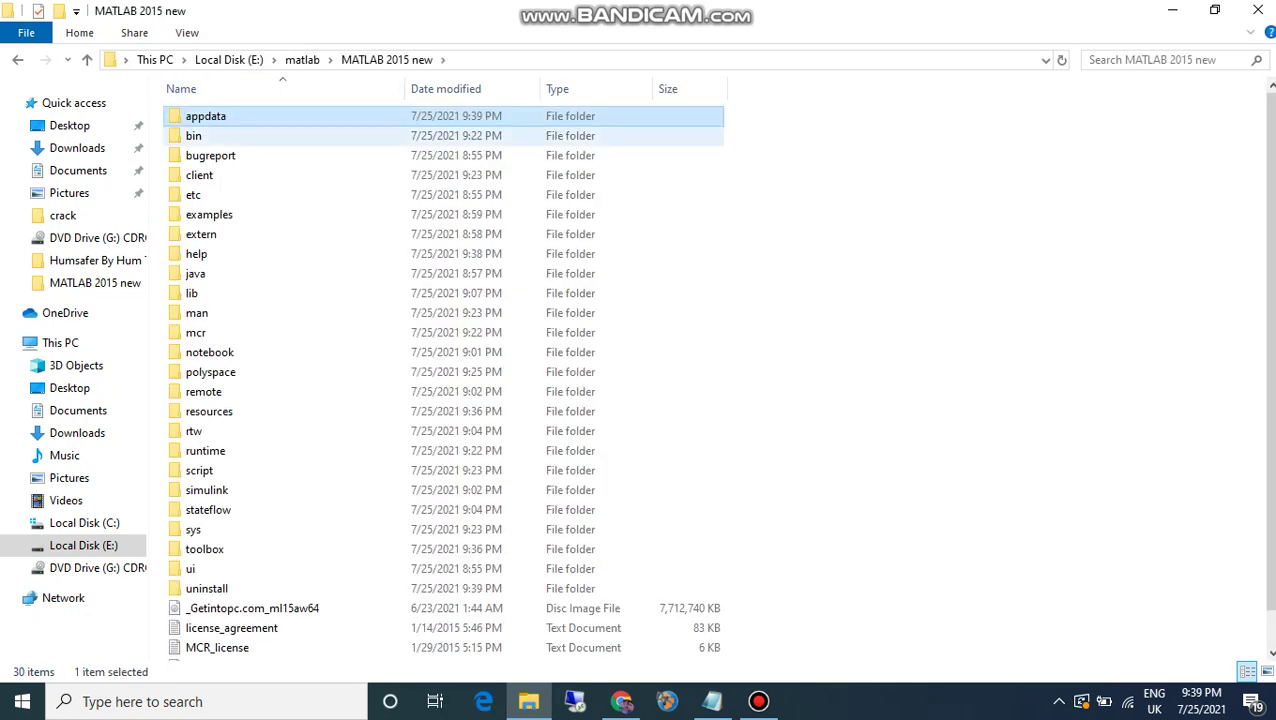
double_click(278, 136)
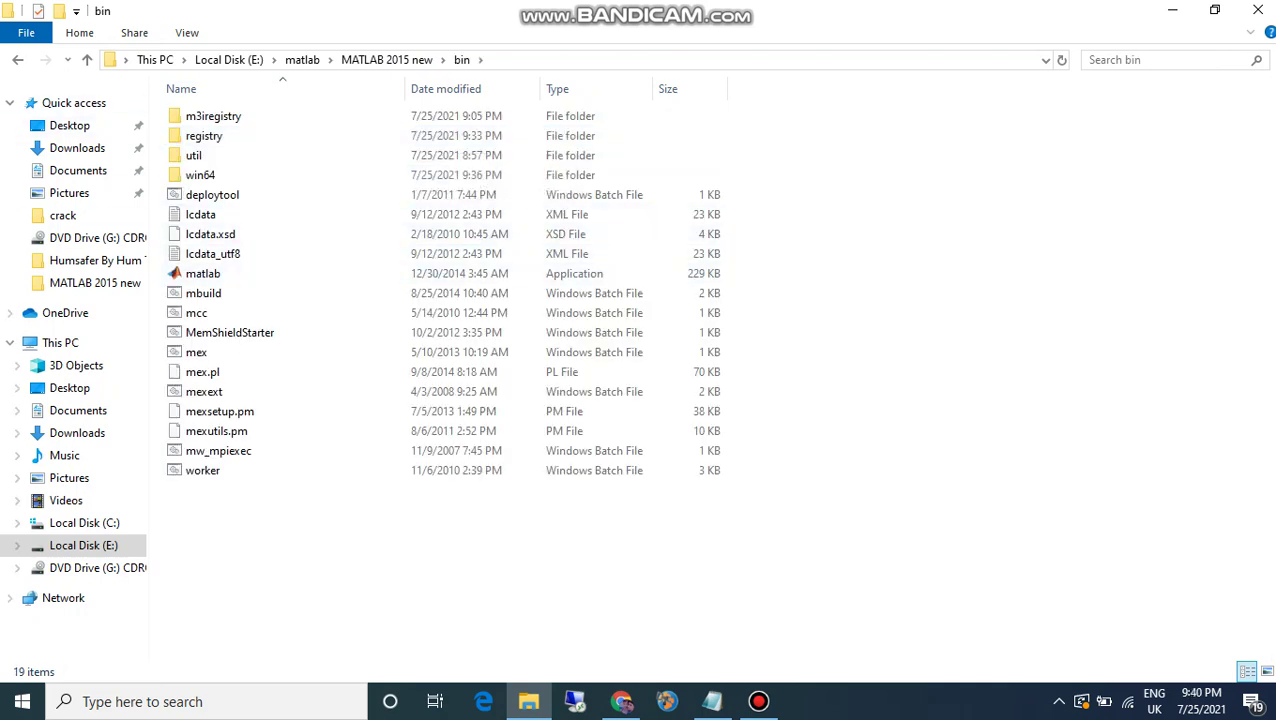
Step: Go back up to the matlab folder on drive E, and reopen the bin folder inside MATLAB 2015 new
left_click(18, 60)
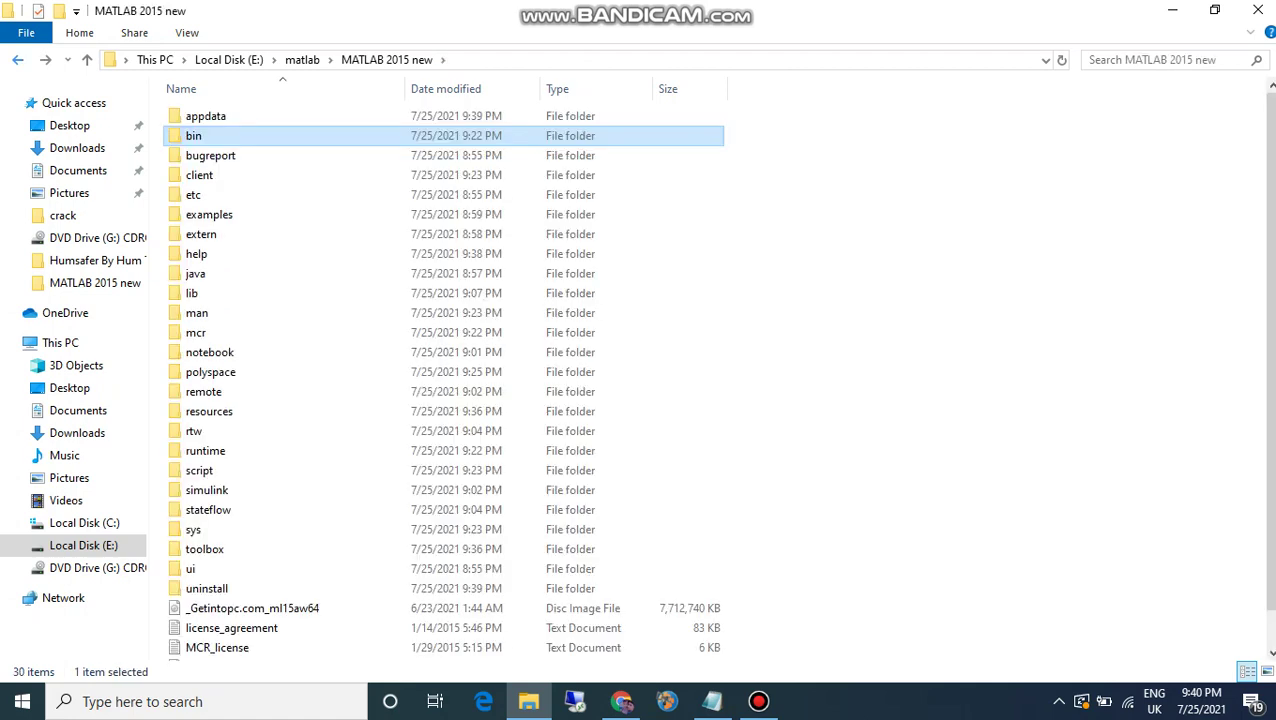
key("BackSpace")
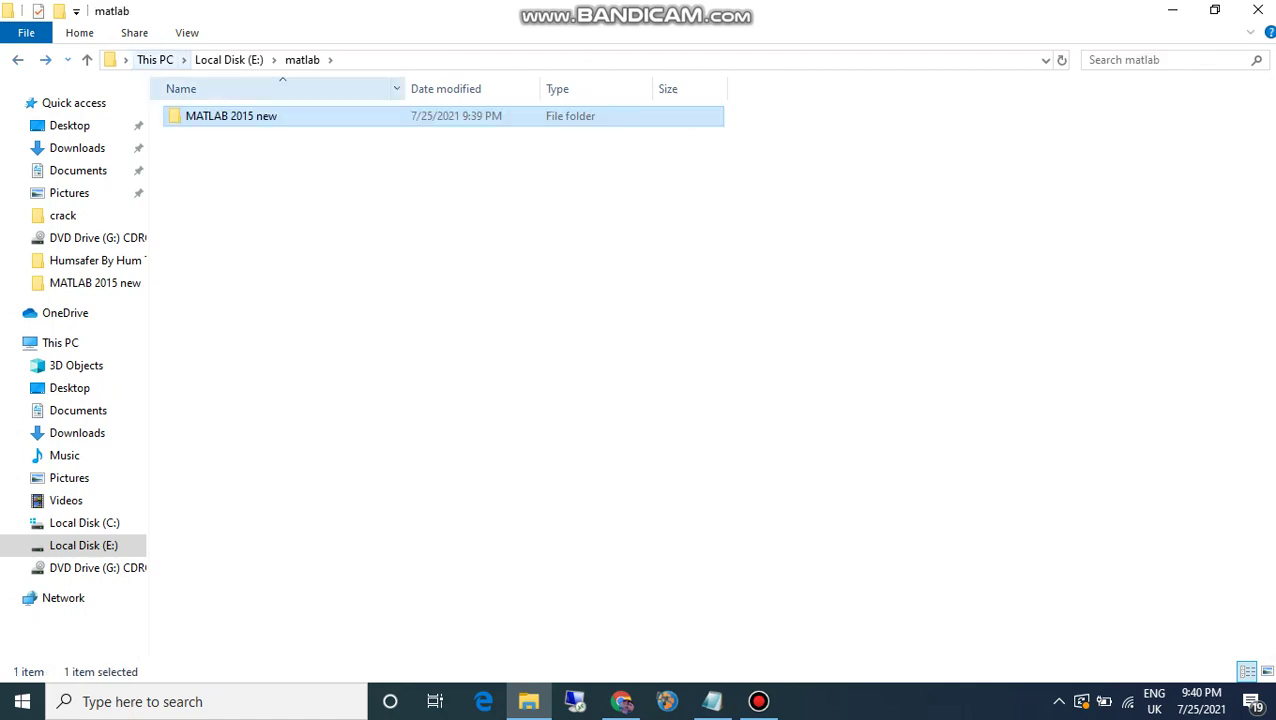
key("Return")
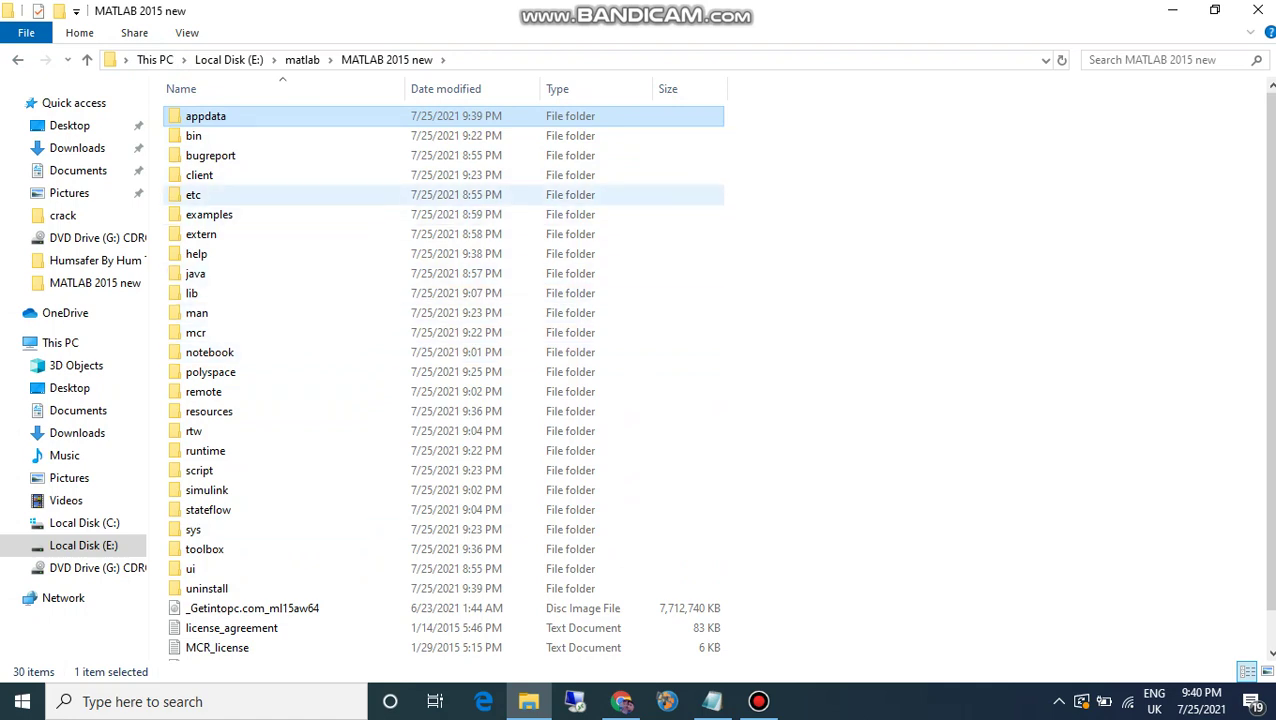
double_click(200, 135)
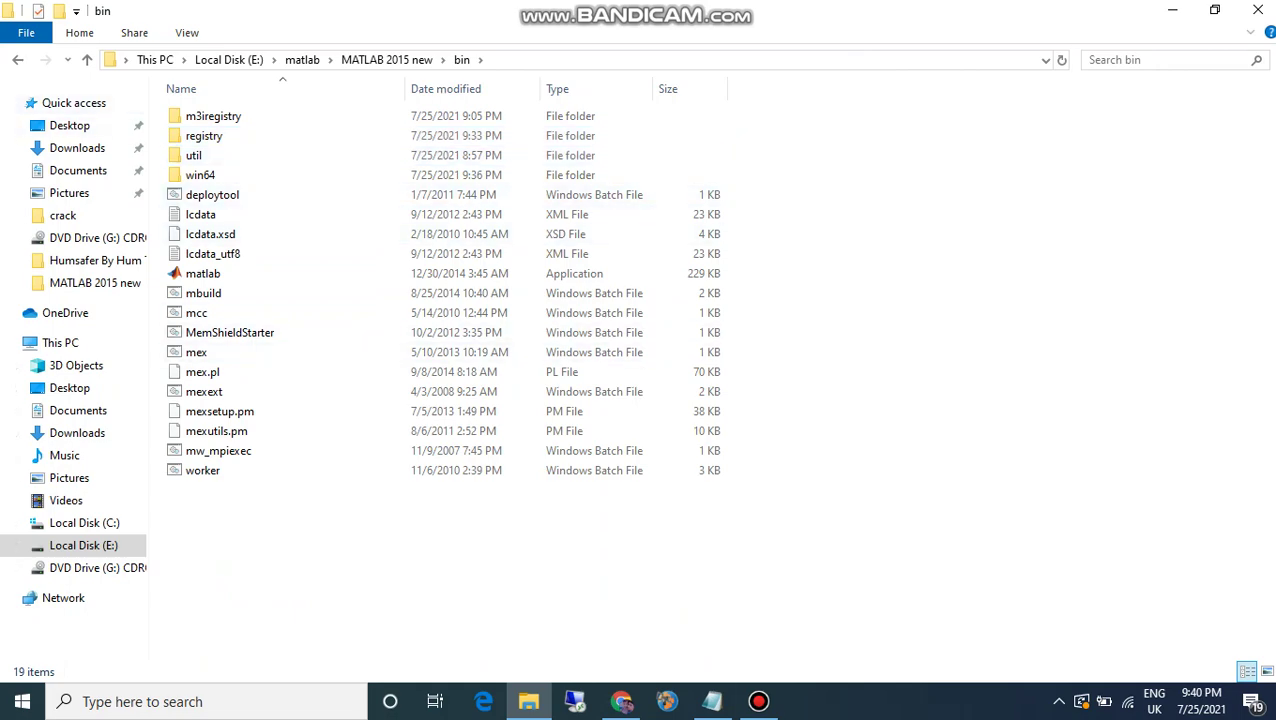
Step: Copy the bin, etc, java and toolbox folders from the crack folder on DVD Drive (G:)
left_click(758, 701)
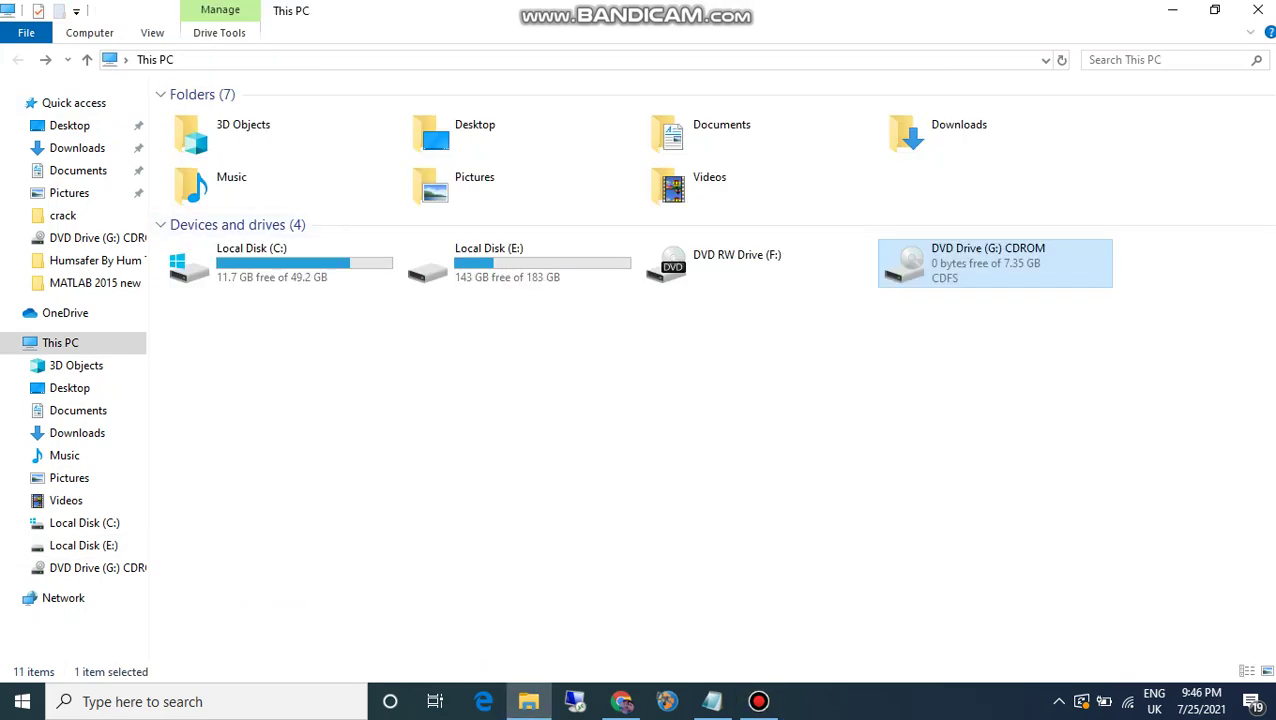
key("Return")
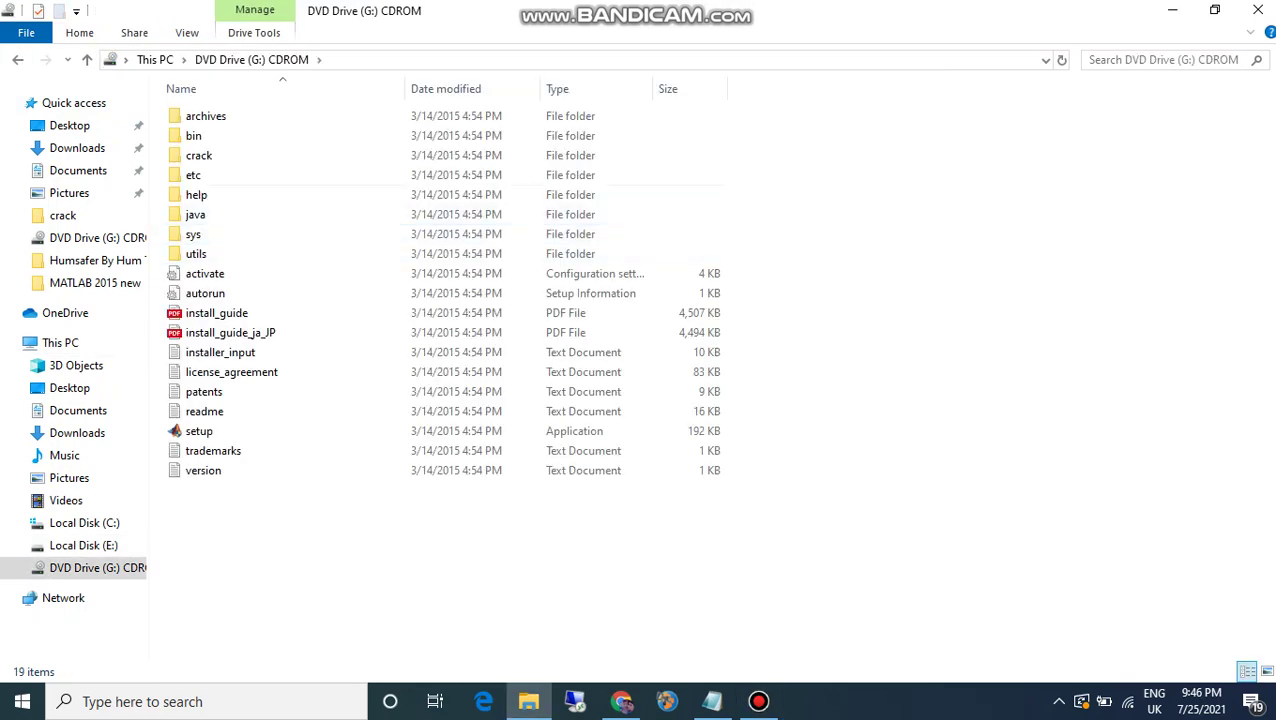
double_click(198, 155)
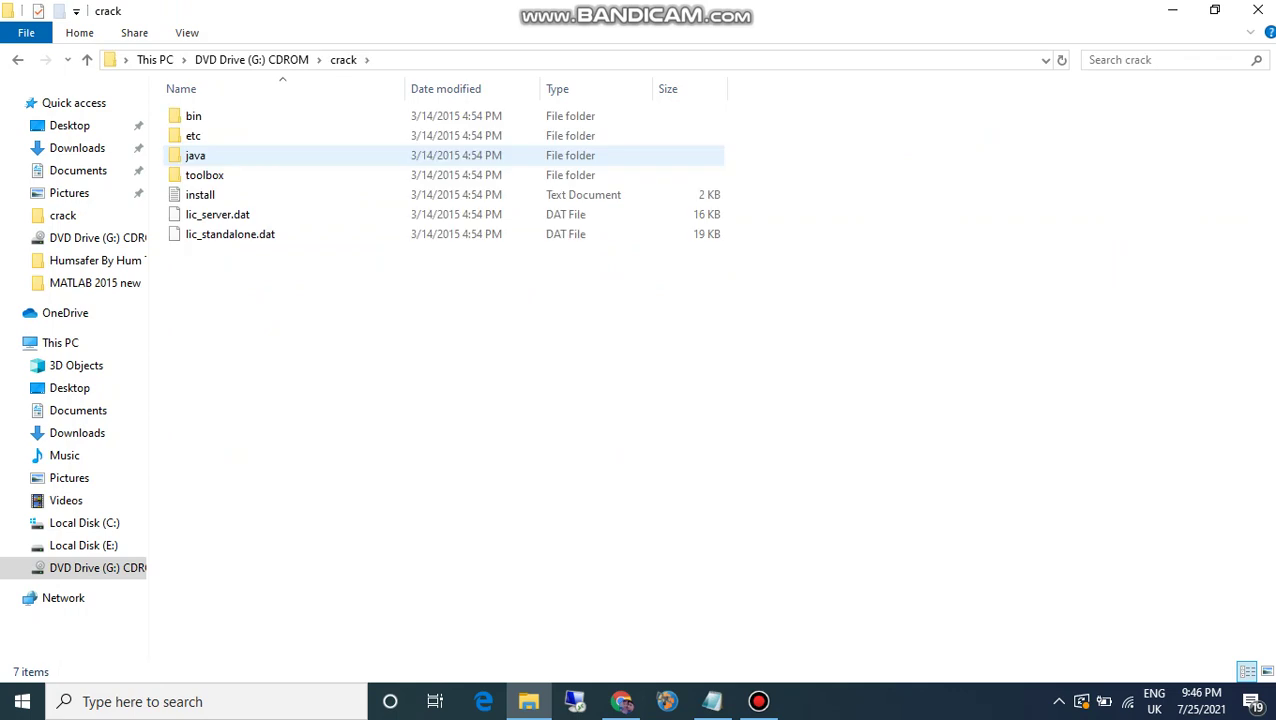
left_click(208, 117)
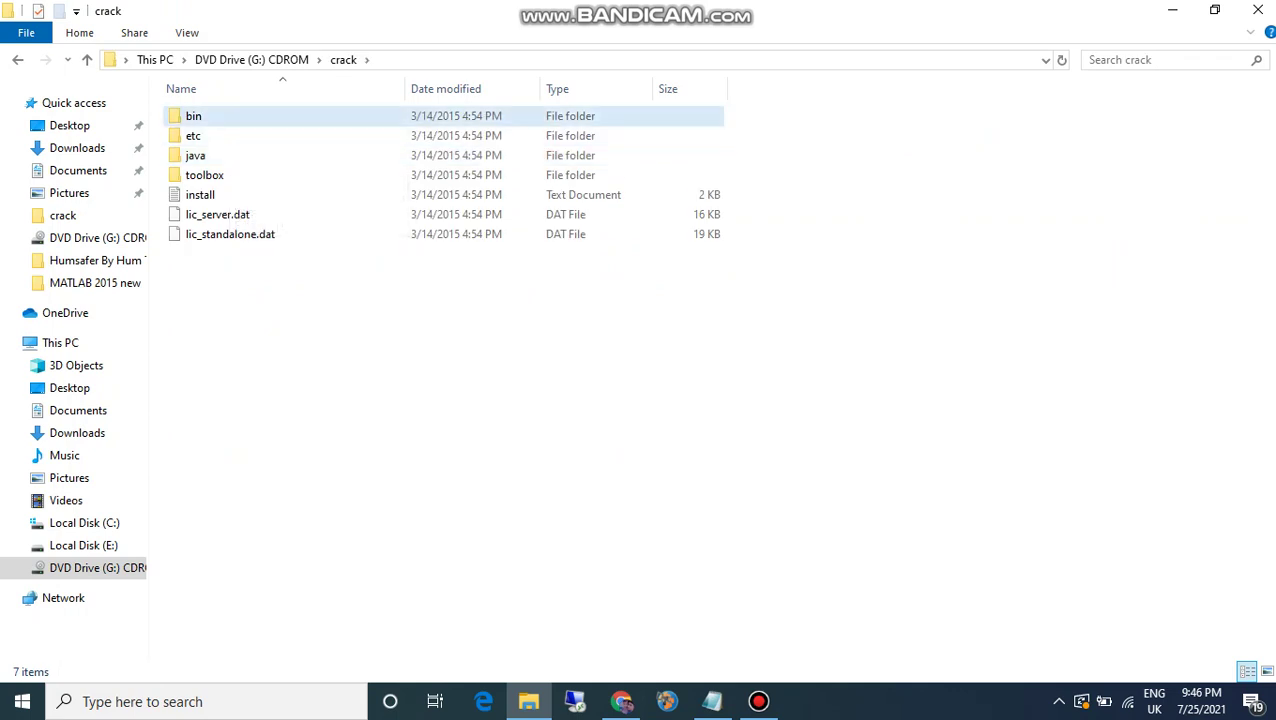
left_click(193, 136, "ctrl")
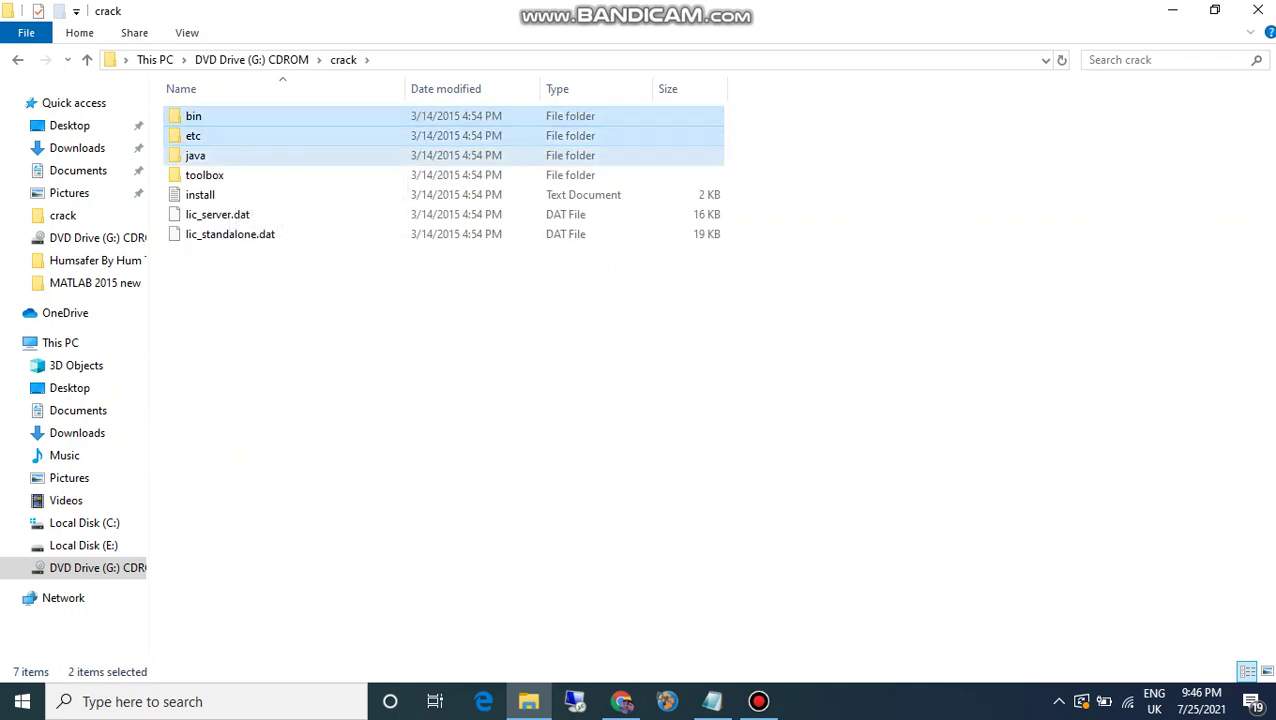
left_click(195, 155, "ctrl")
left_click(204, 175, "ctrl")
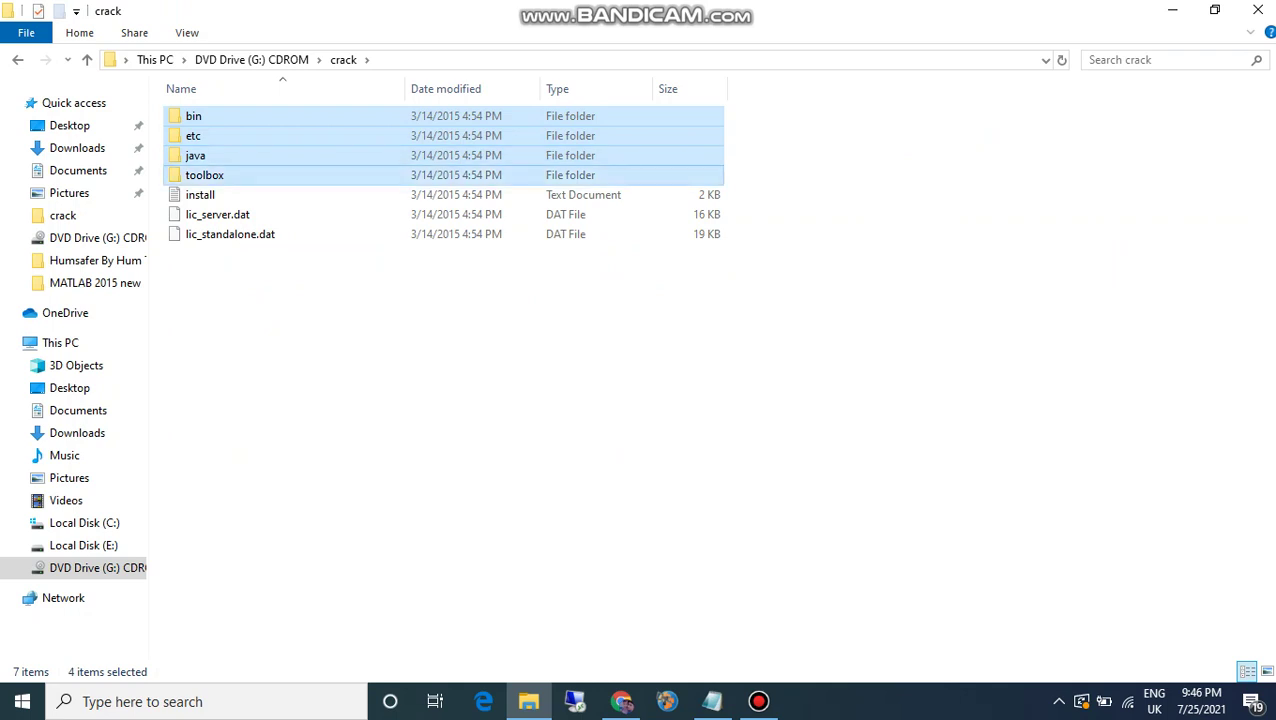
right_click(232, 174)
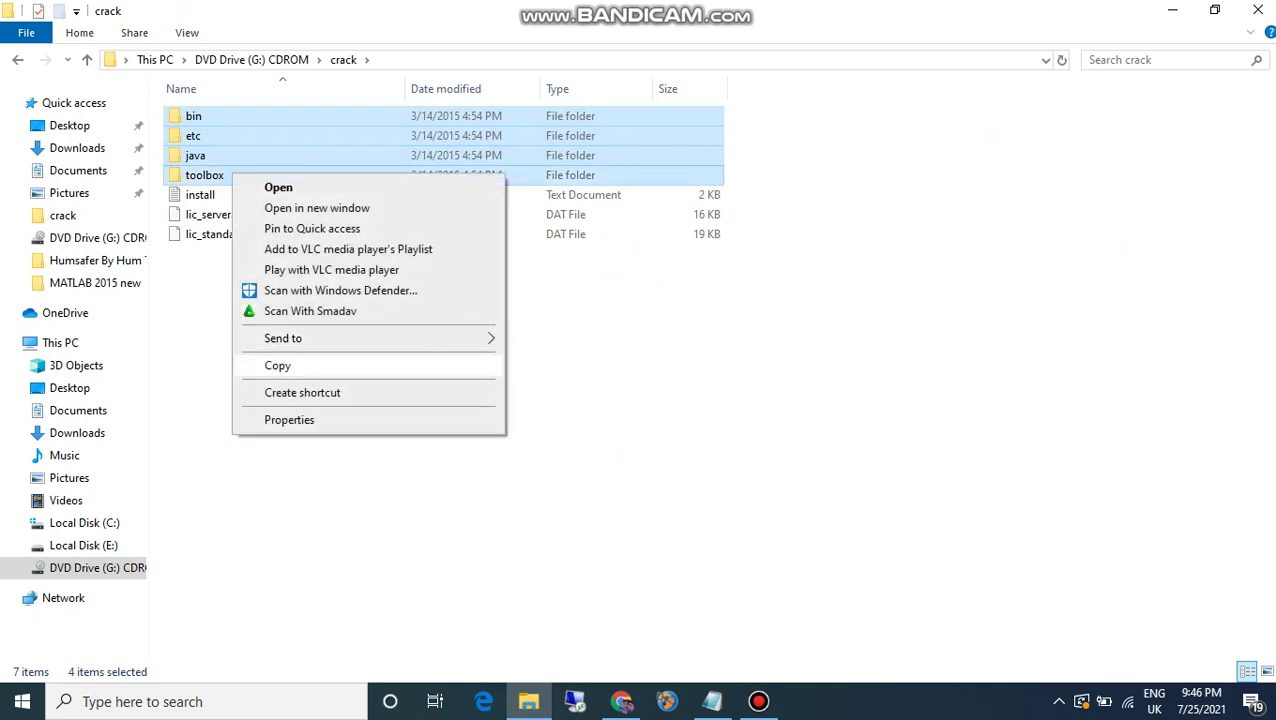
left_click(278, 365)
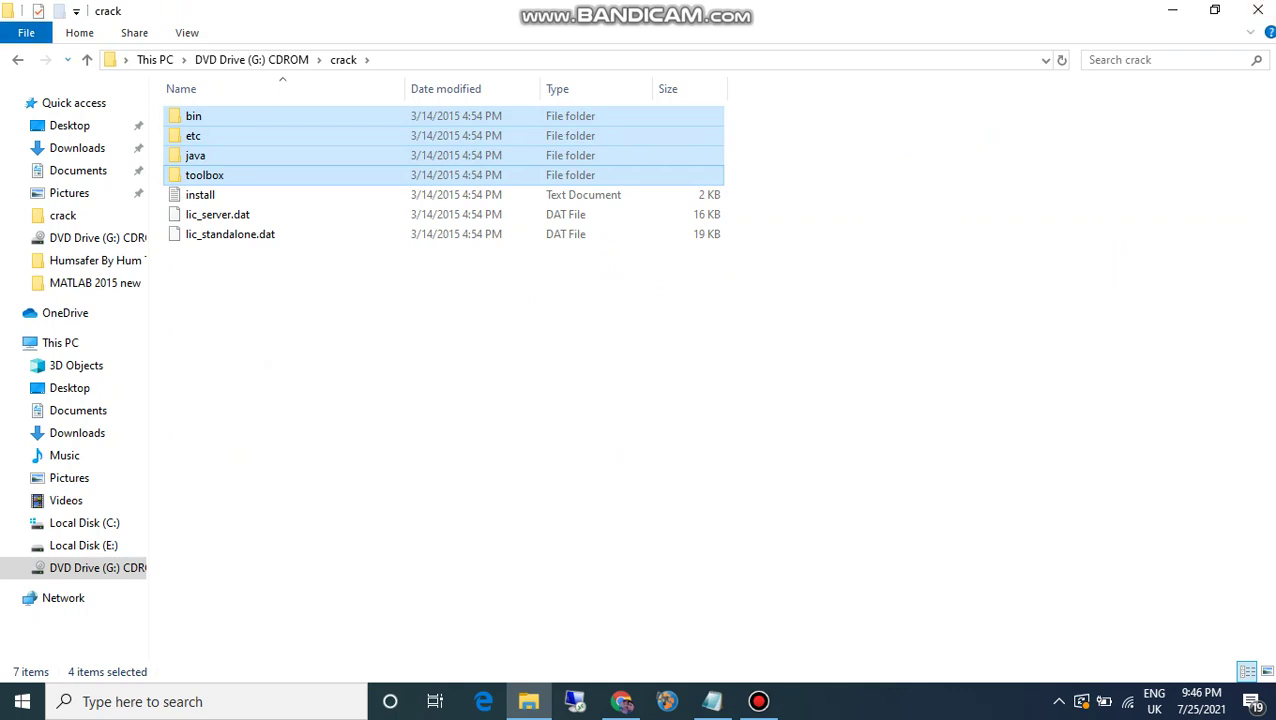
Step: Paste the copied folders into MATLAB 2015 new in the matlab folder on drive E, replacing the files in the destination
left_click(18, 60)
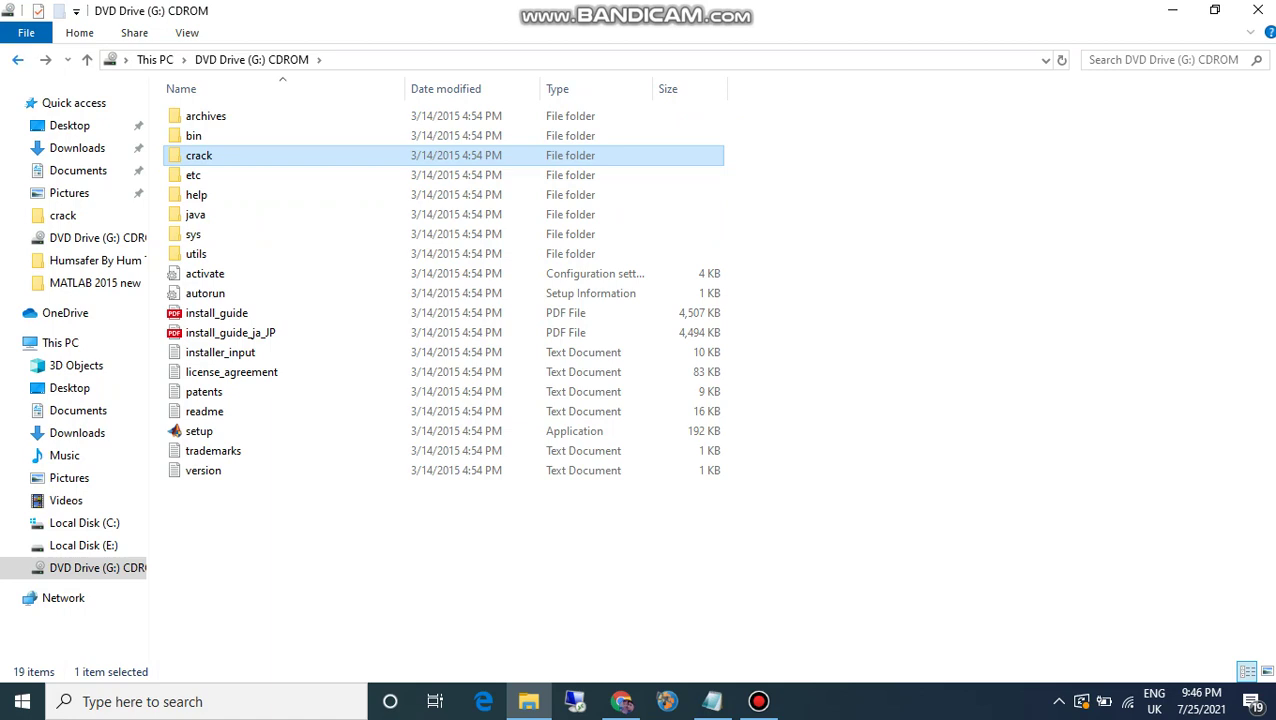
key("alt+Left")
double_click(500, 262)
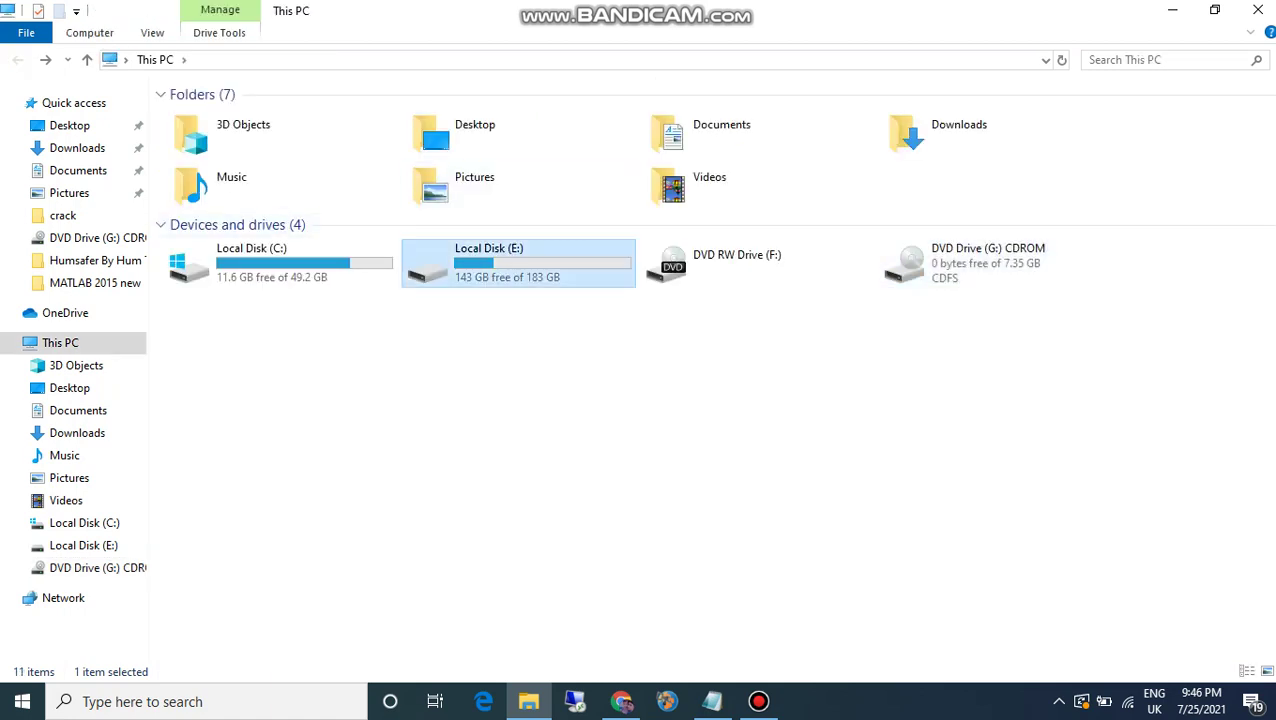
double_click(204, 136)
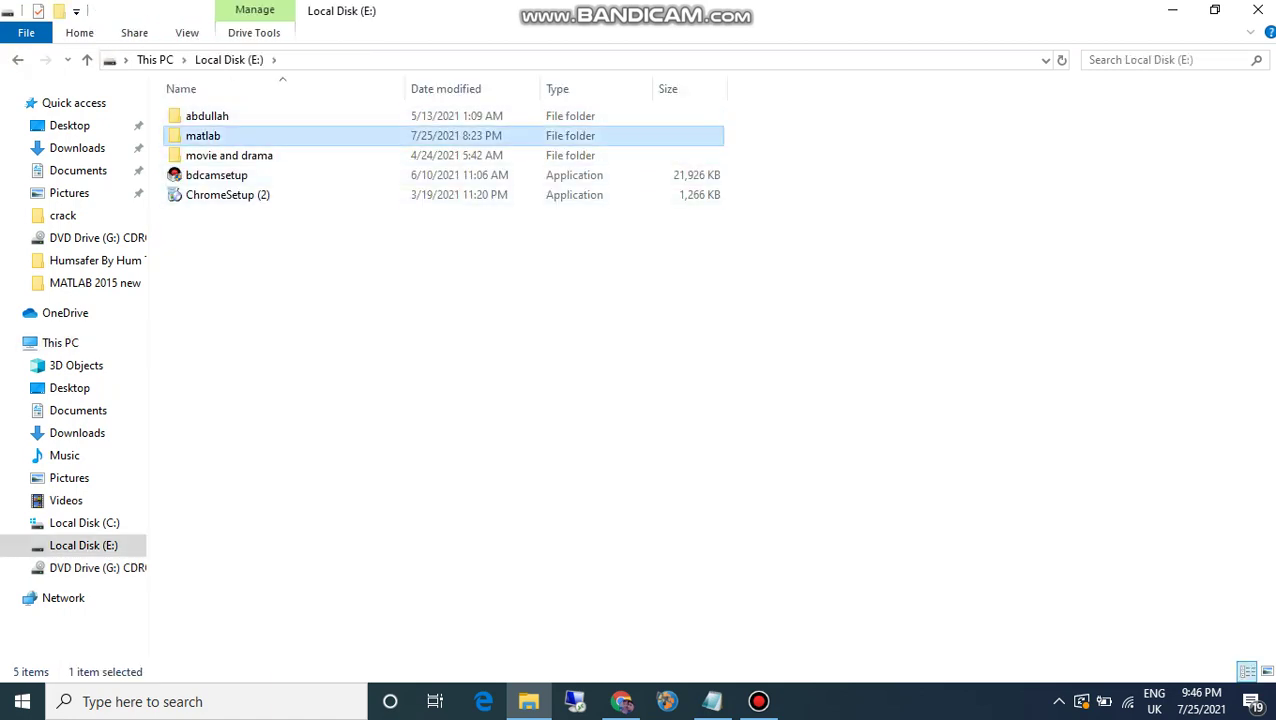
double_click(231, 116)
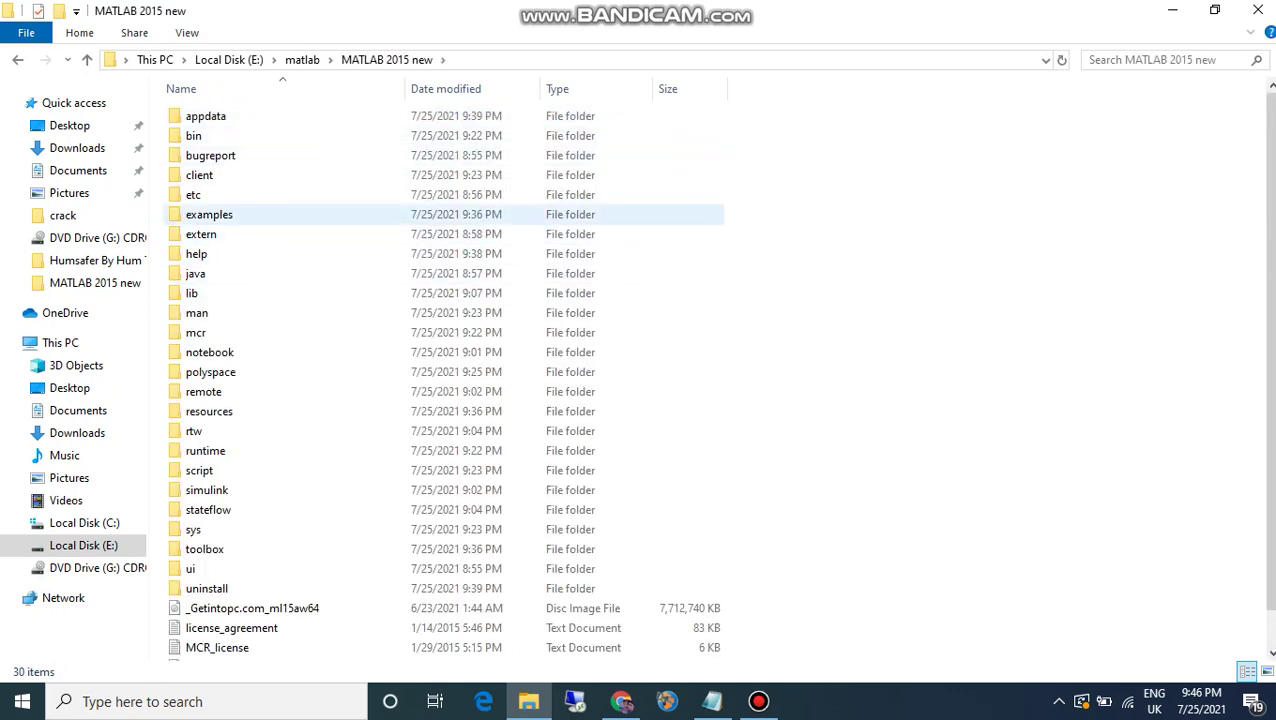
right_click(696, 211)
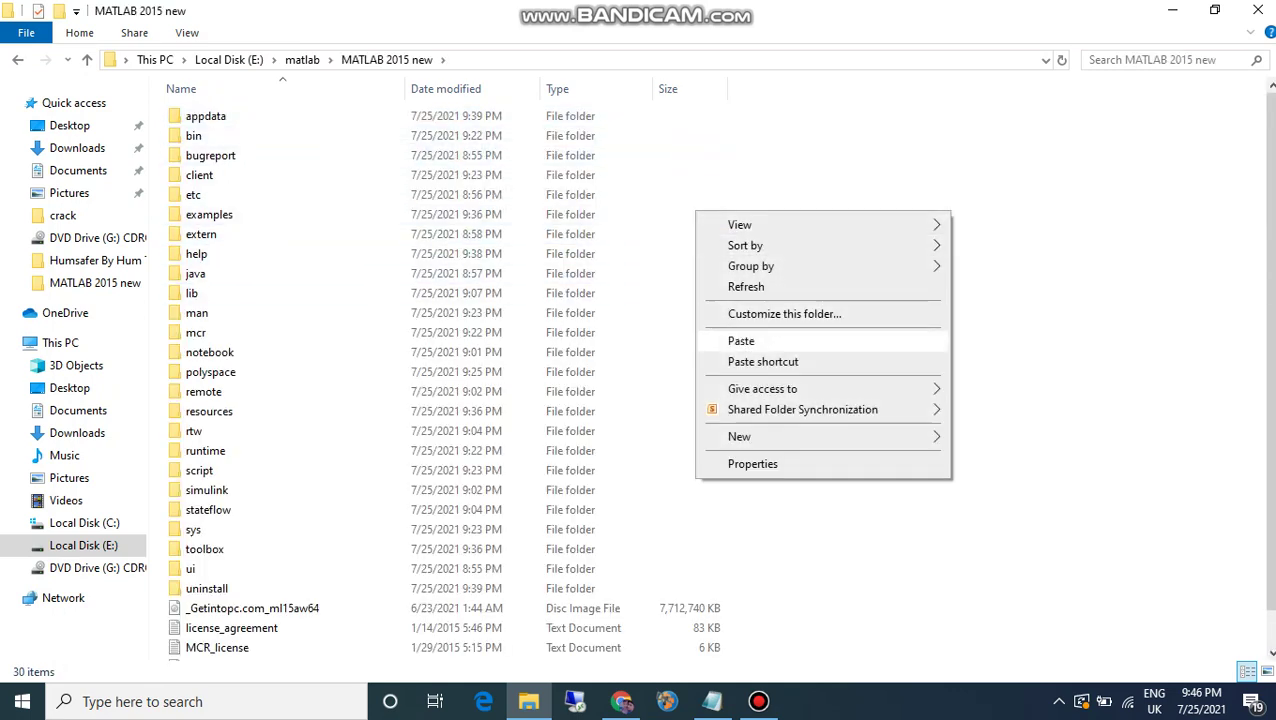
left_click(741, 341)
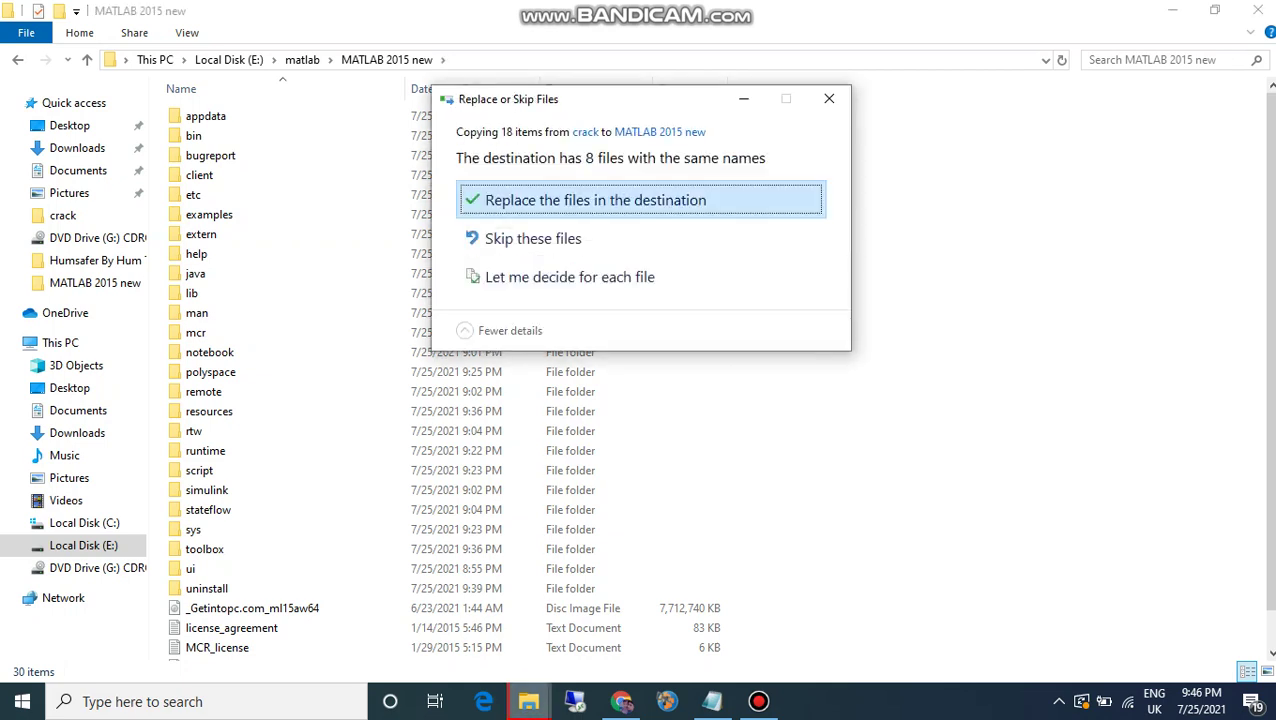
left_click(640, 200)
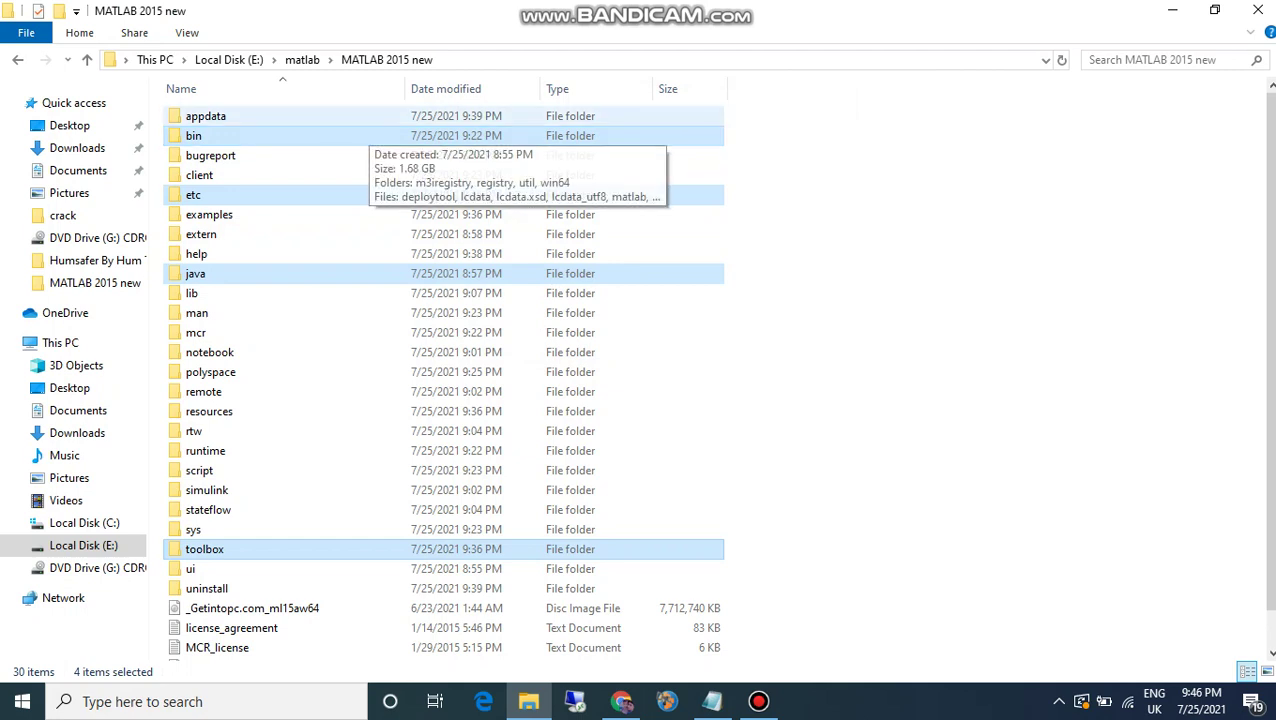
Step: Create a desktop shortcut to the matlab application in the bin folder of MATLAB 2015 new
left_click(18, 60)
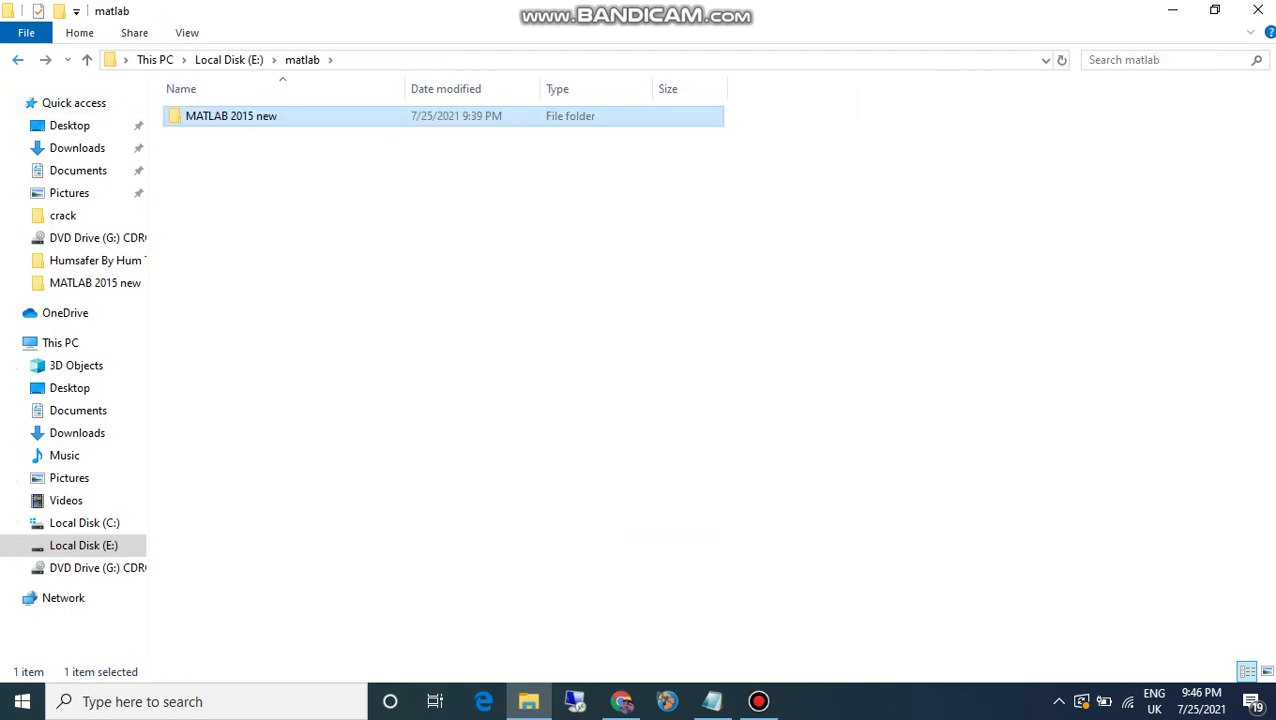
double_click(230, 116)
key("alt+Right")
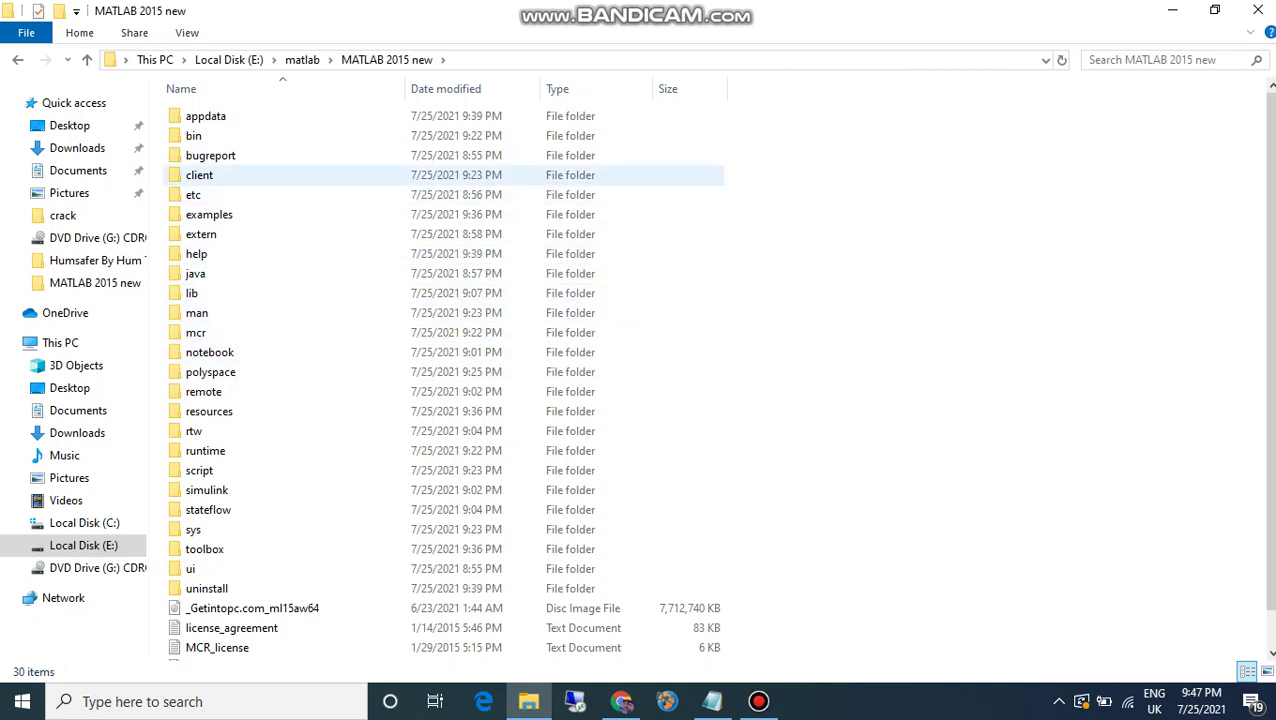
double_click(200, 135)
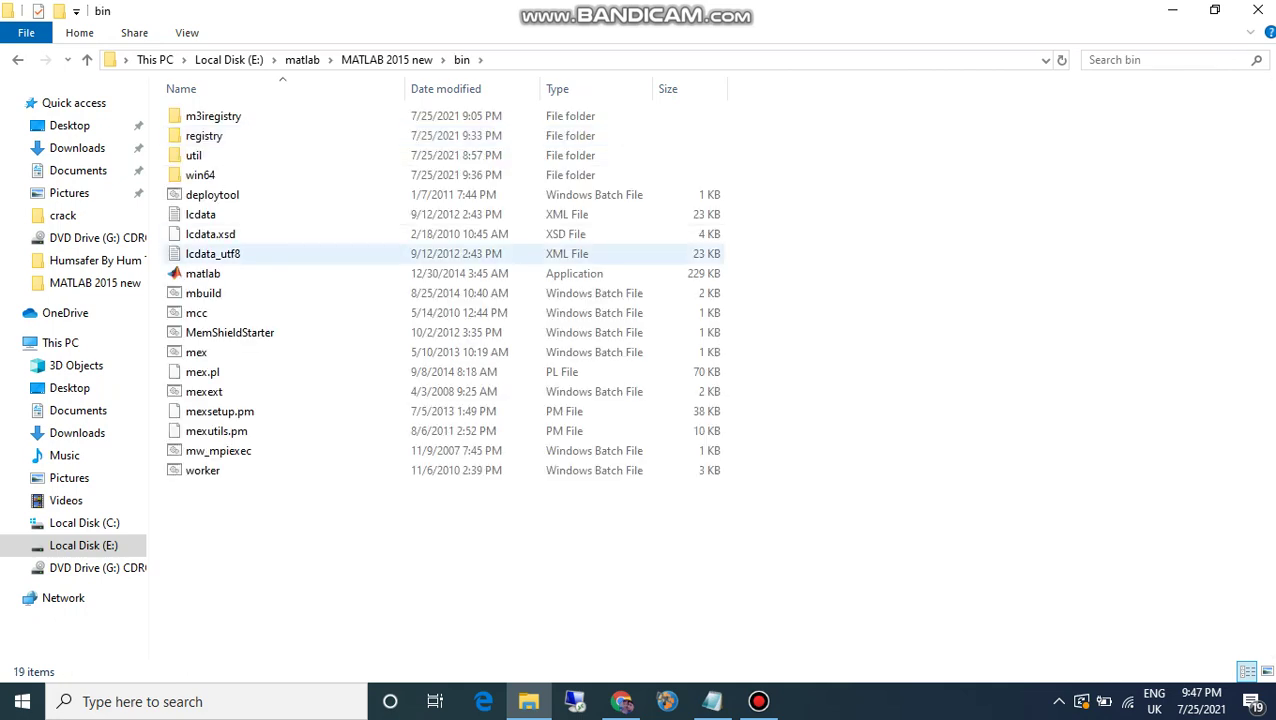
left_click(296, 272)
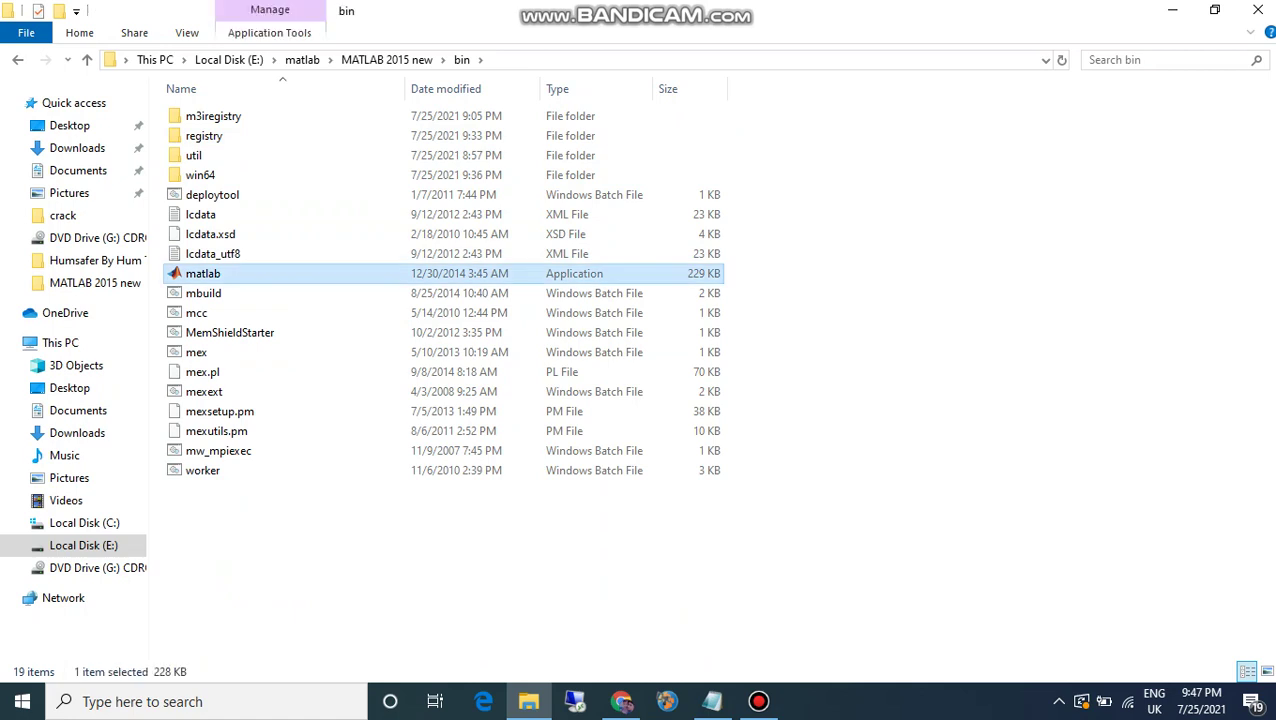
right_click(294, 274)
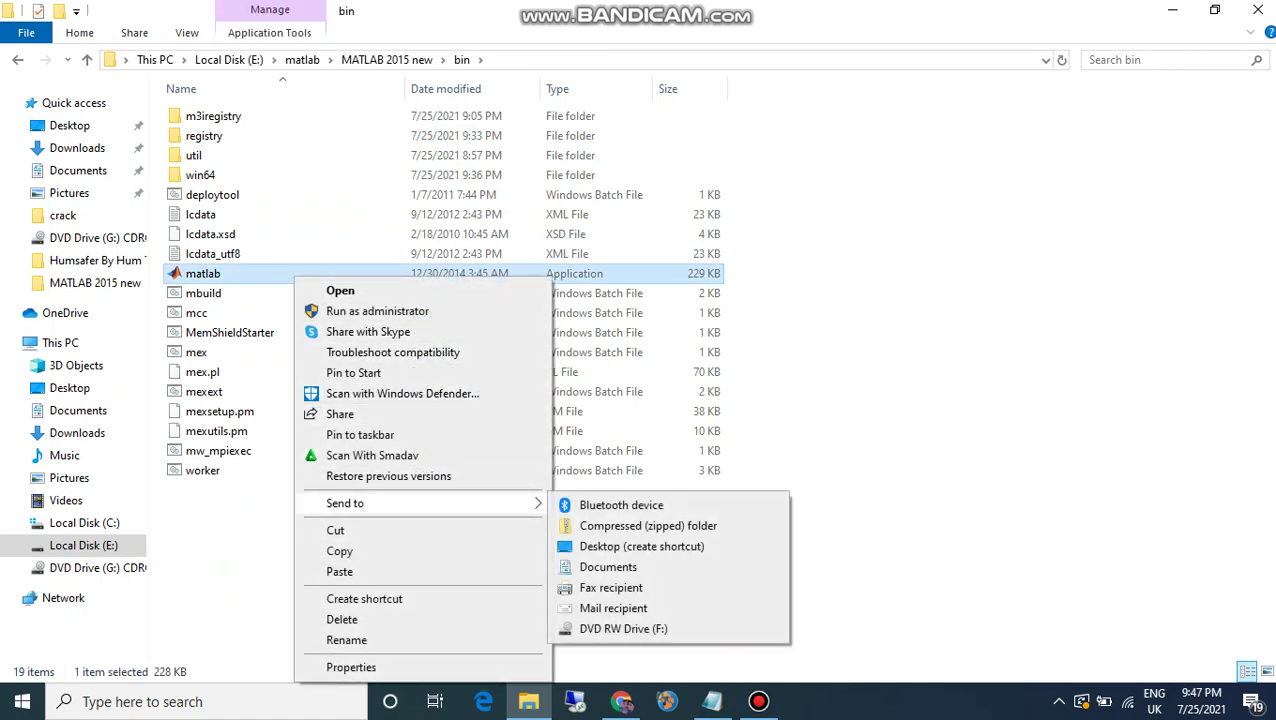
mouse_move(400, 503)
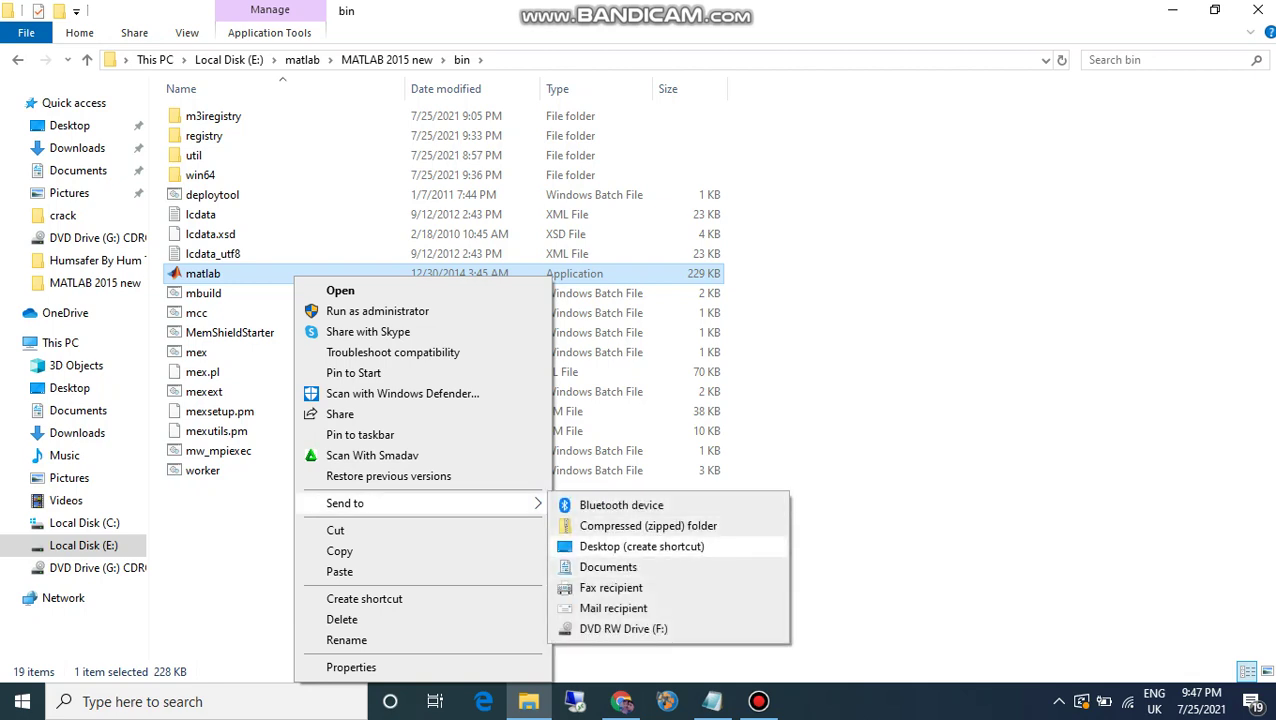
left_click(641, 546)
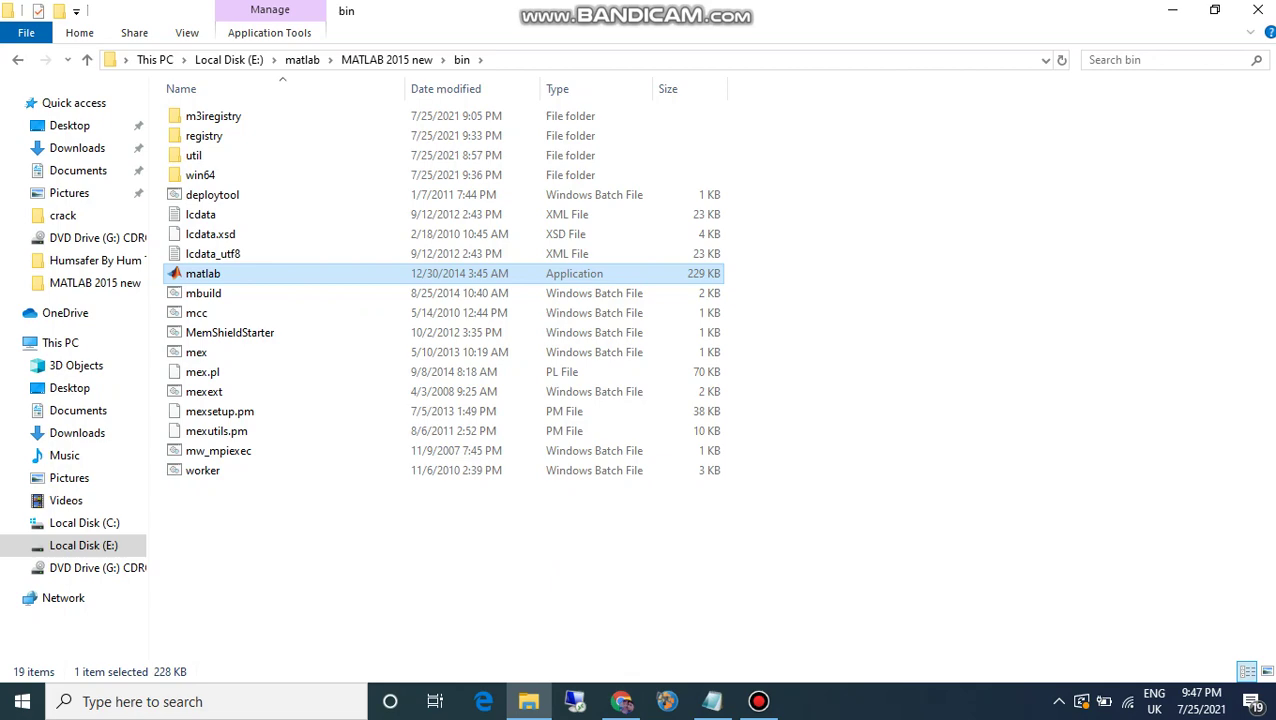
Step: Minimize the File Explorer and Bandicam windows and launch MATLAB from its desktop shortcut
left_click(1171, 10)
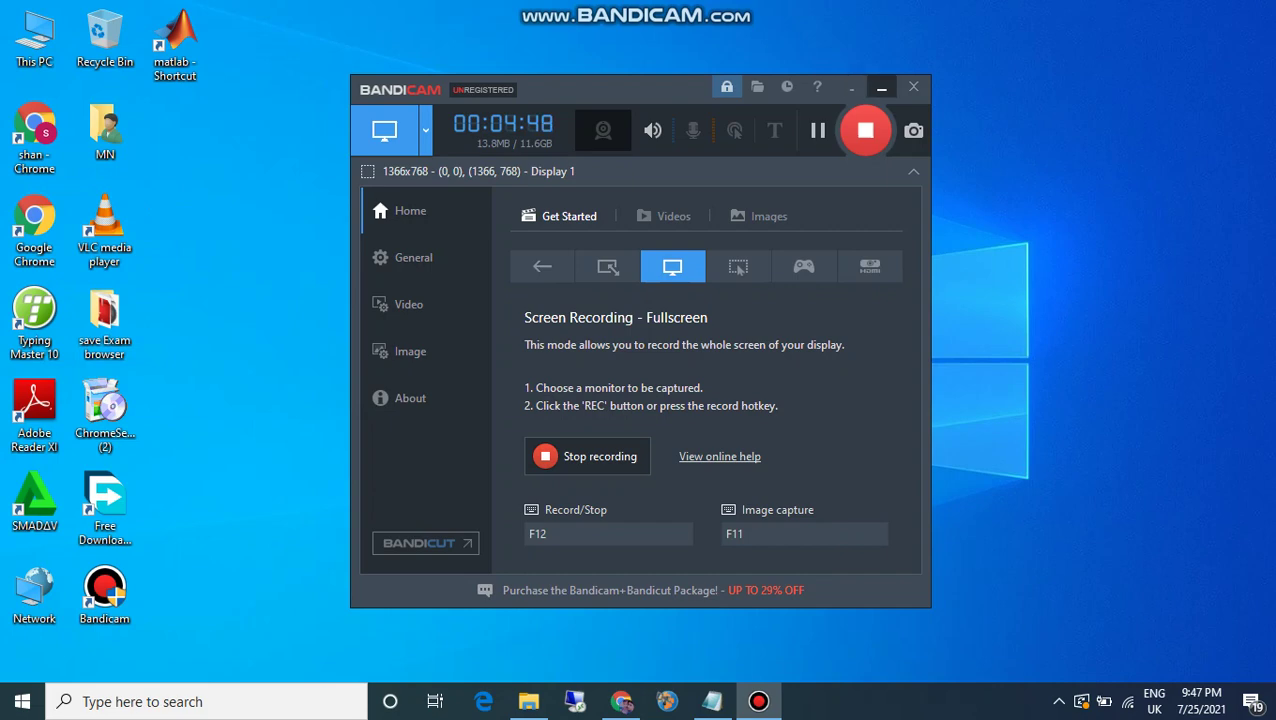
left_click(881, 87)
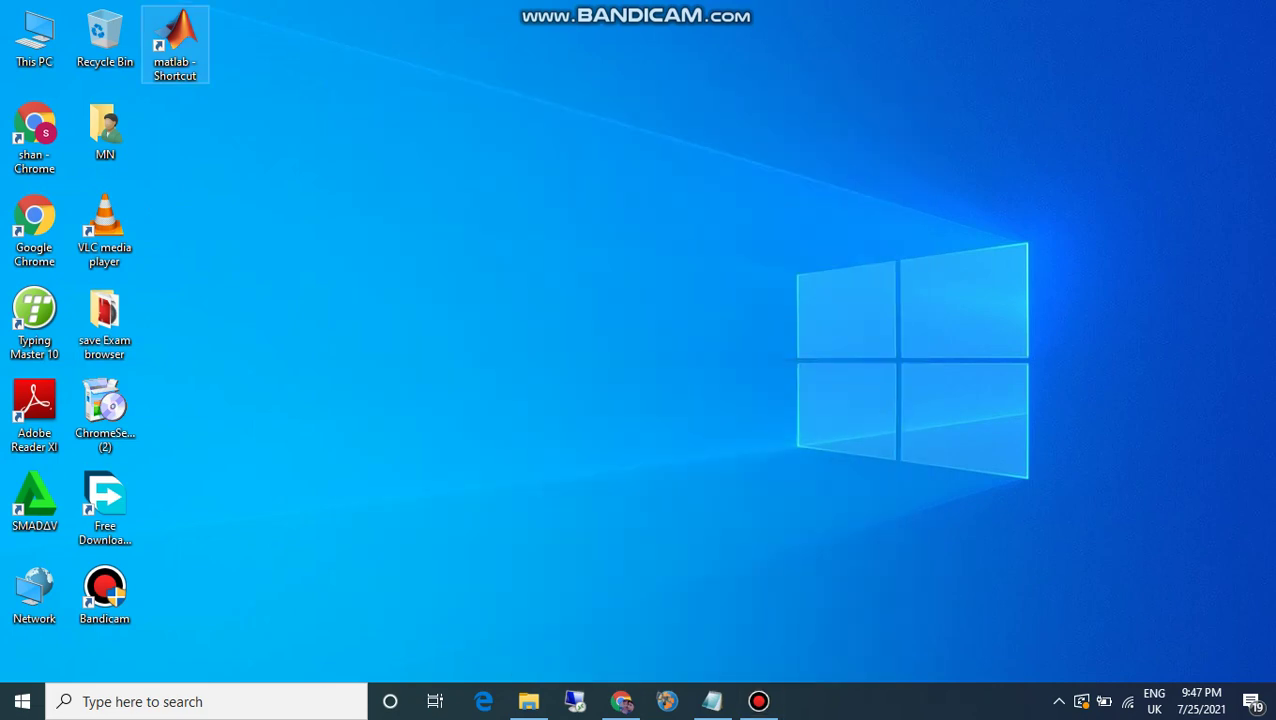
double_click(175, 45)
double_click(175, 45)
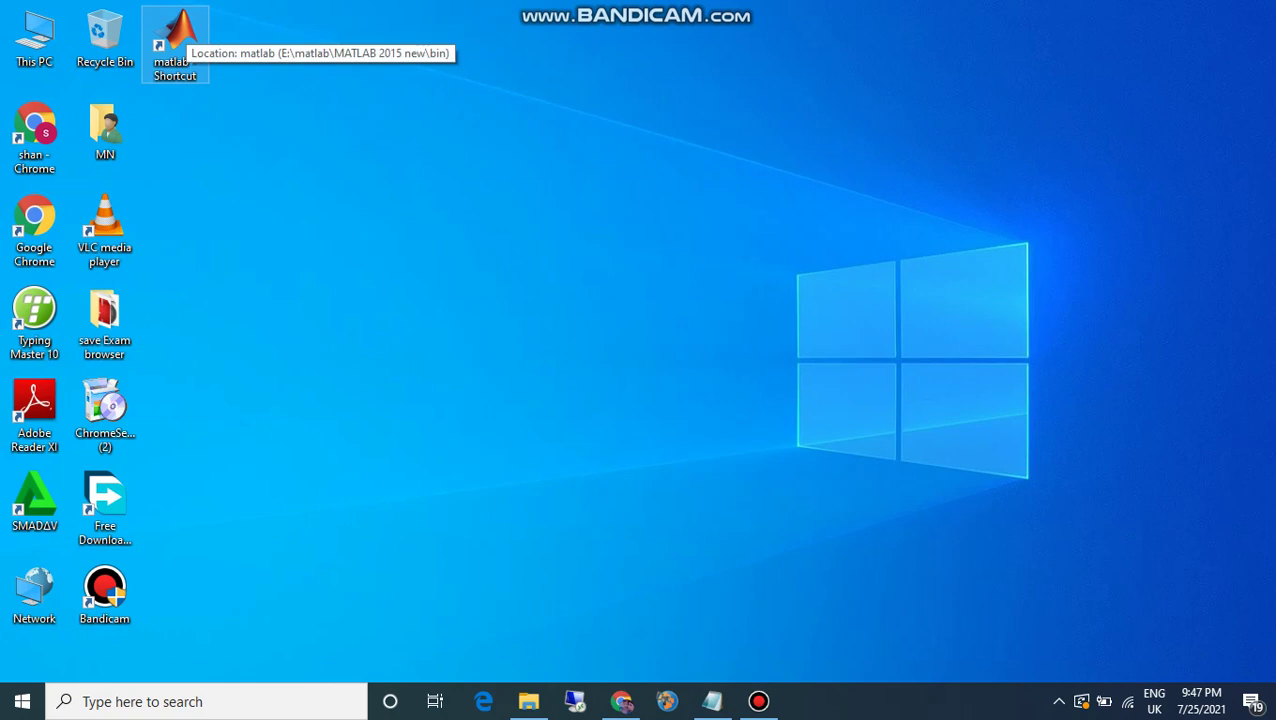
double_click(186, 28)
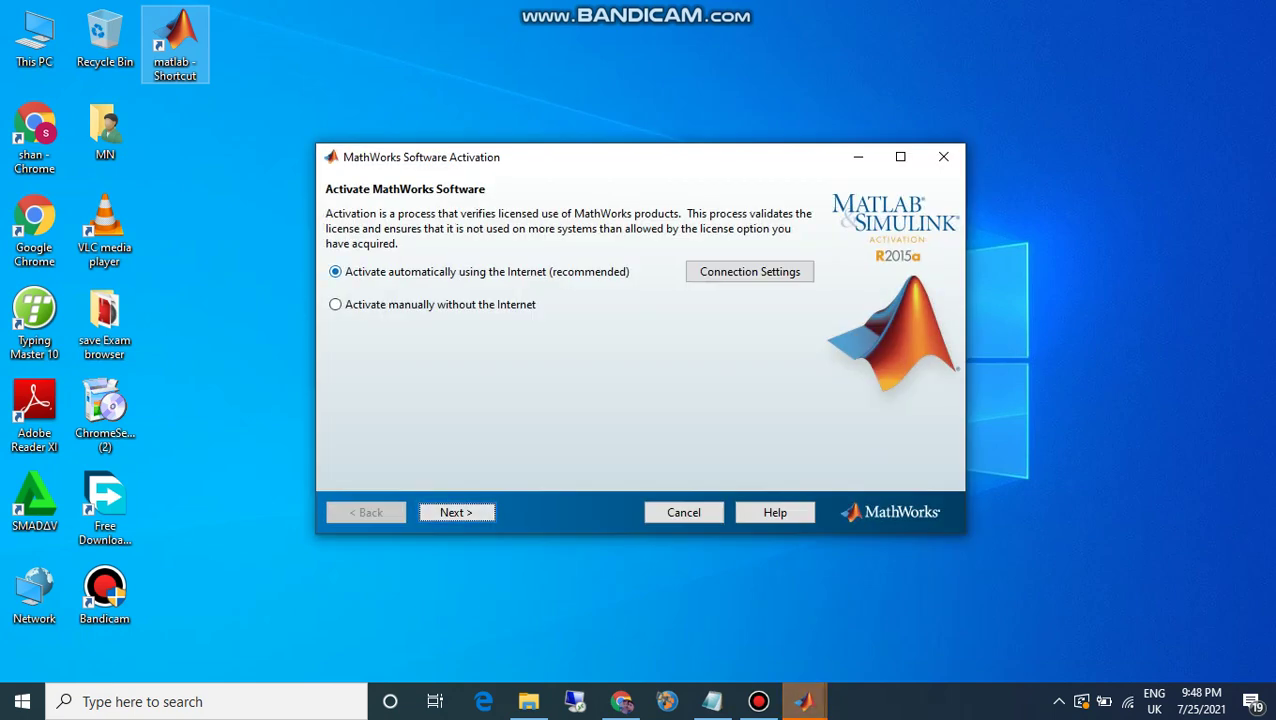
Step: Continue with manual activation in one activation window, and try to close the duplicate MathWorks Software Activation window
left_click(336, 304)
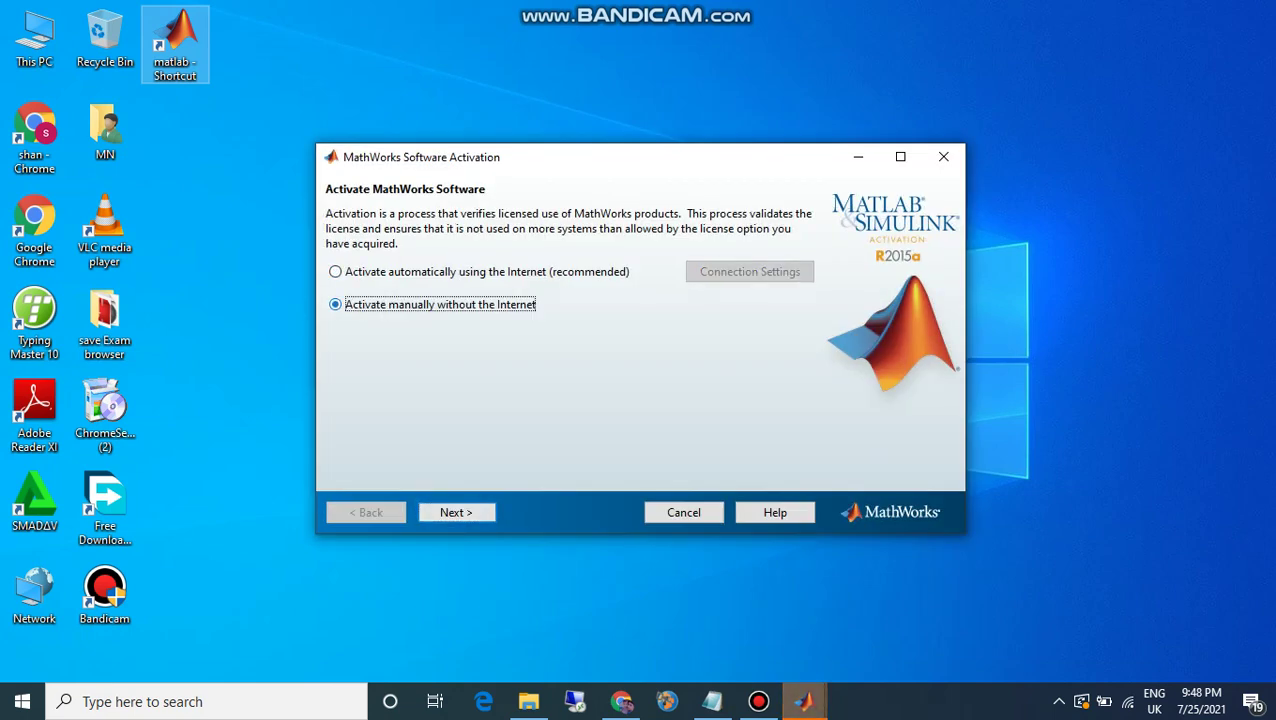
left_click(455, 512)
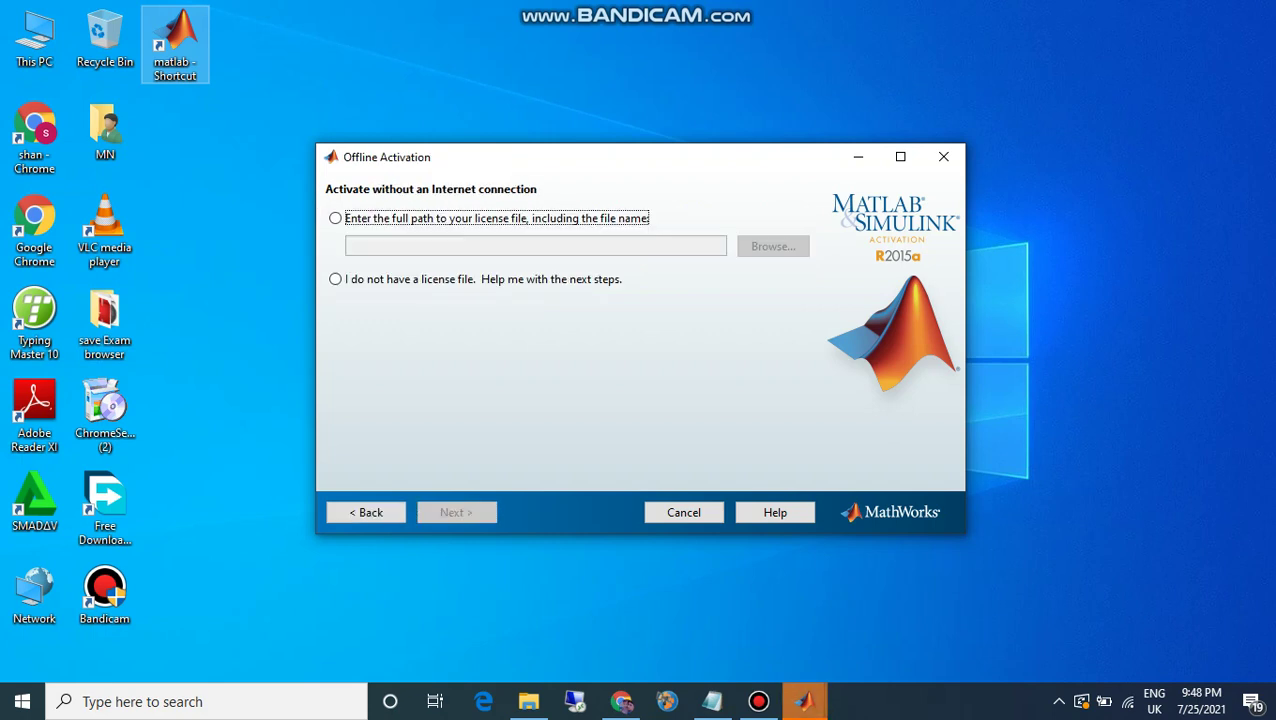
mouse_move(803, 701)
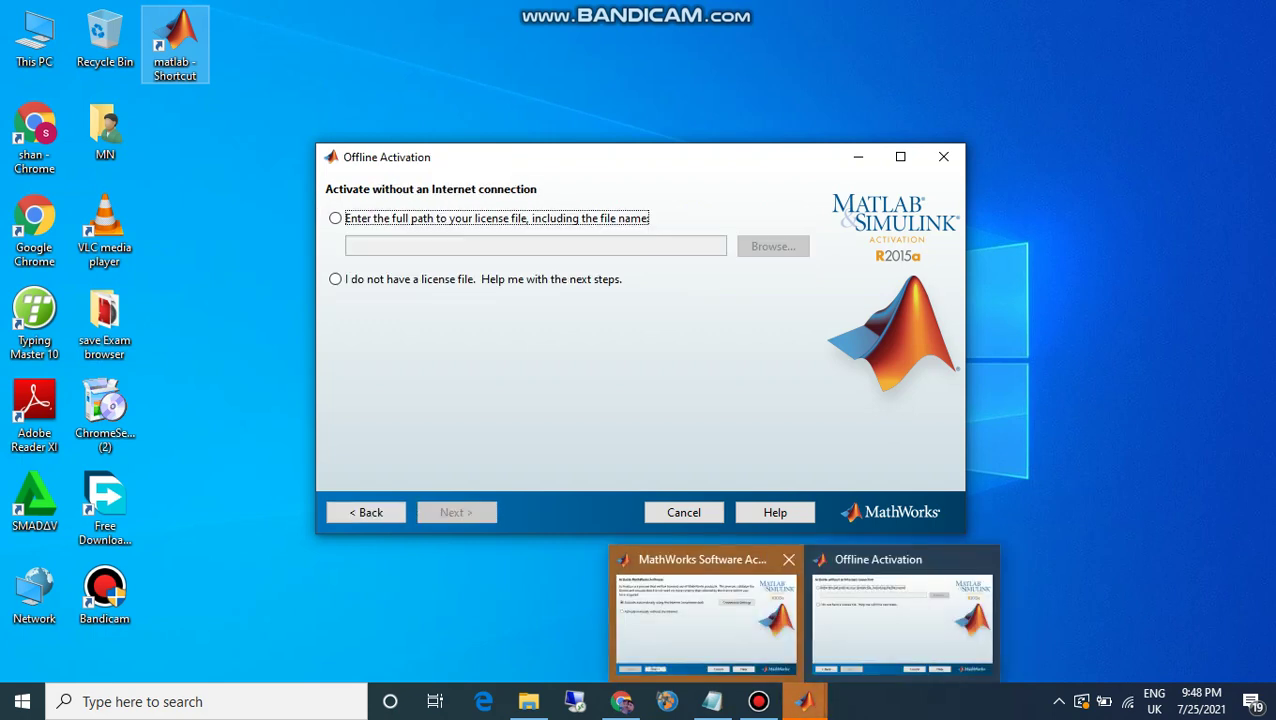
mouse_move(705, 610)
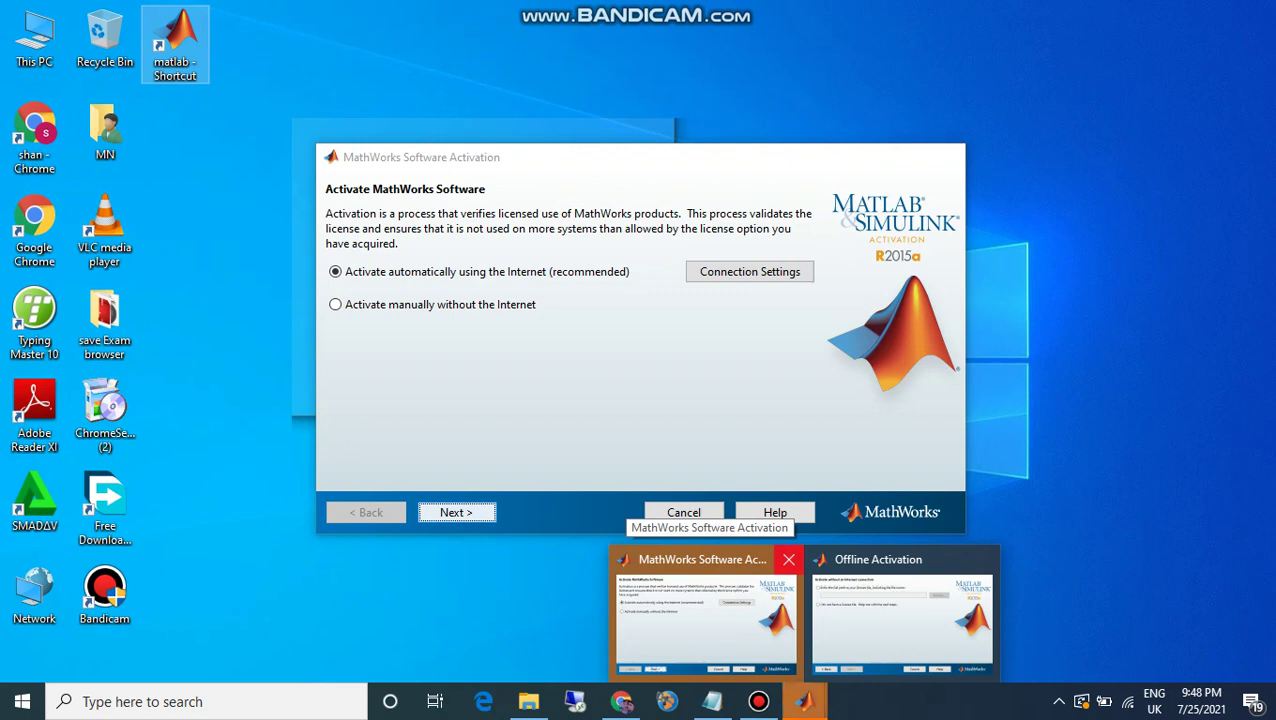
left_click(789, 559)
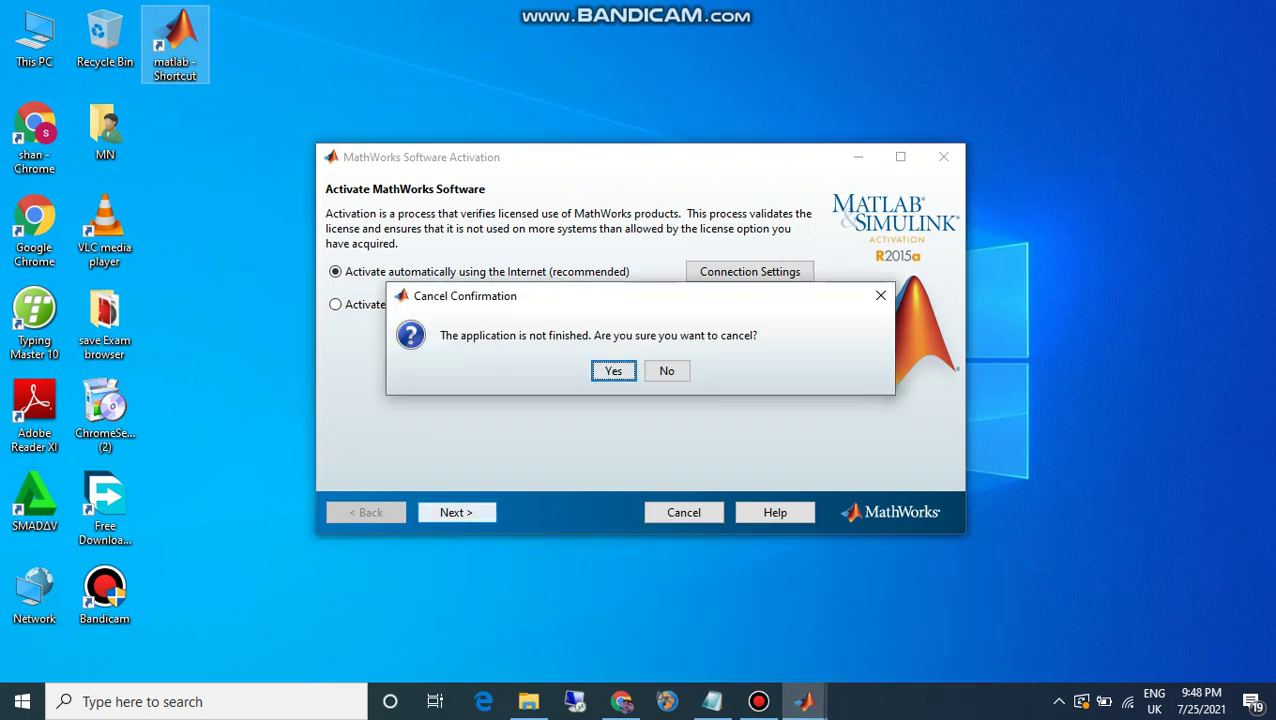
left_click(667, 371)
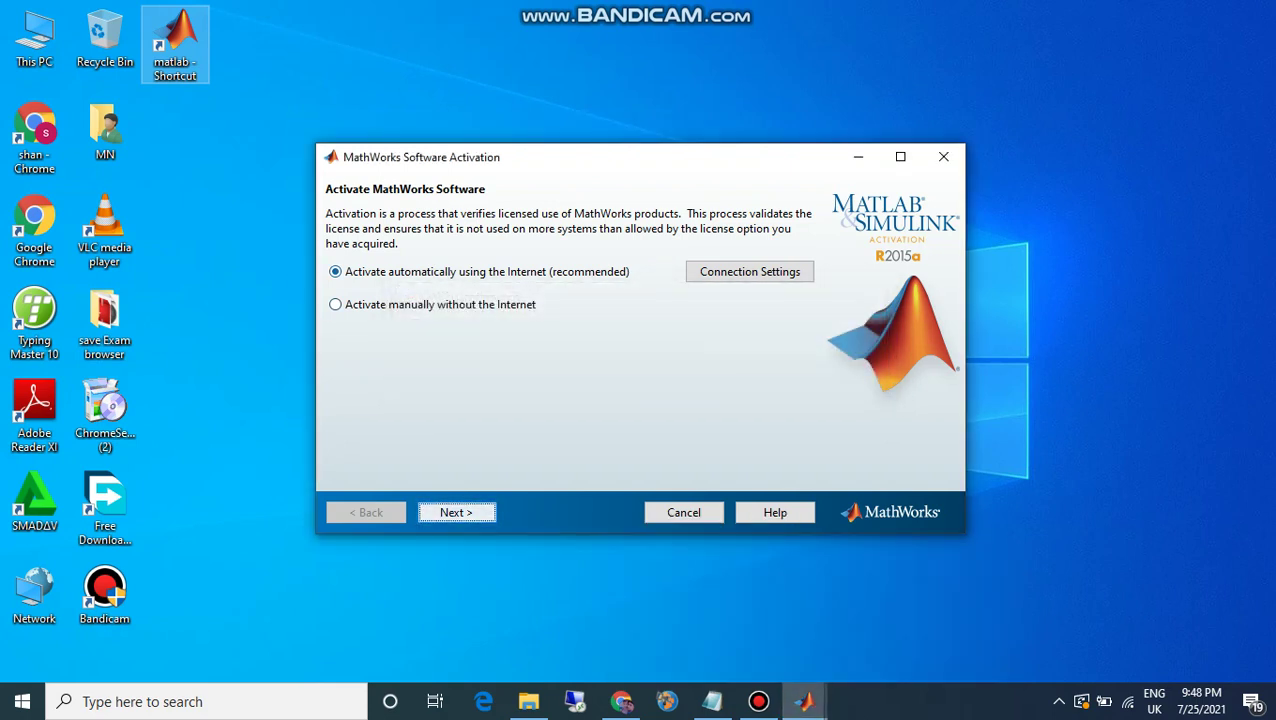
Step: Choose manual activation without the Internet, select the license file path option and start browsing for the file
left_click(337, 304)
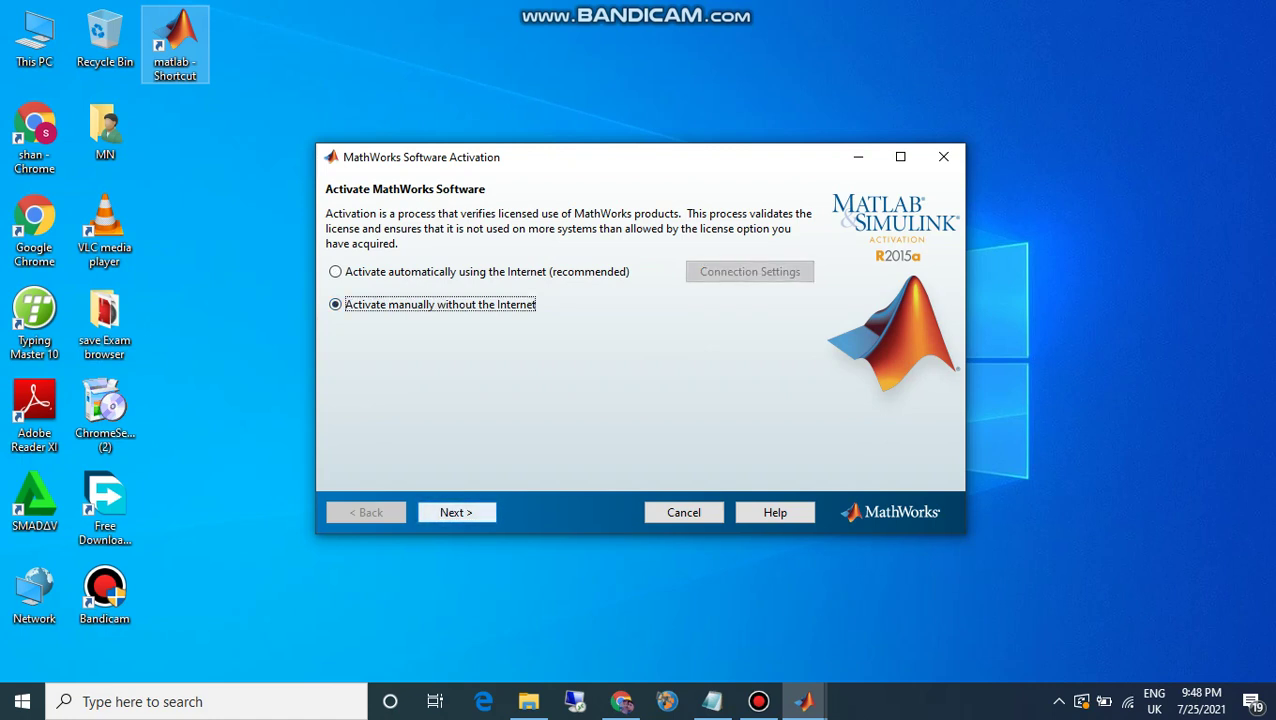
key("Return")
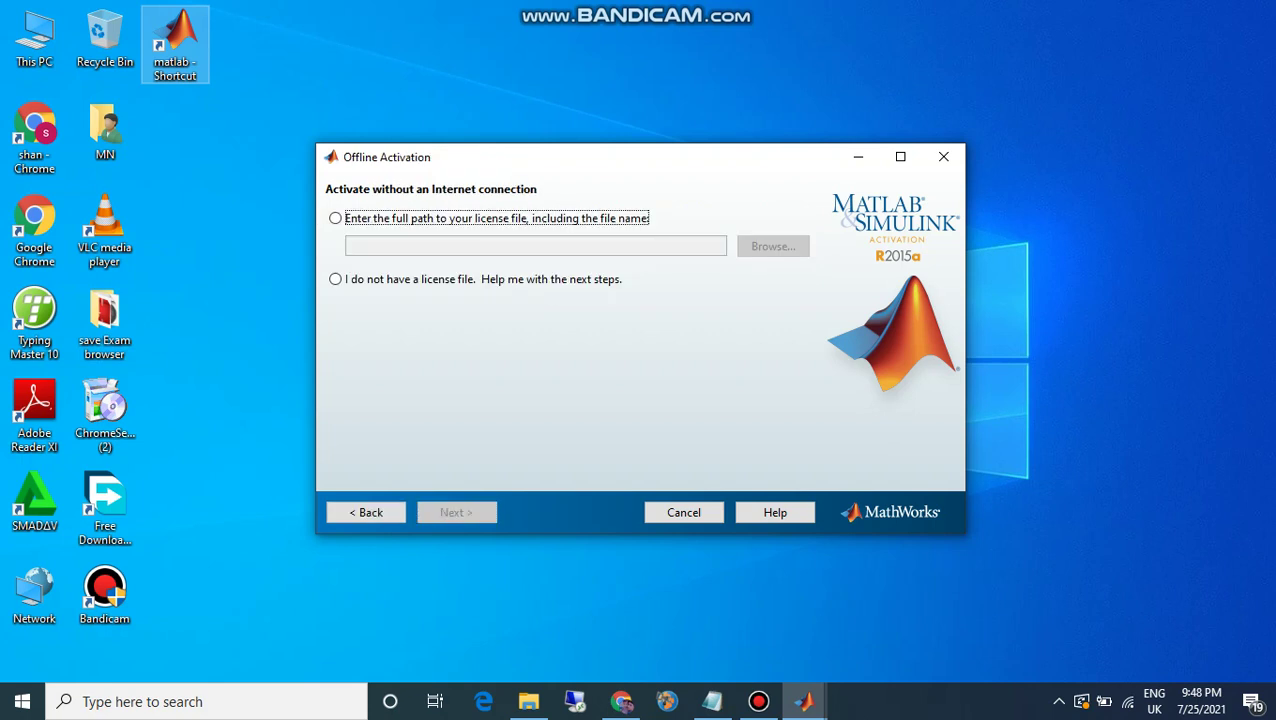
key("space")
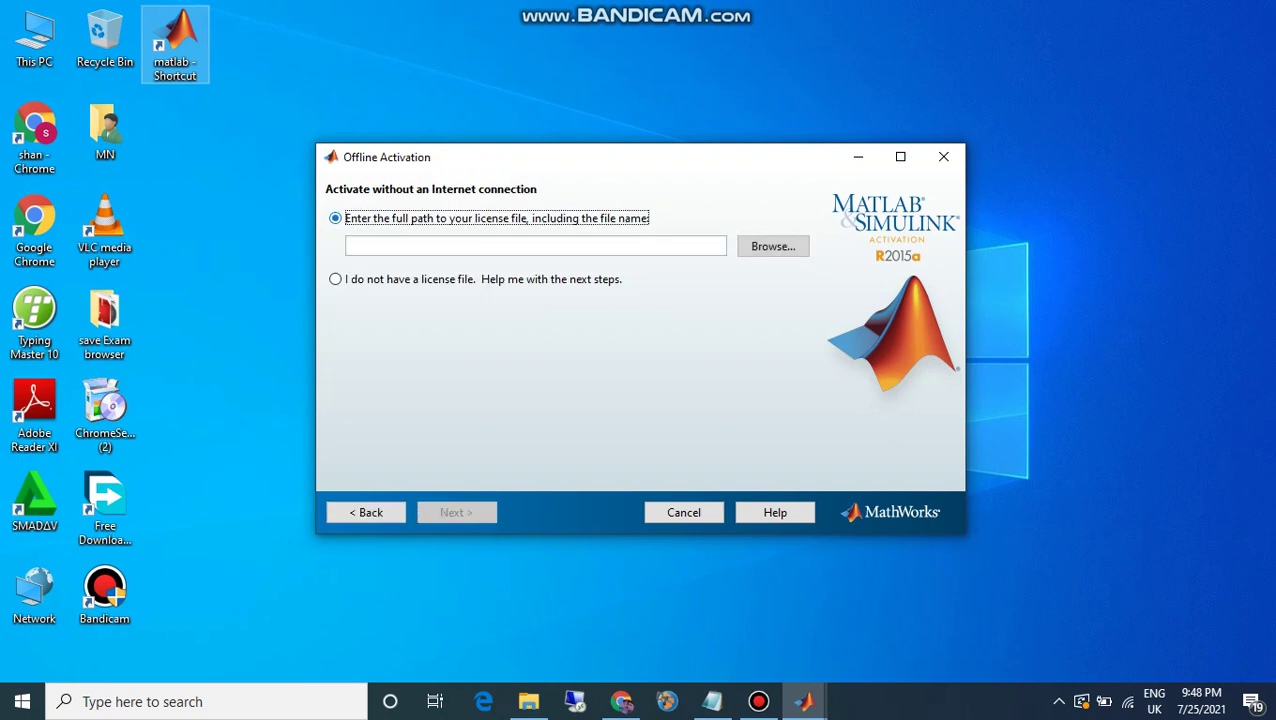
key("Tab")
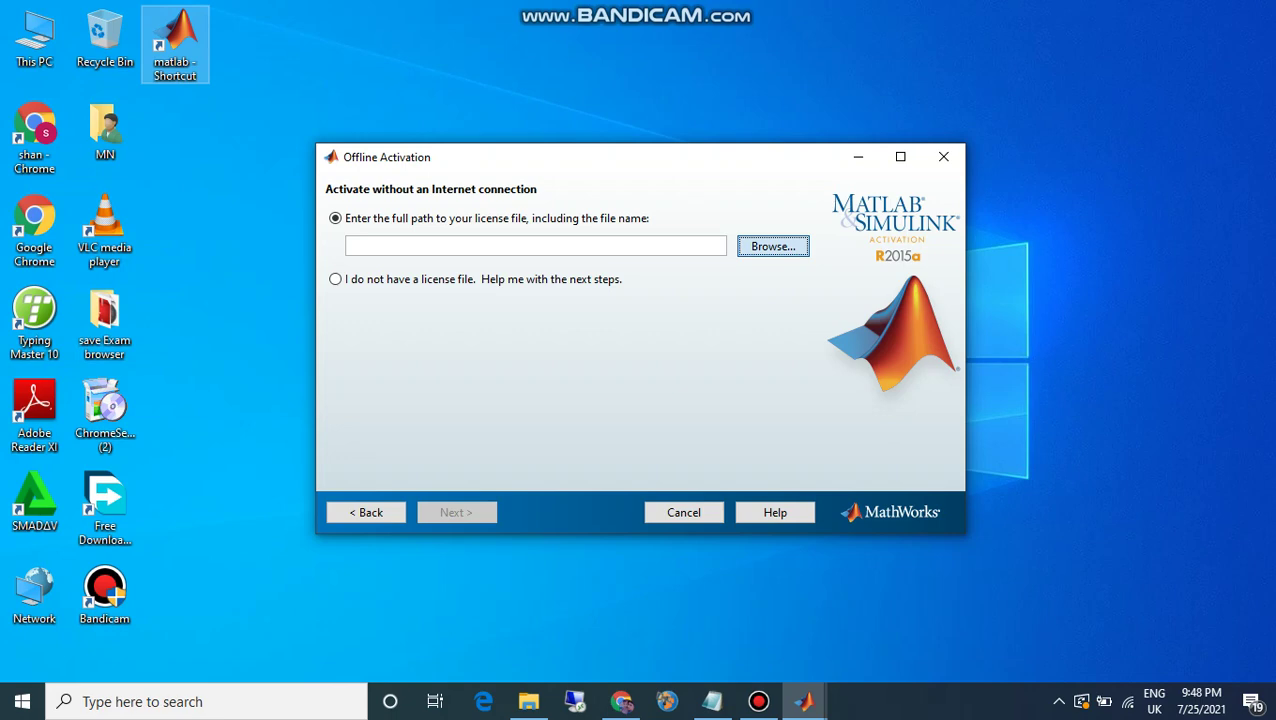
key("space")
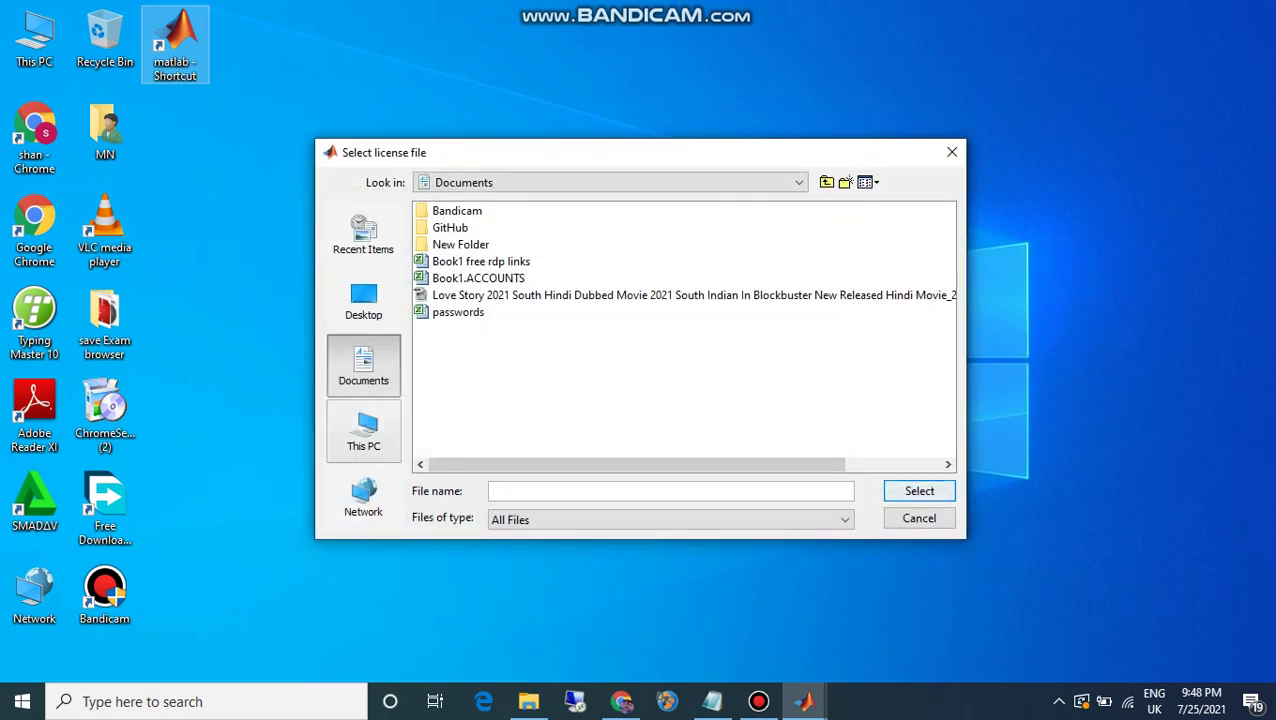
Step: Look for the license file in the bin folder and its win64 subfolder of MATLAB 2015 new on drive E
left_click(363, 432)
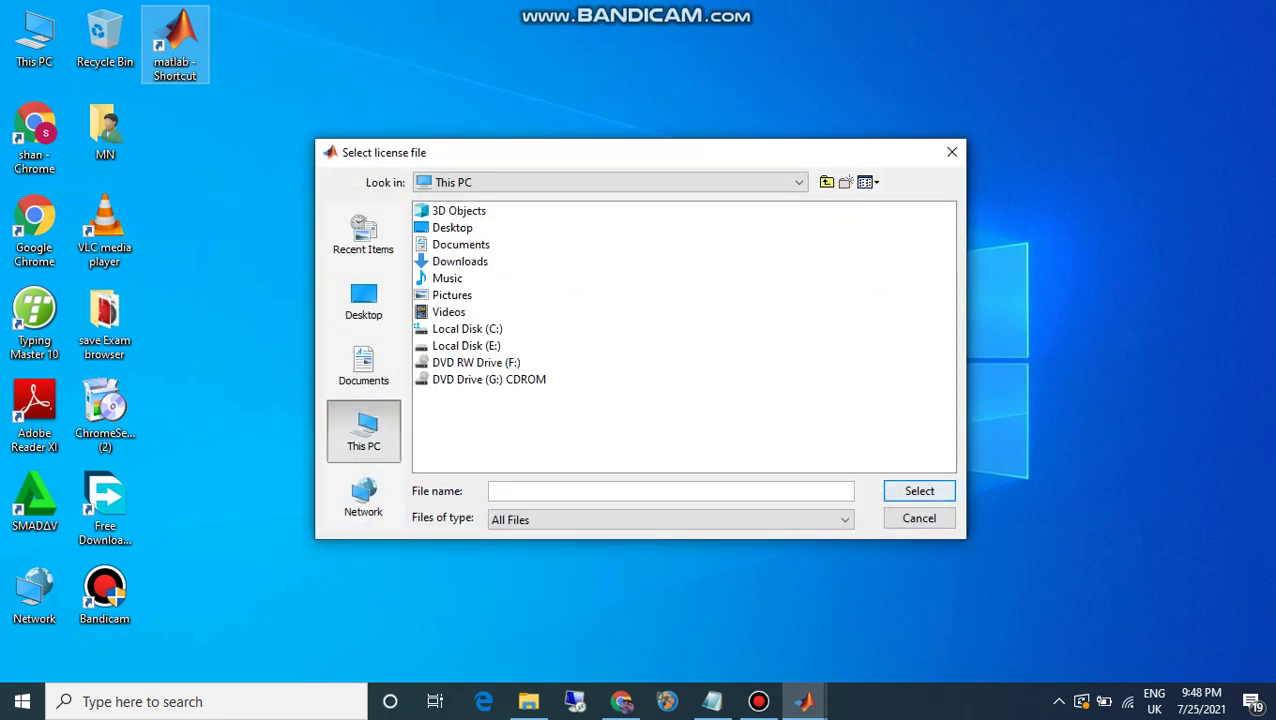
double_click(466, 346)
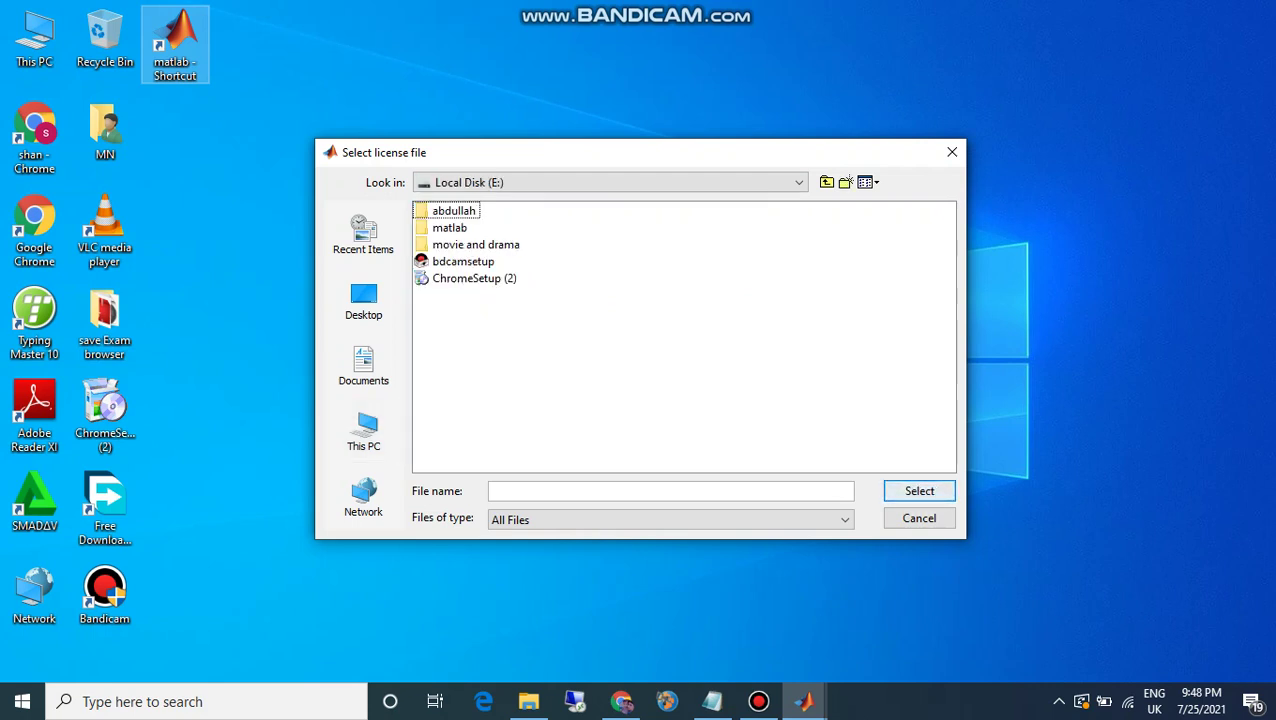
double_click(450, 228)
left_click(478, 211)
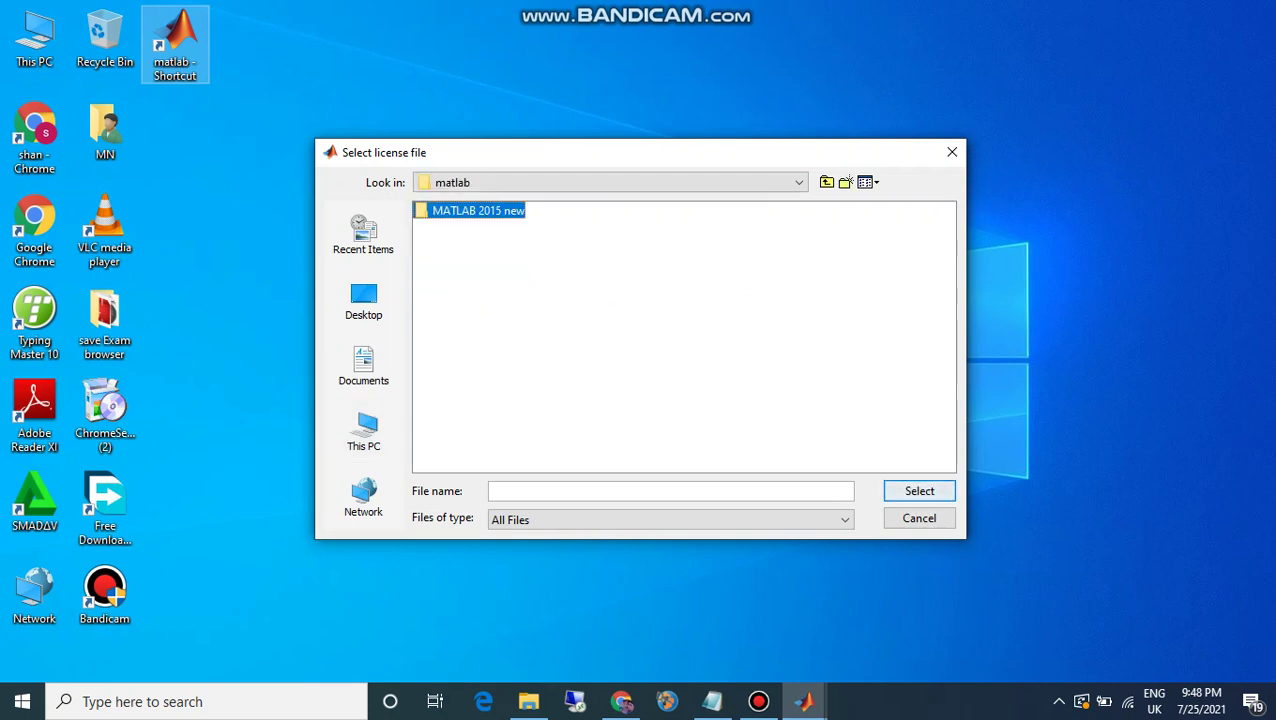
key("Return")
key("Down")
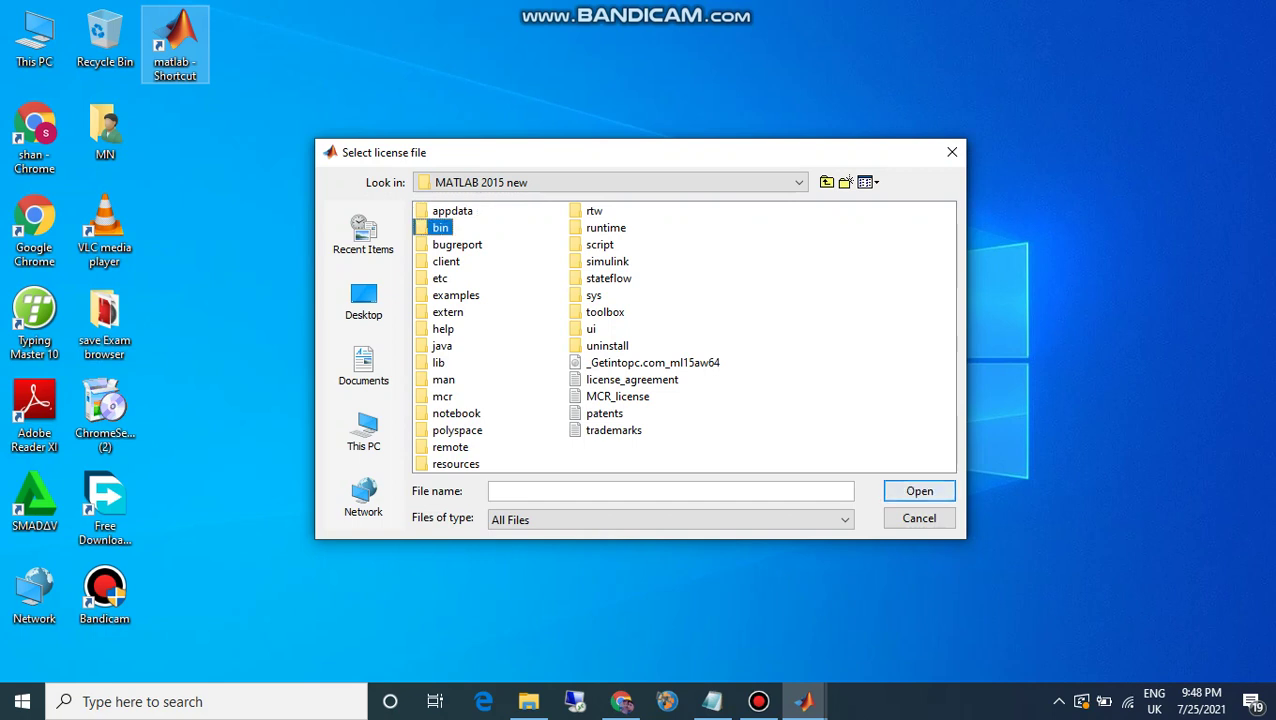
key("Return")
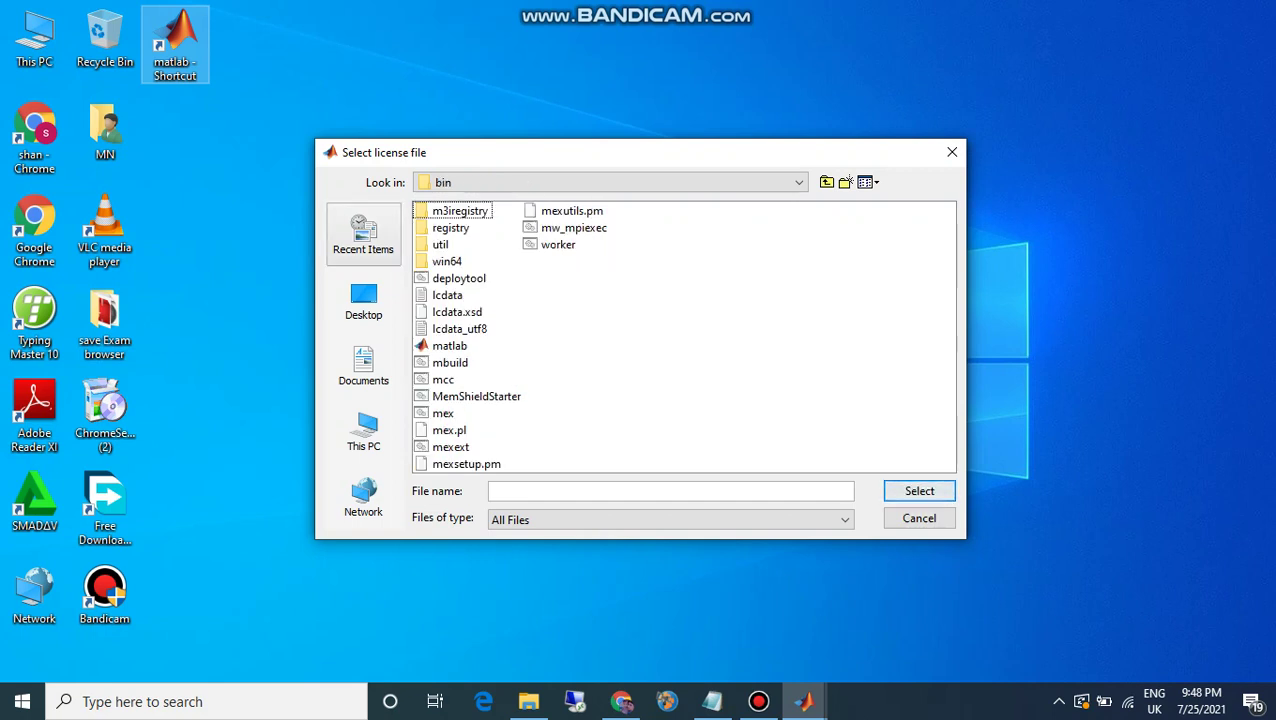
double_click(447, 261)
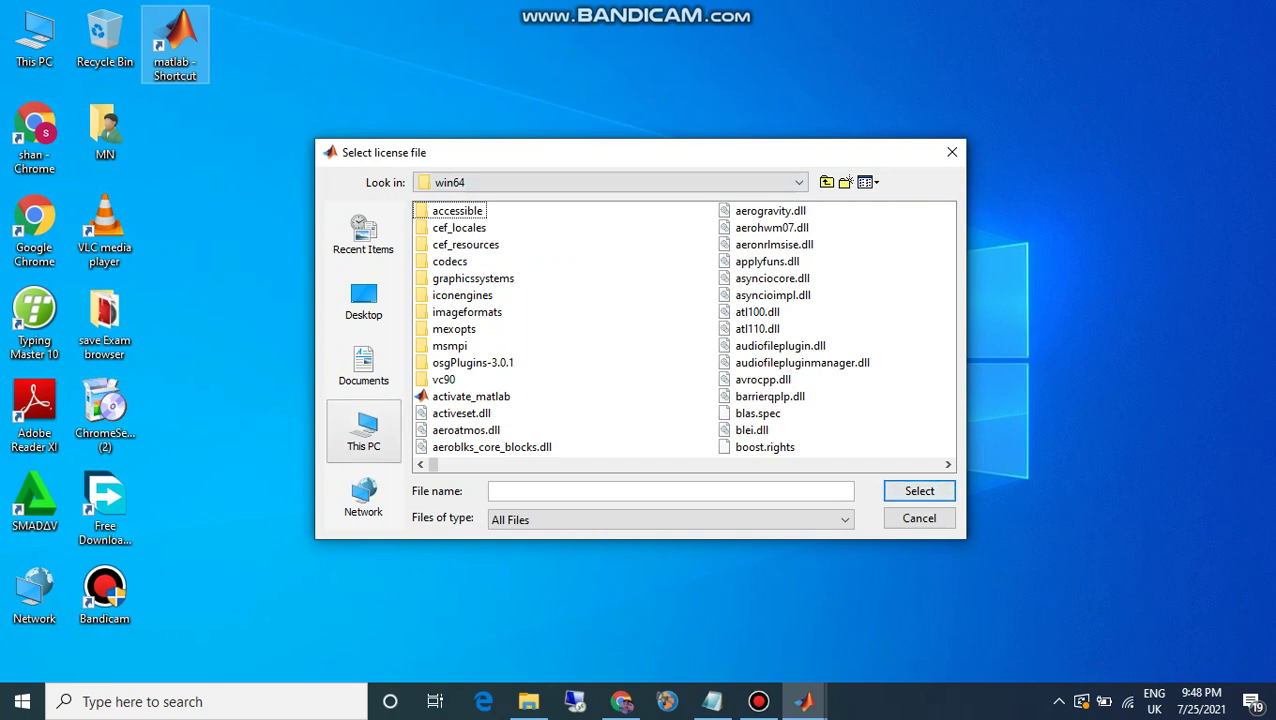
Step: Restart browsing from This PC and check the bin folder of MATLAB 2015 new again for the license file
left_click(363, 432)
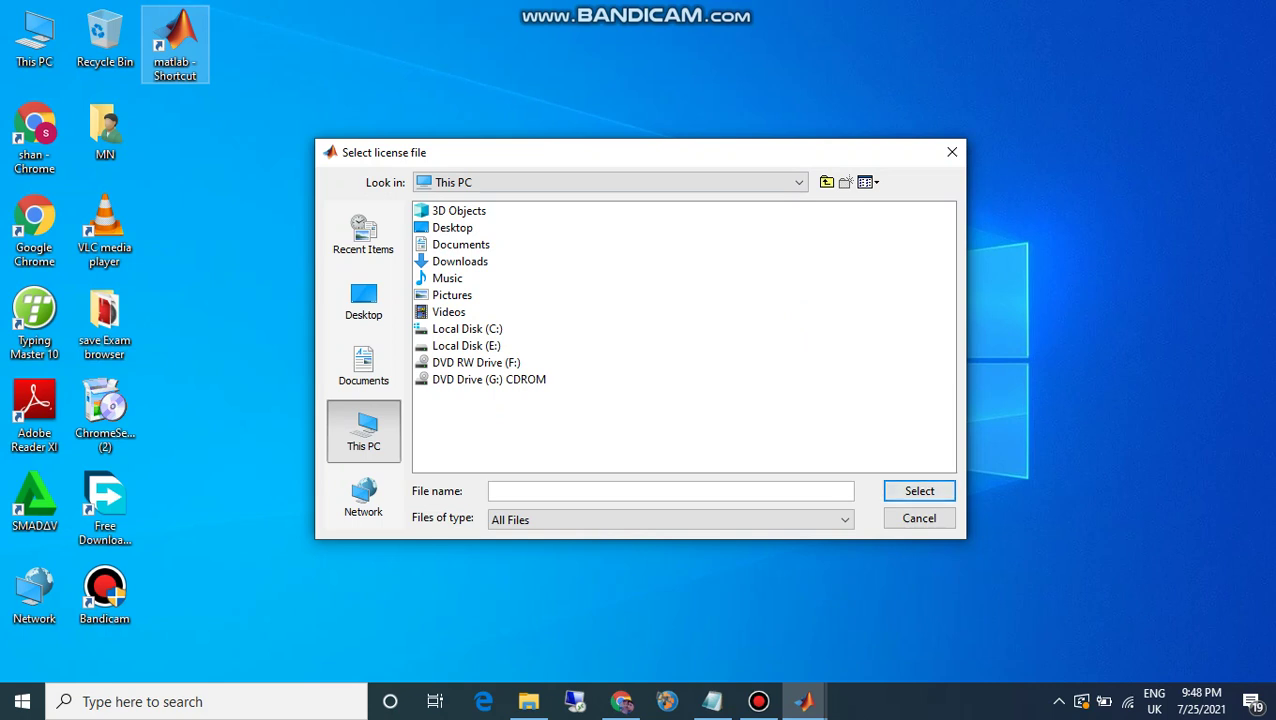
double_click(466, 346)
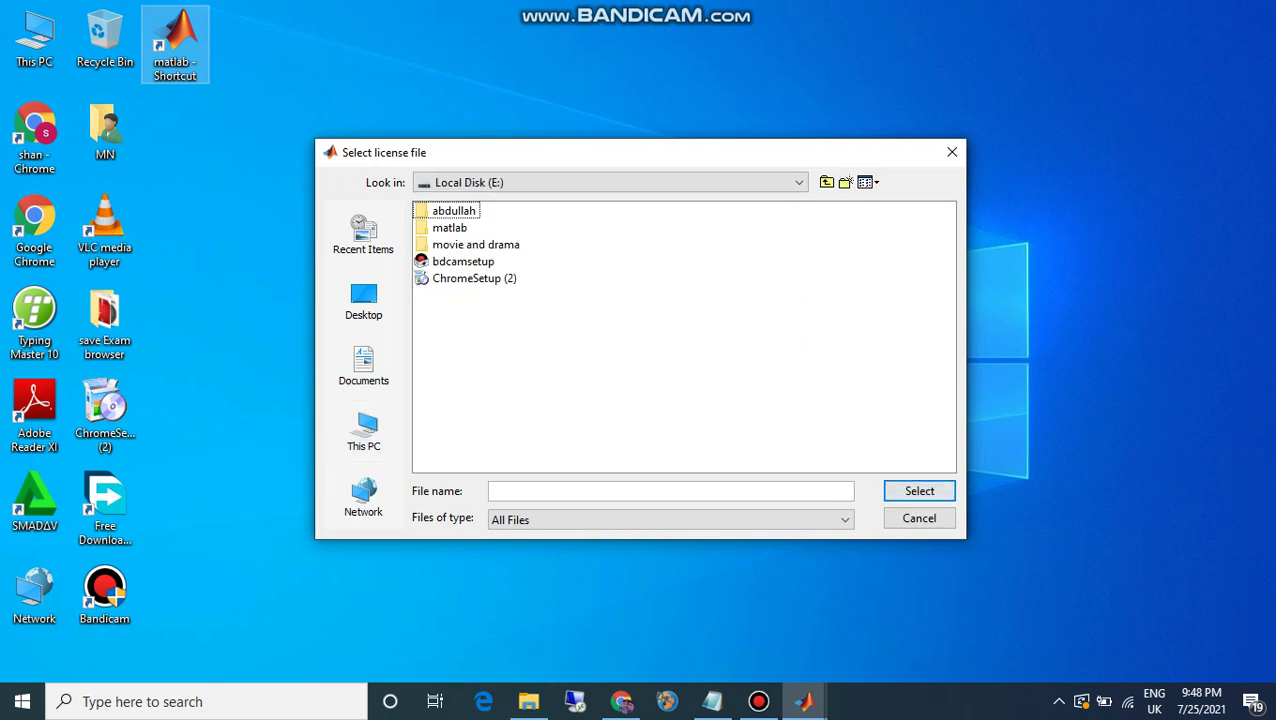
double_click(450, 228)
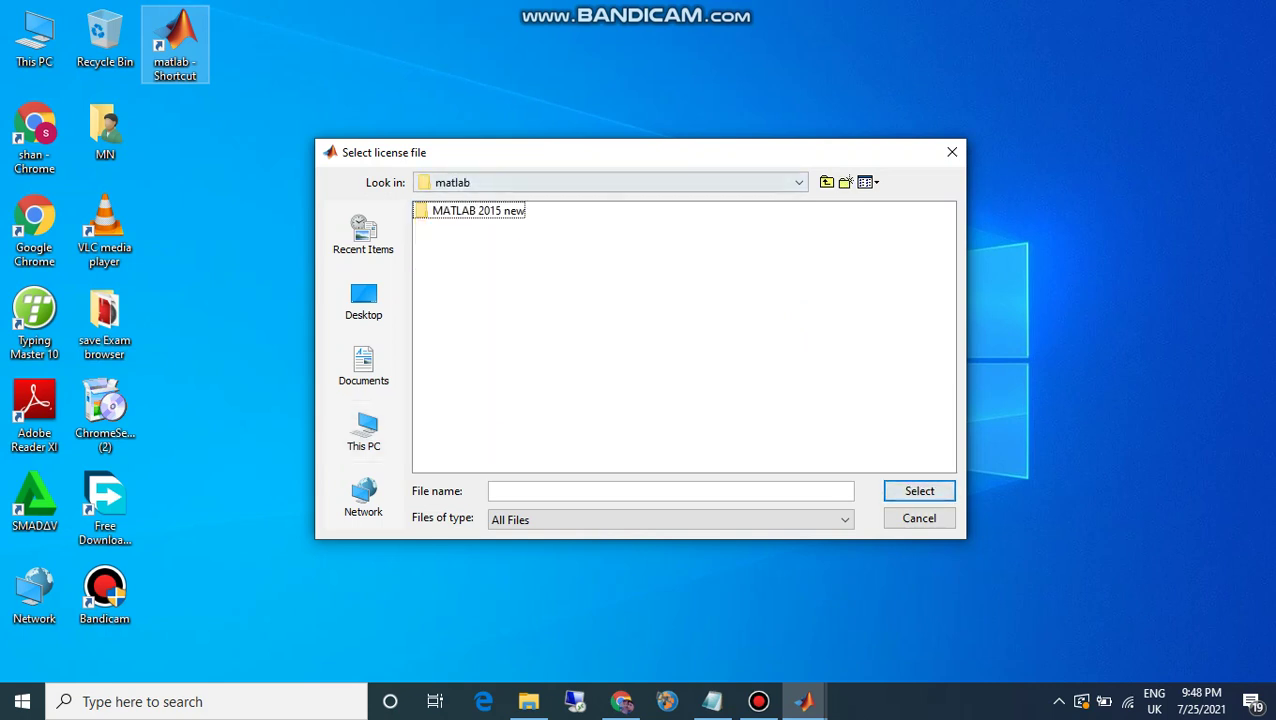
double_click(478, 211)
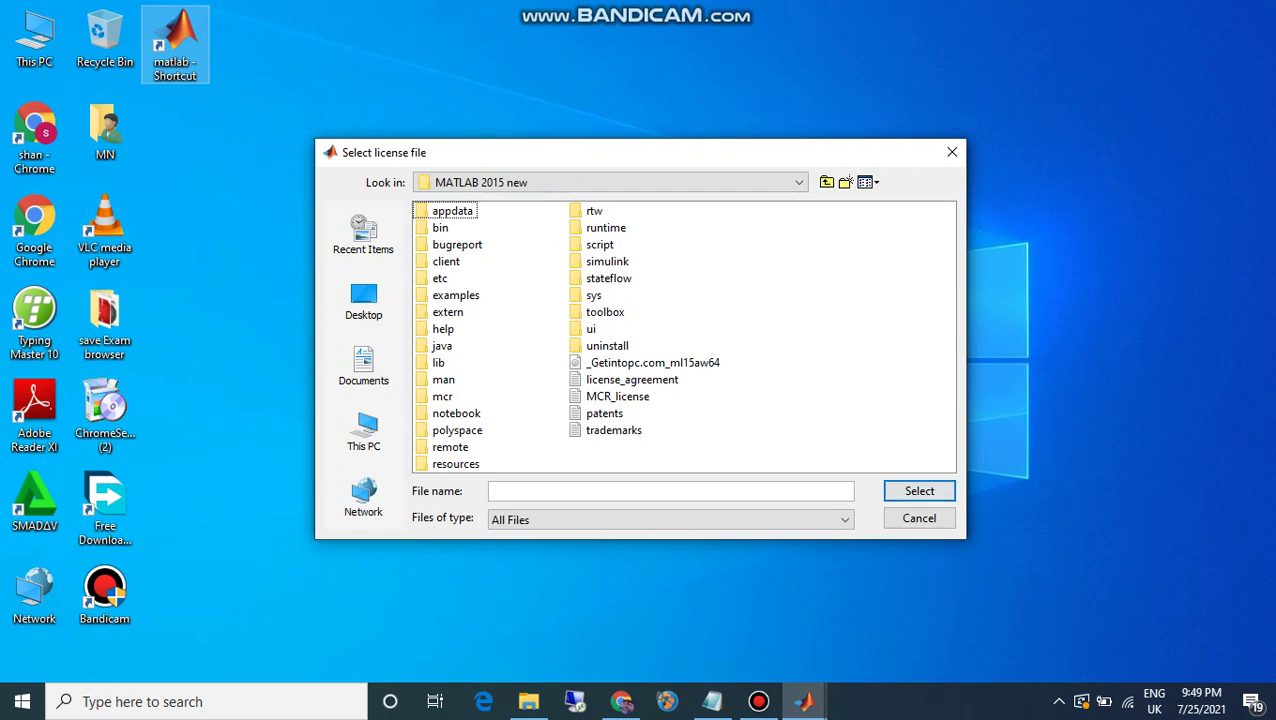
double_click(440, 228)
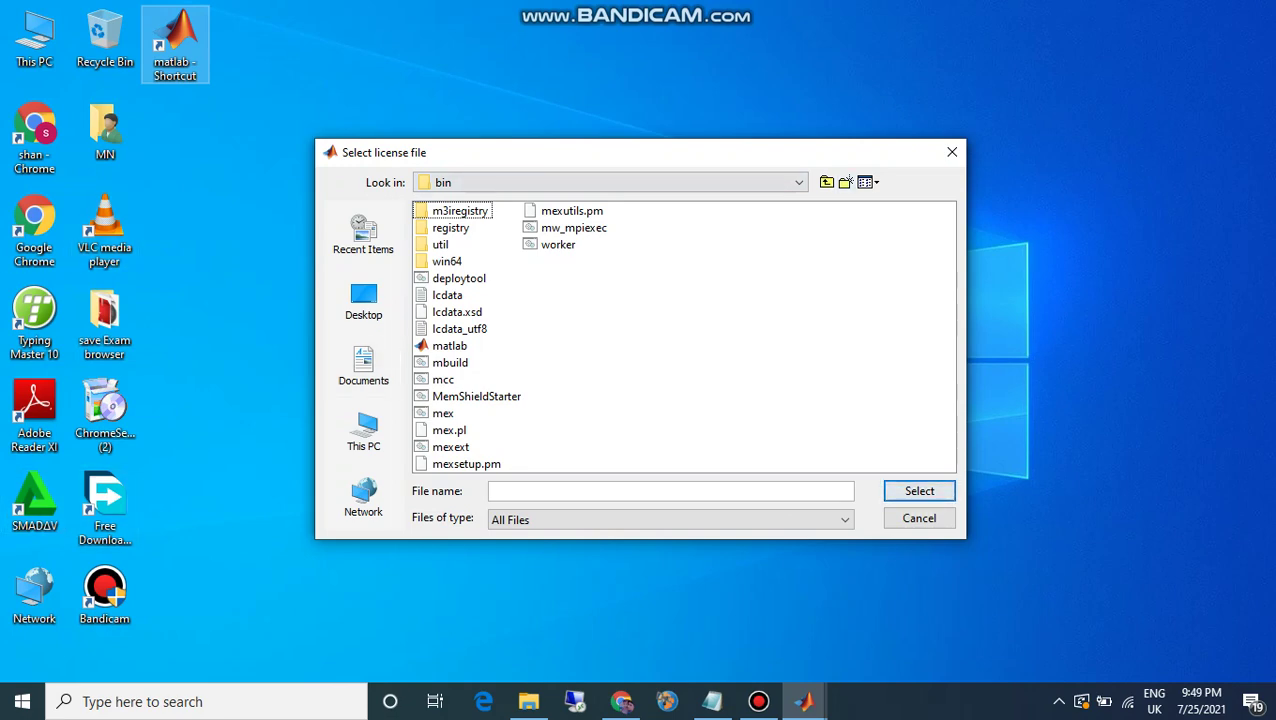
Step: Locate lic_standalone.dat in the crack folder on DVD drive G in File Explorer and try to open it
left_click(34, 38)
double_click(34, 38)
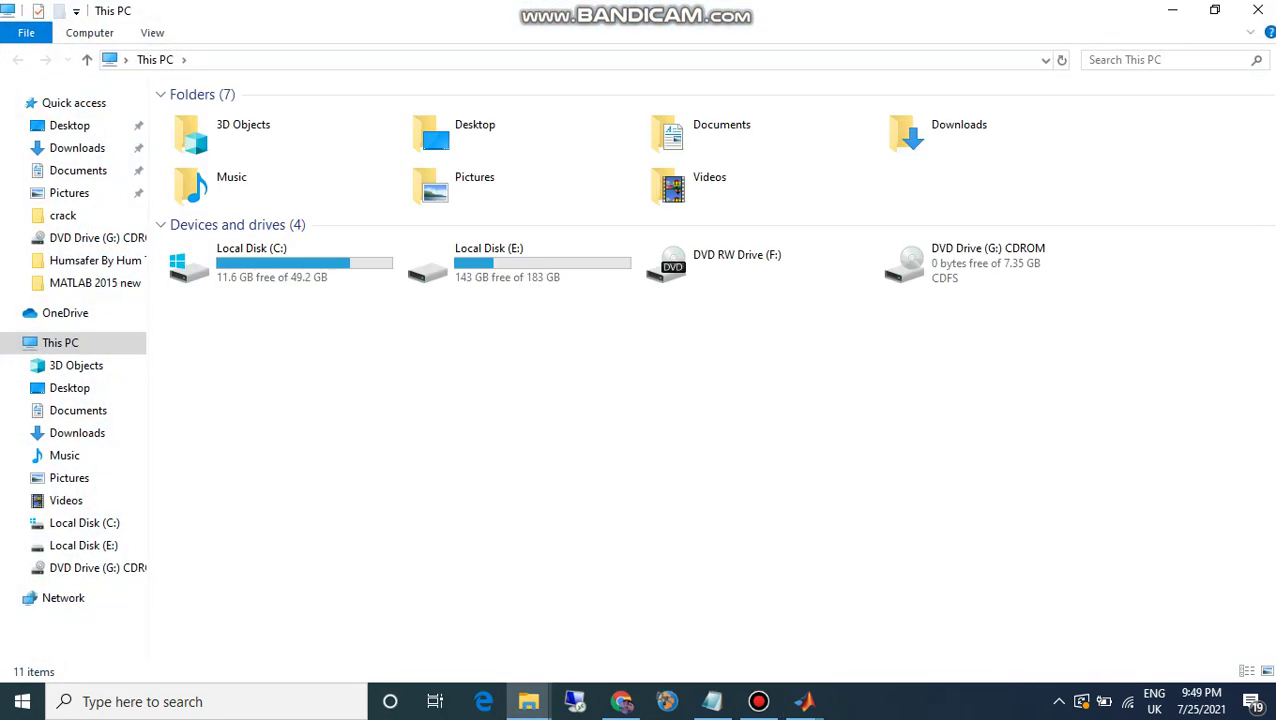
double_click(960, 262)
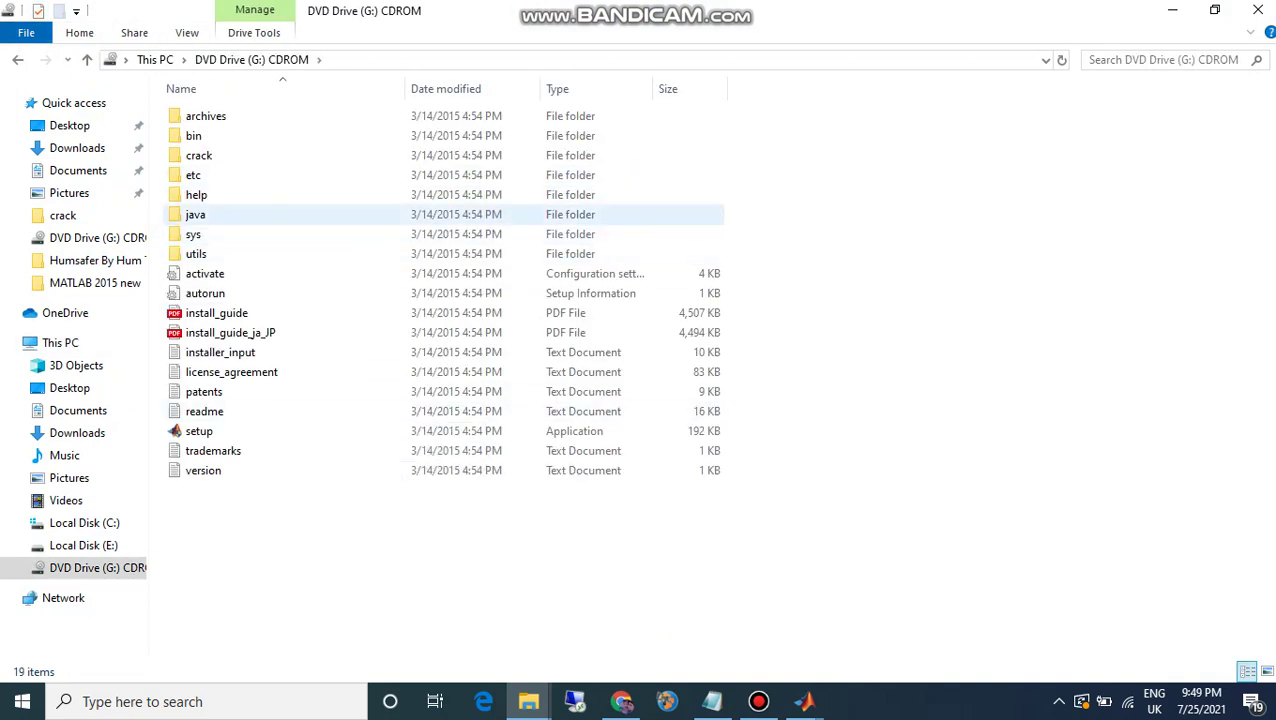
double_click(199, 155)
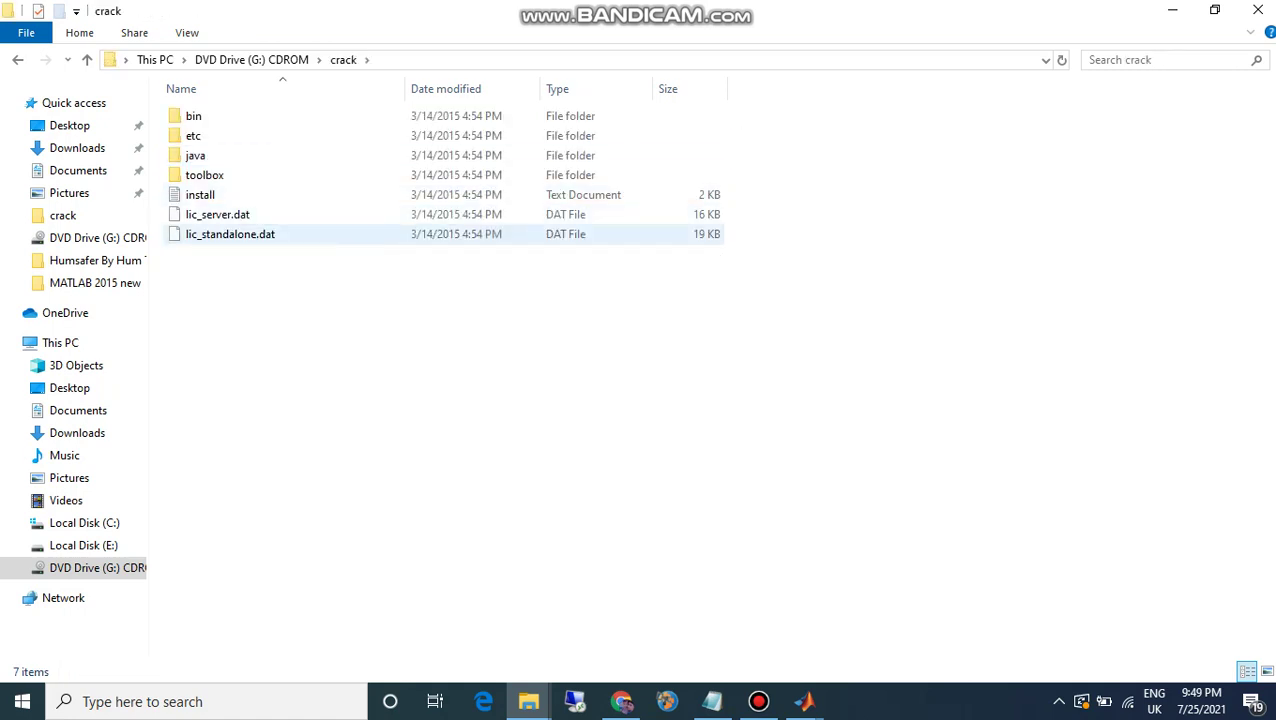
left_click(229, 234)
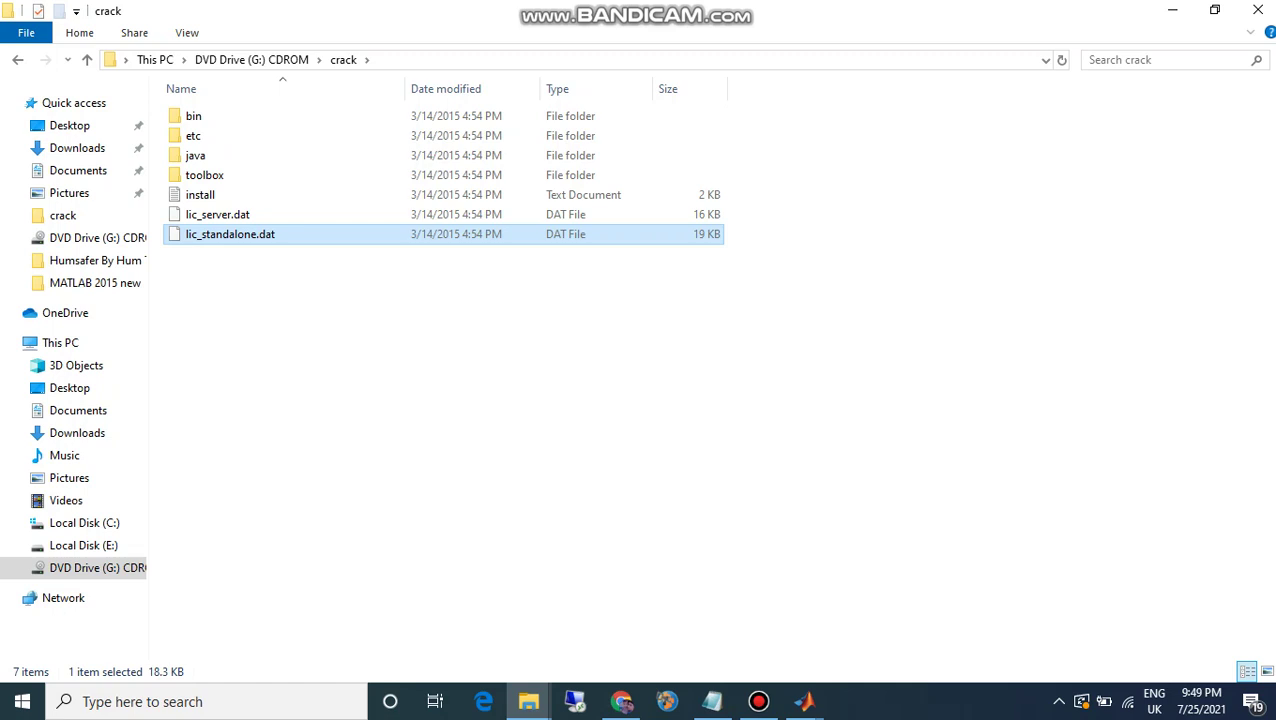
double_click(229, 234)
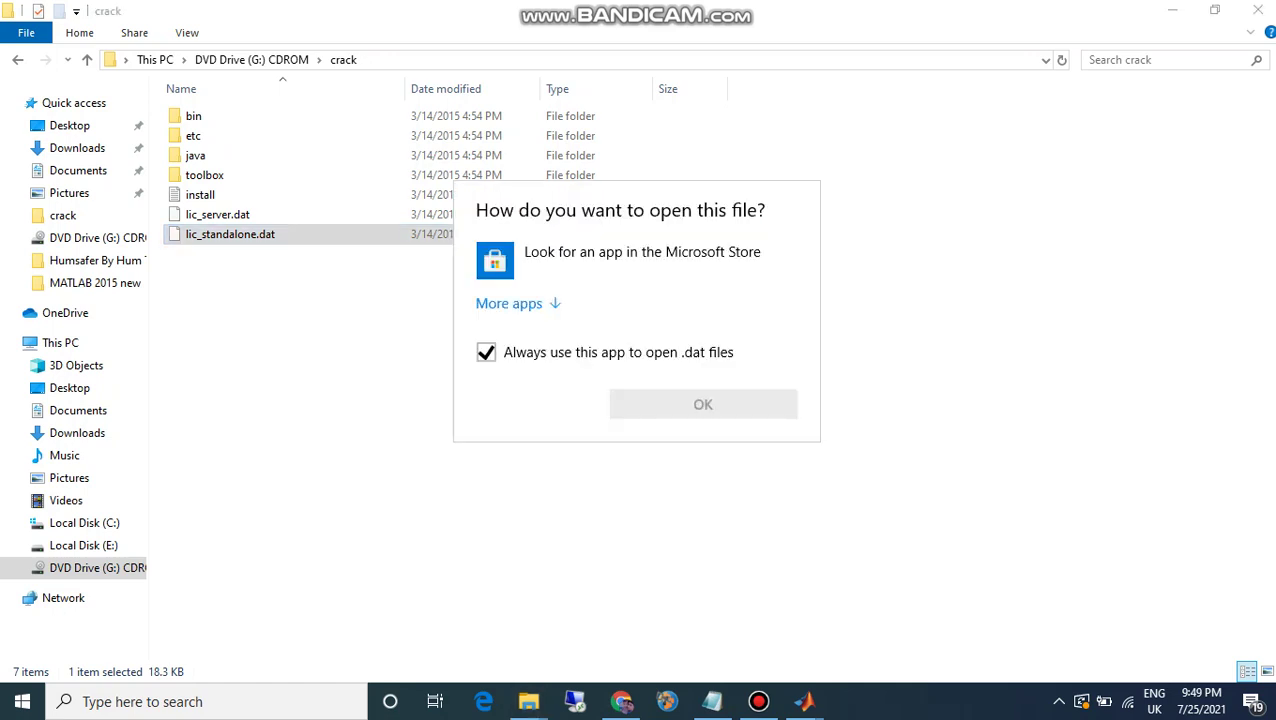
key("Escape")
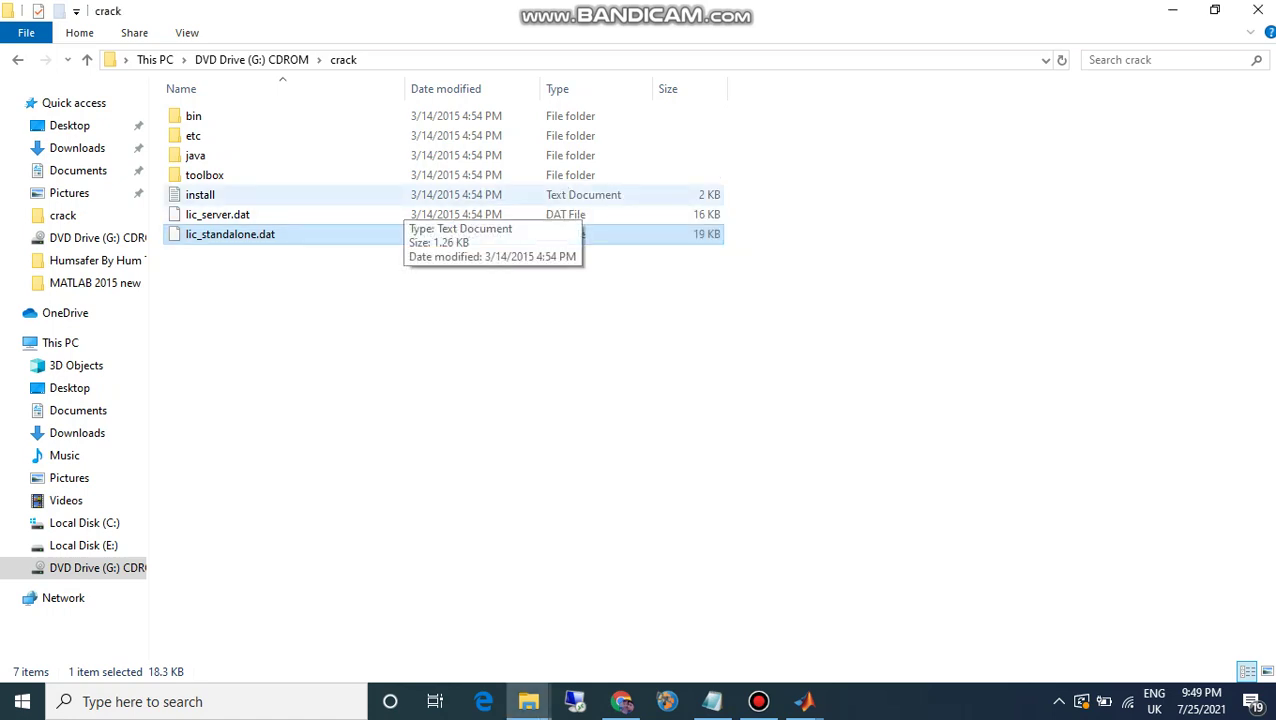
Step: Copy the crack folder from DVD drive G into MATLAB 2015 new in the matlab folder on drive E
left_click(18, 60)
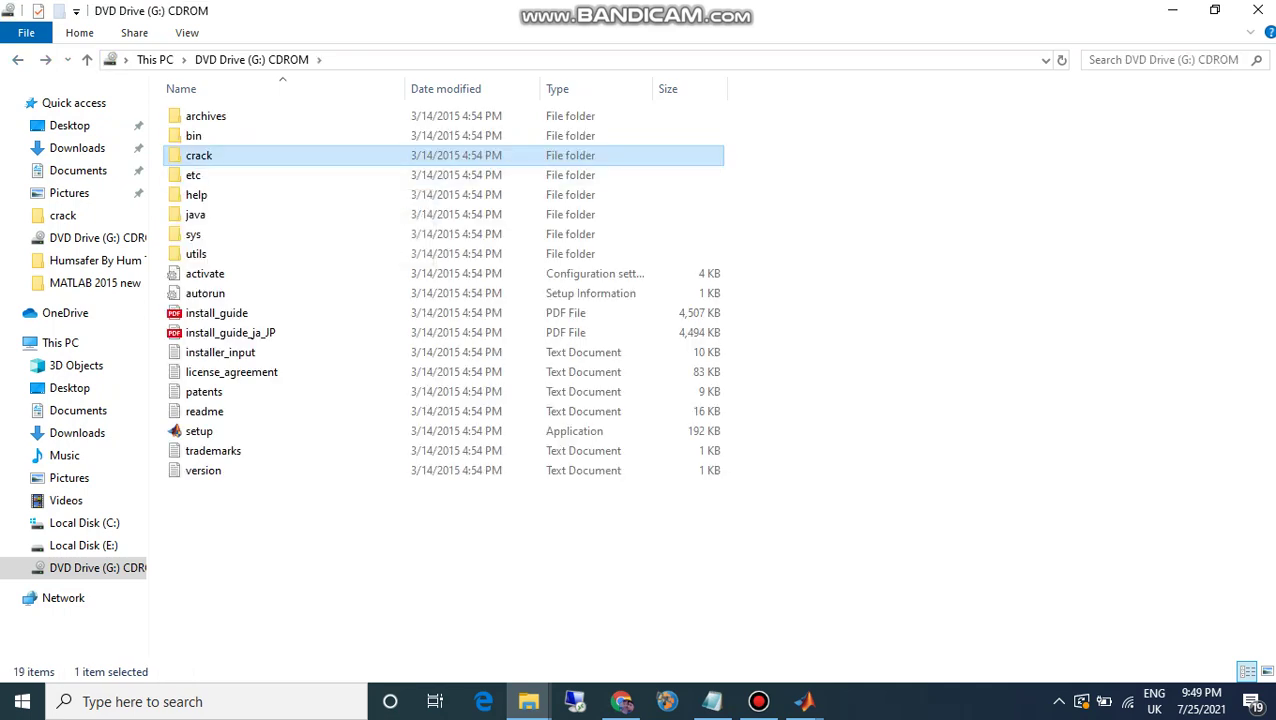
right_click(254, 156)
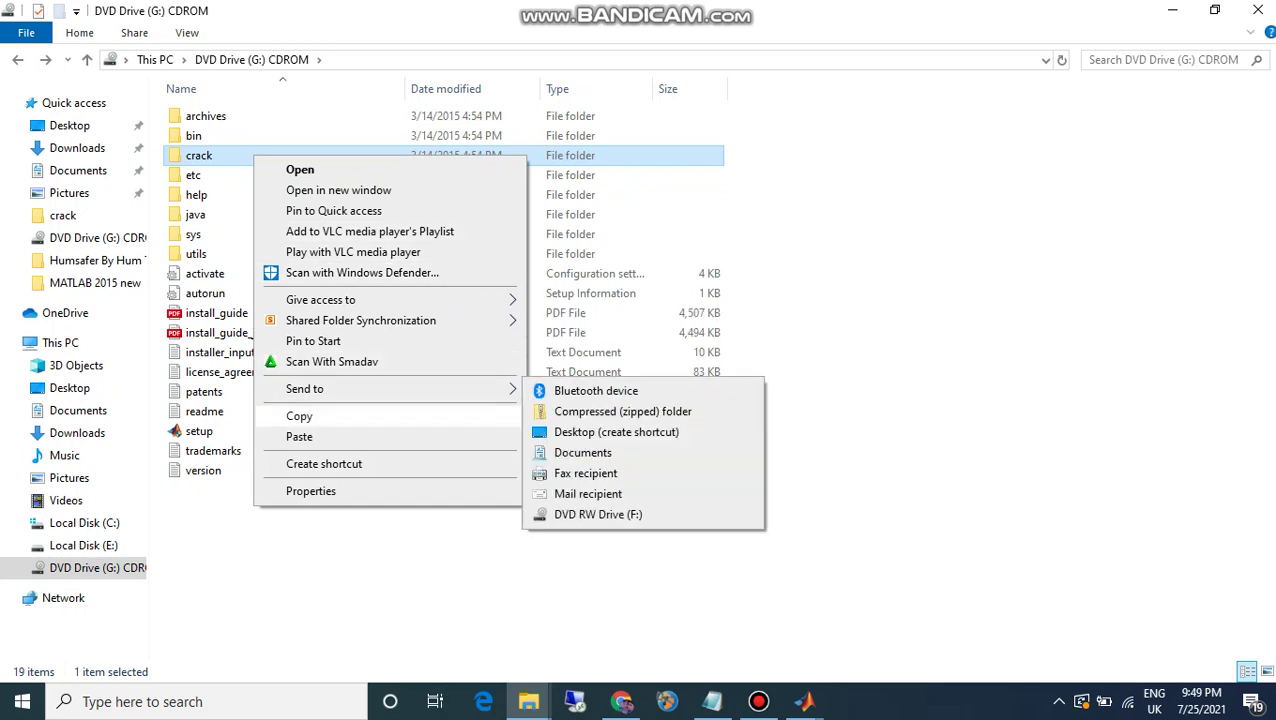
left_click(300, 416)
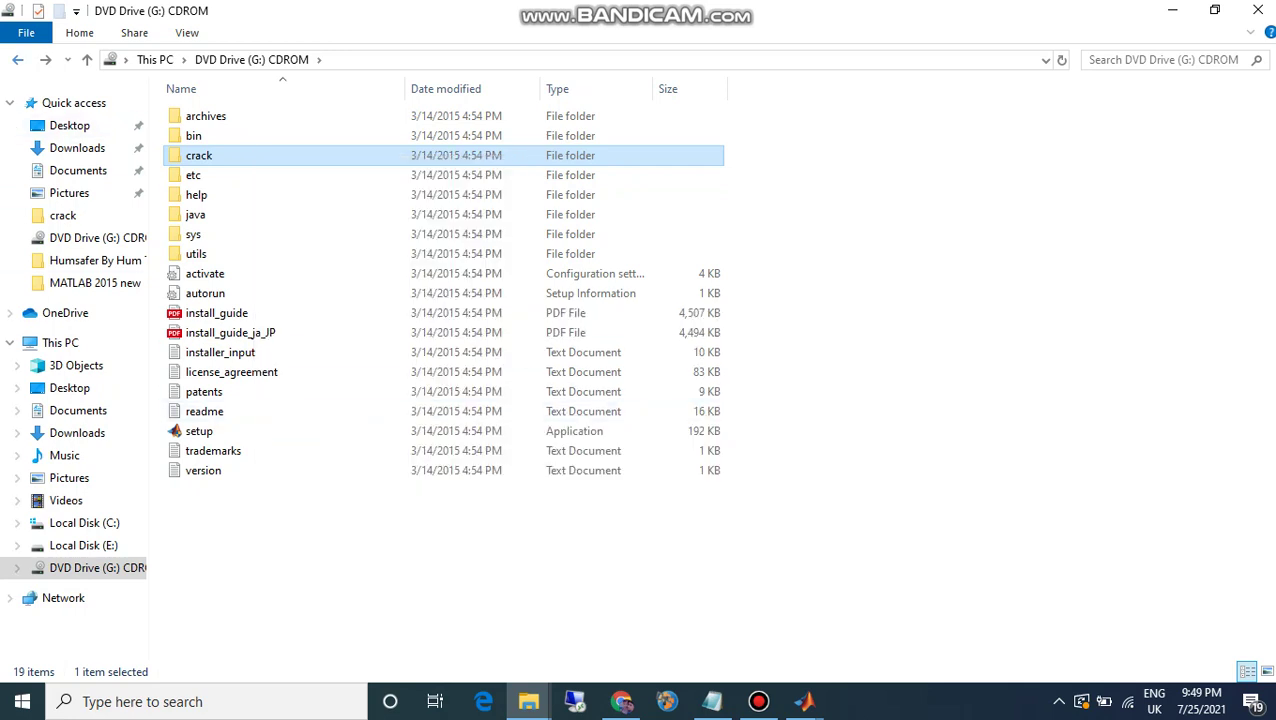
key("alt+Left")
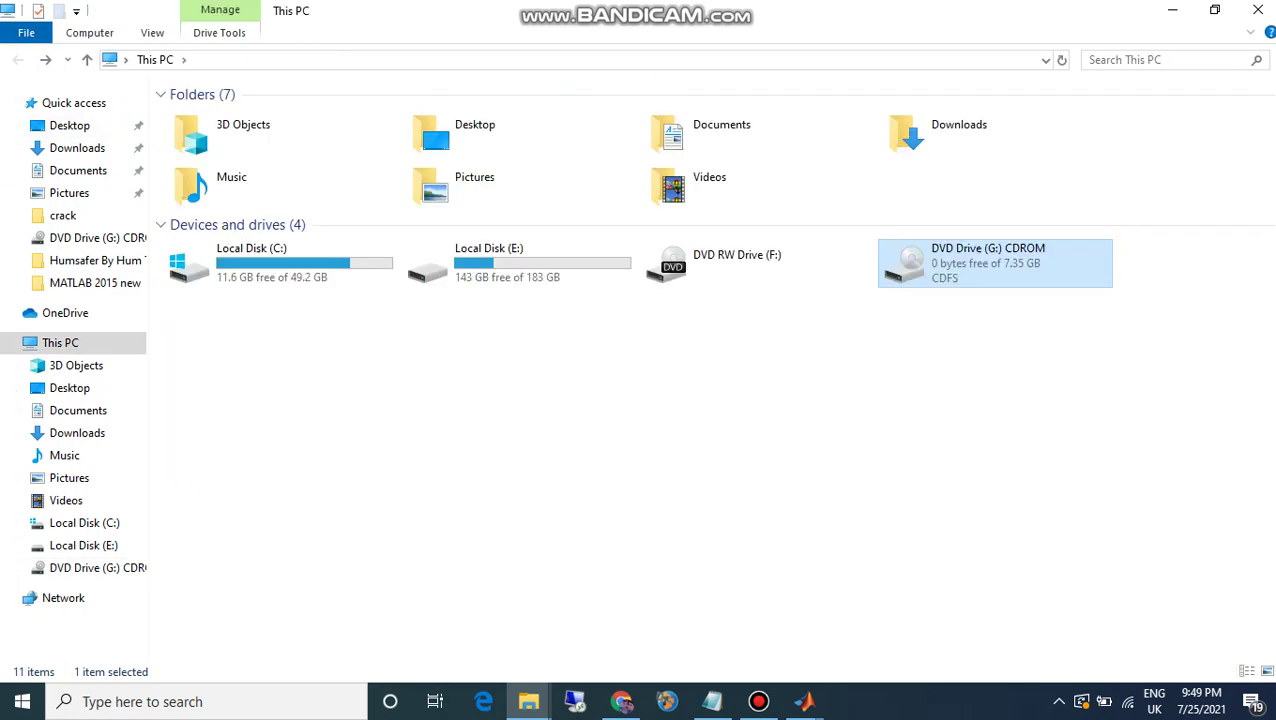
double_click(470, 262)
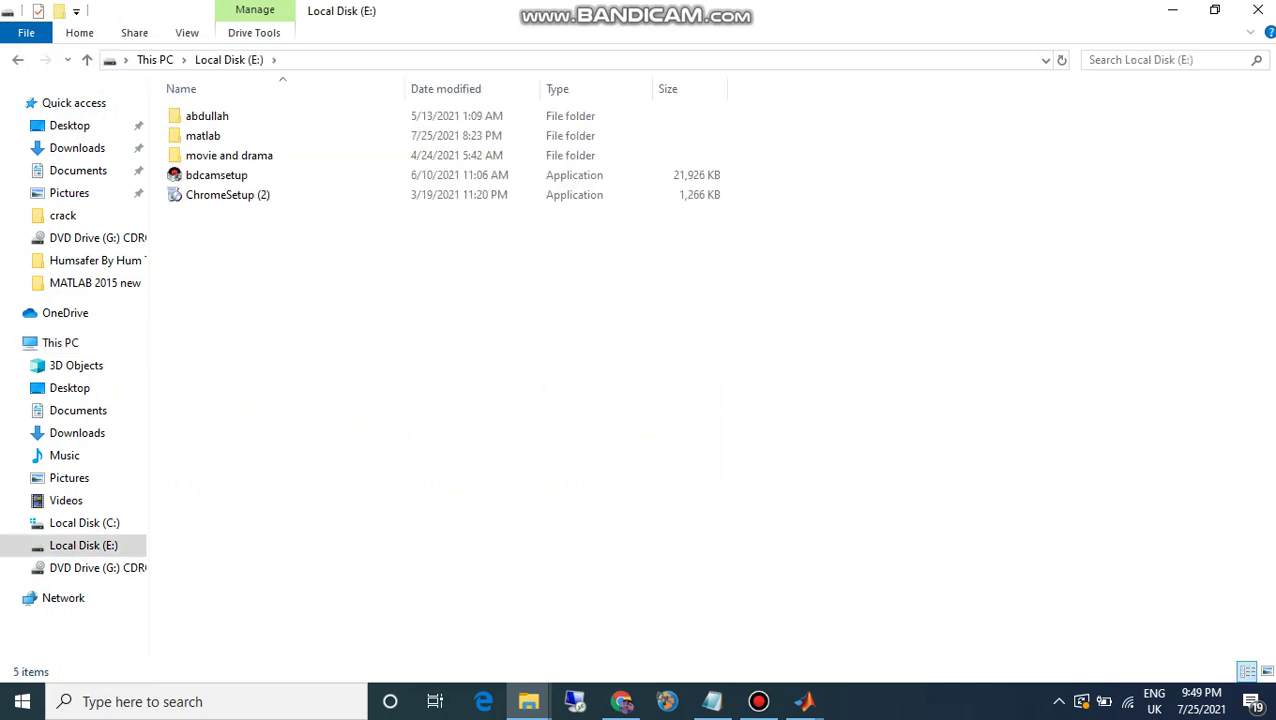
double_click(202, 135)
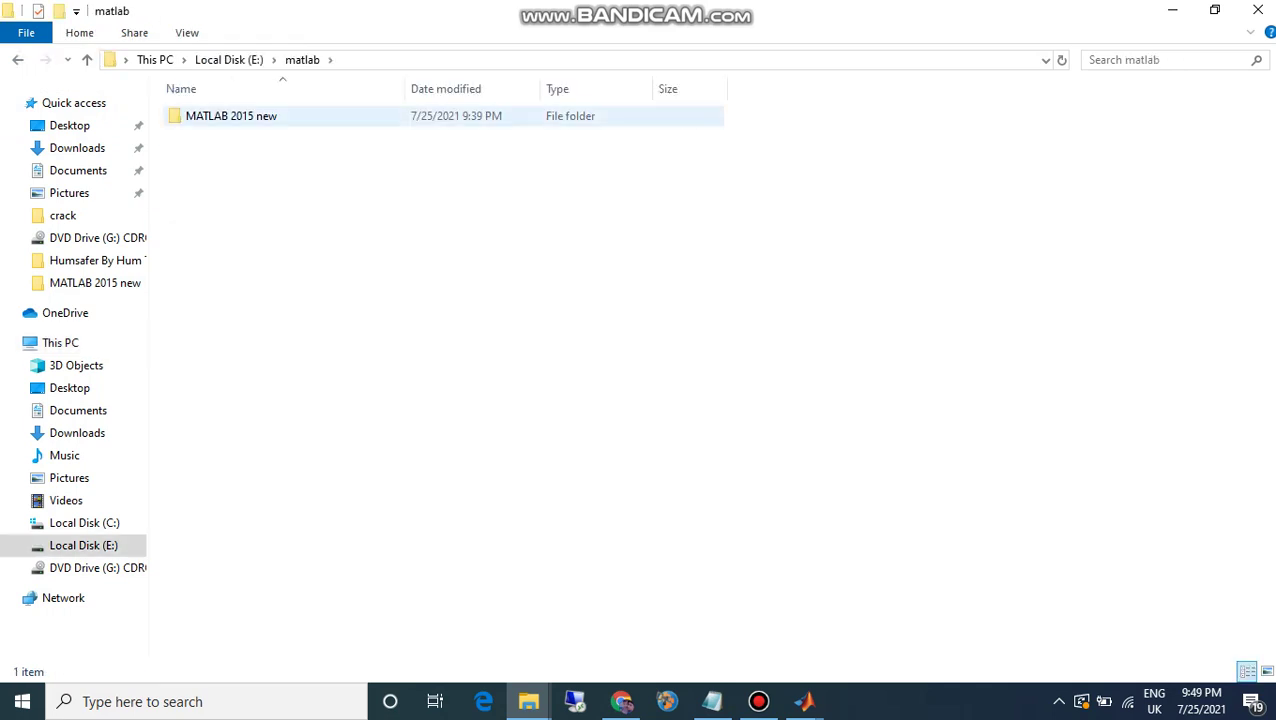
double_click(225, 115)
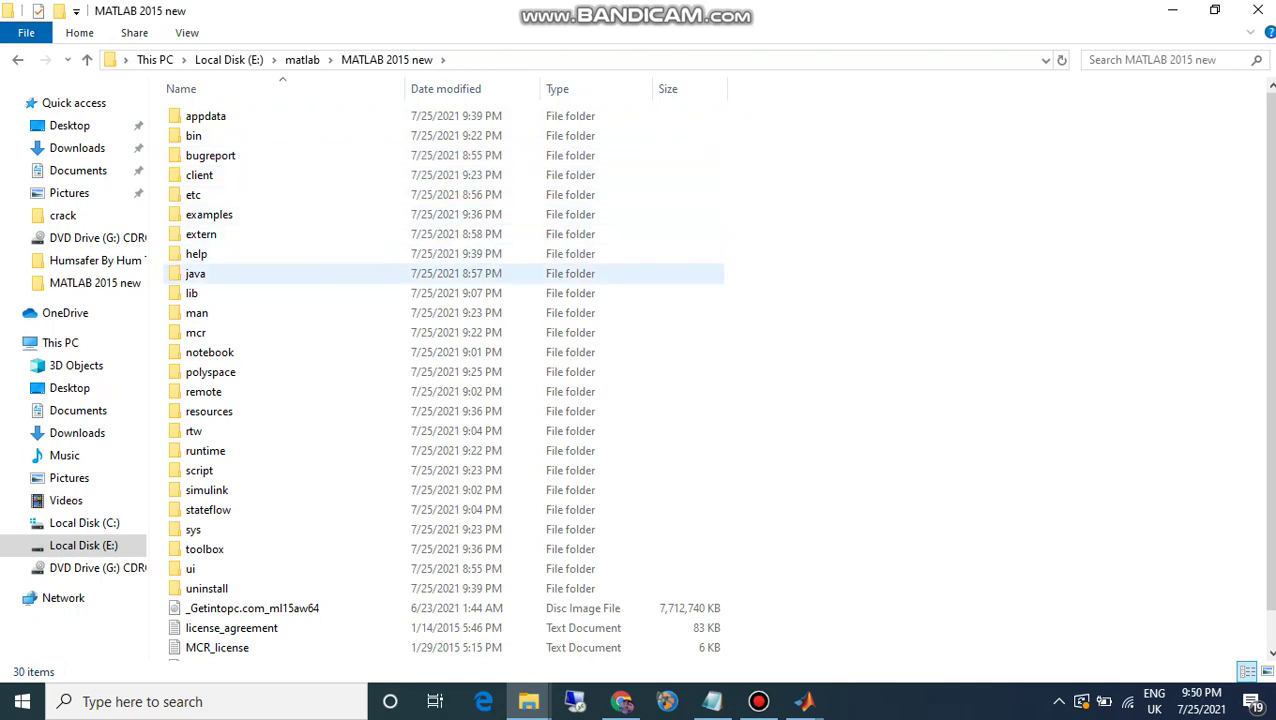
right_click(684, 266)
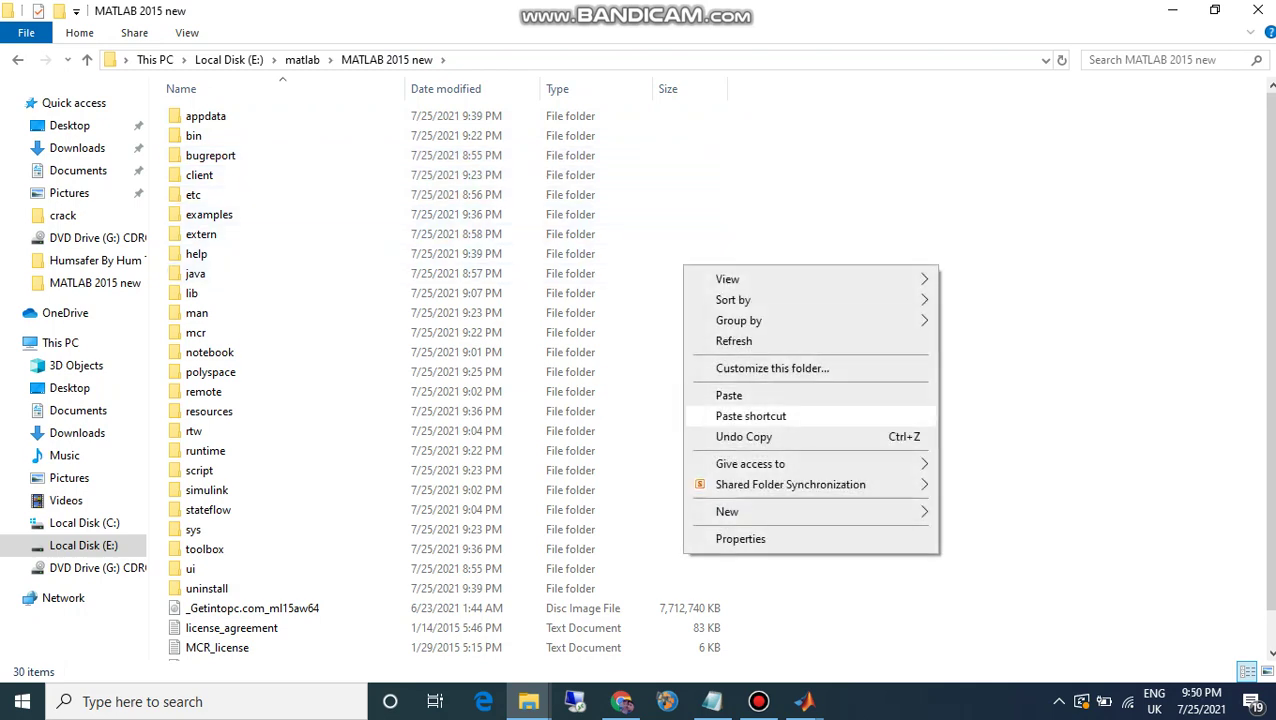
left_click(729, 396)
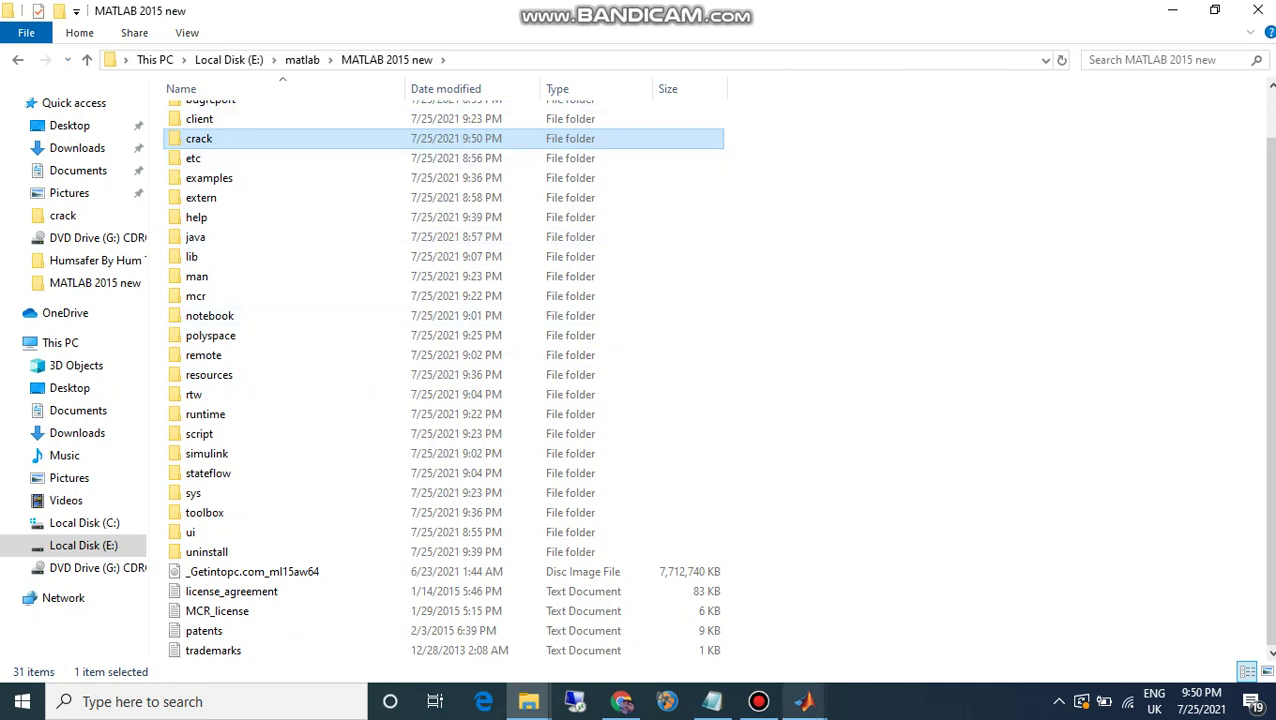
Step: Return to the license file selection for offline activation and browse to MATLAB 2015 new in the matlab folder on drive E
left_click(804, 702)
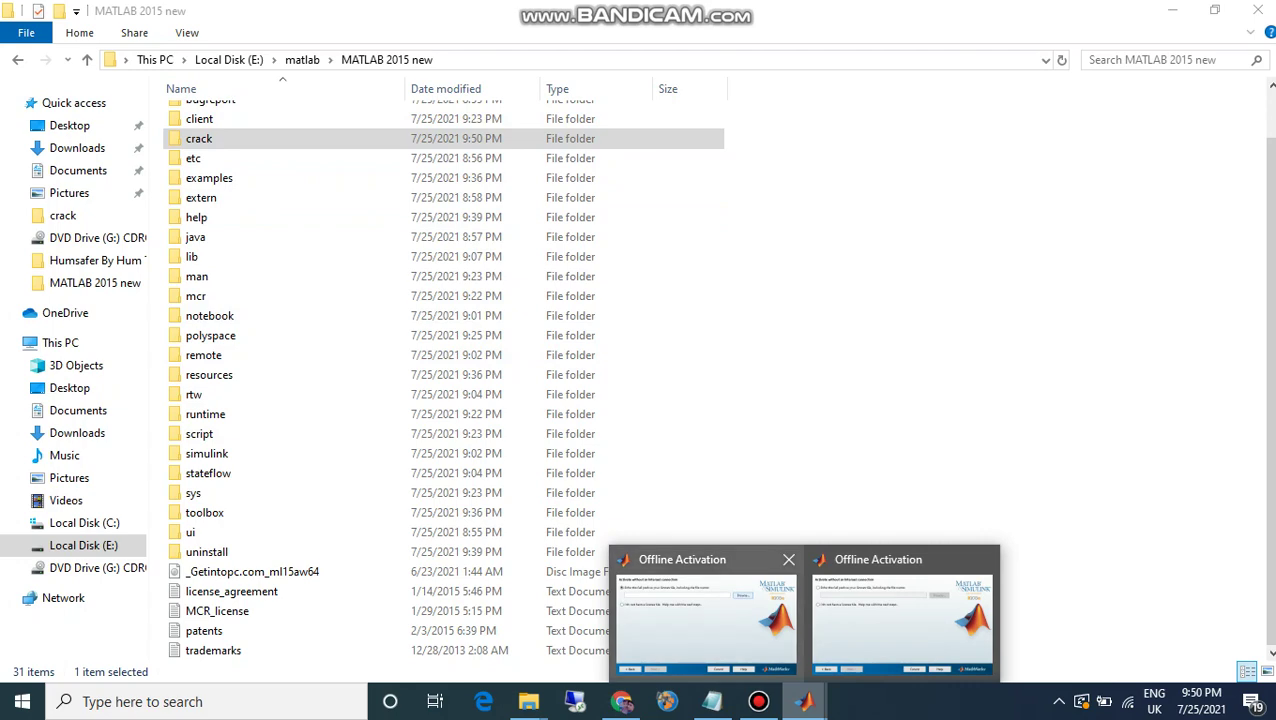
mouse_move(706, 620)
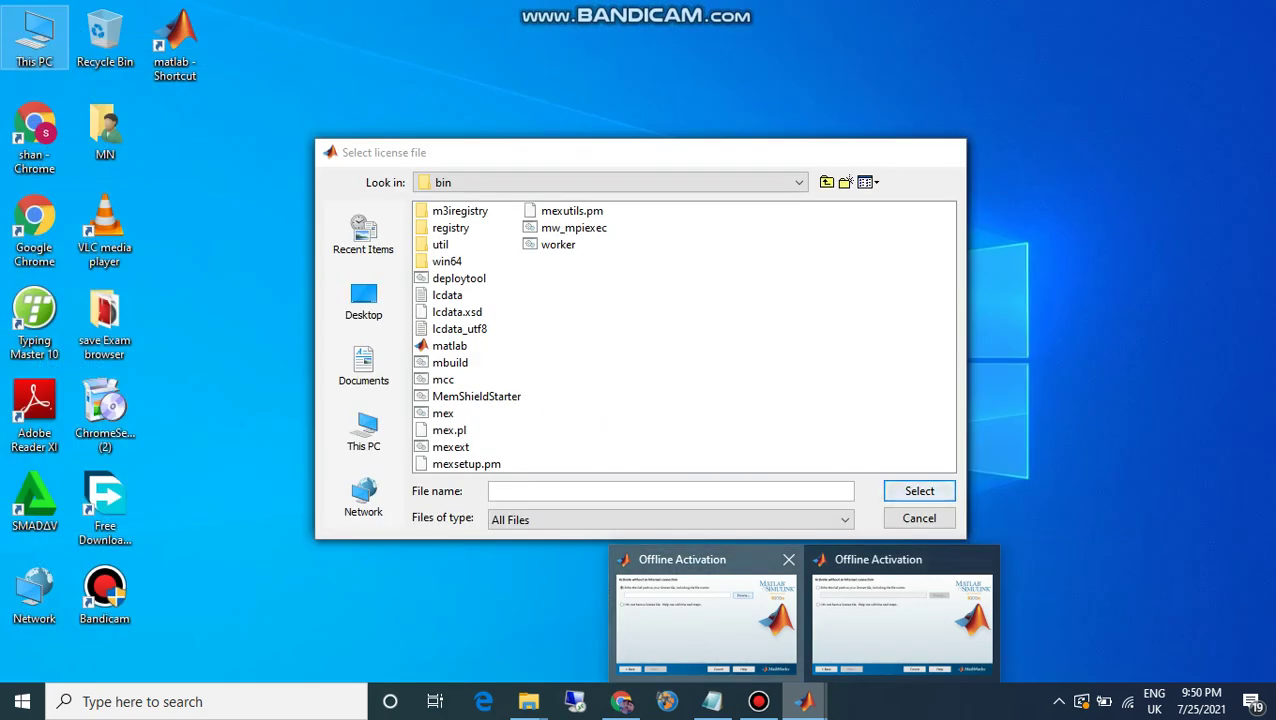
left_click(706, 615)
left_click(363, 430)
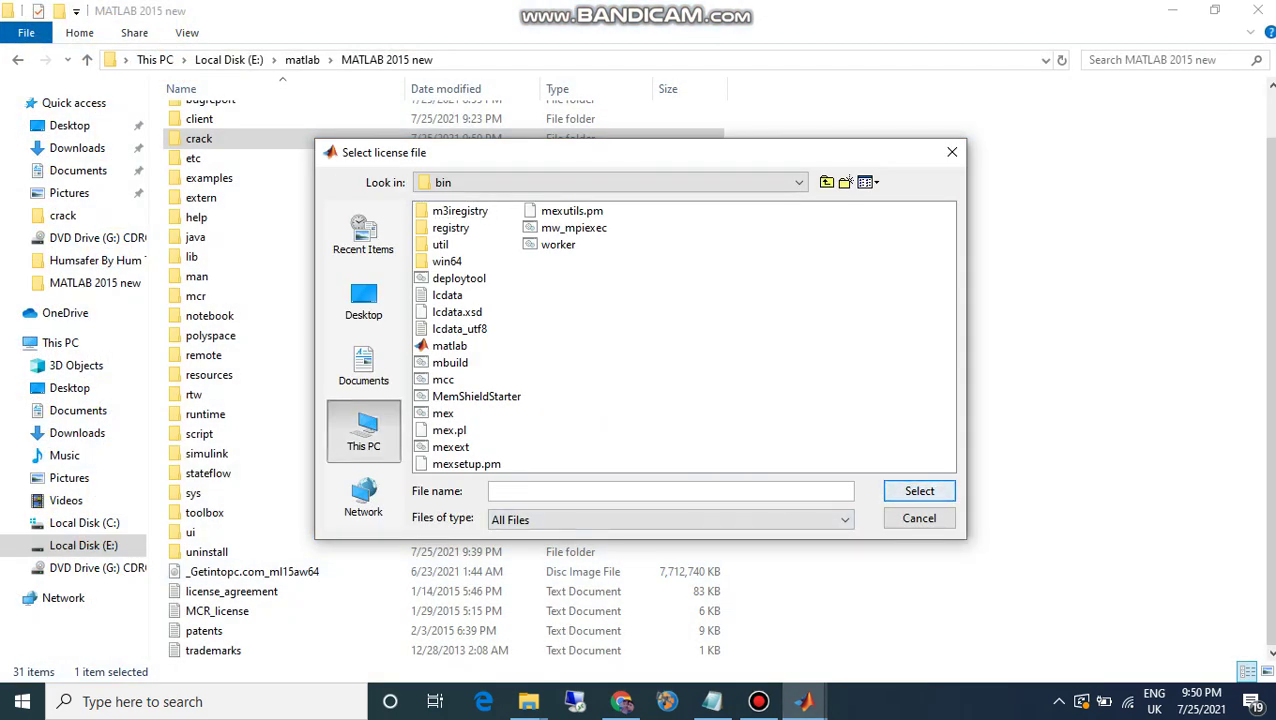
double_click(466, 346)
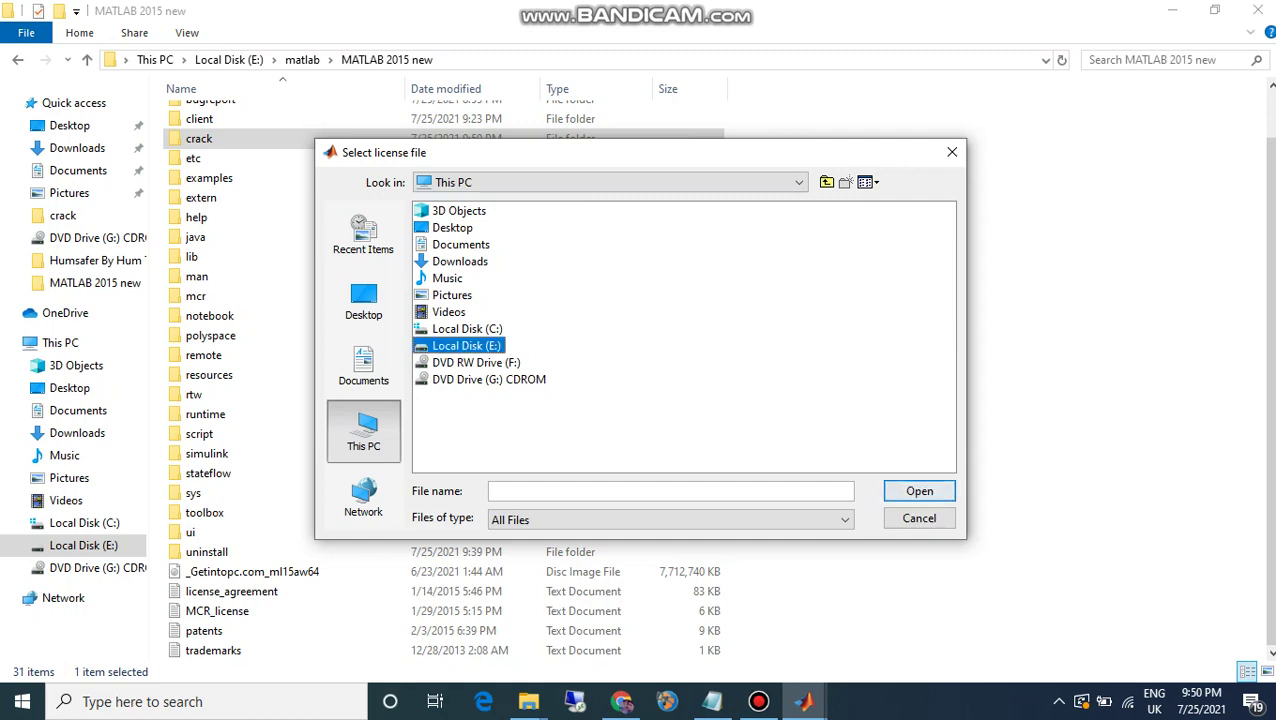
left_click(450, 228)
double_click(450, 227)
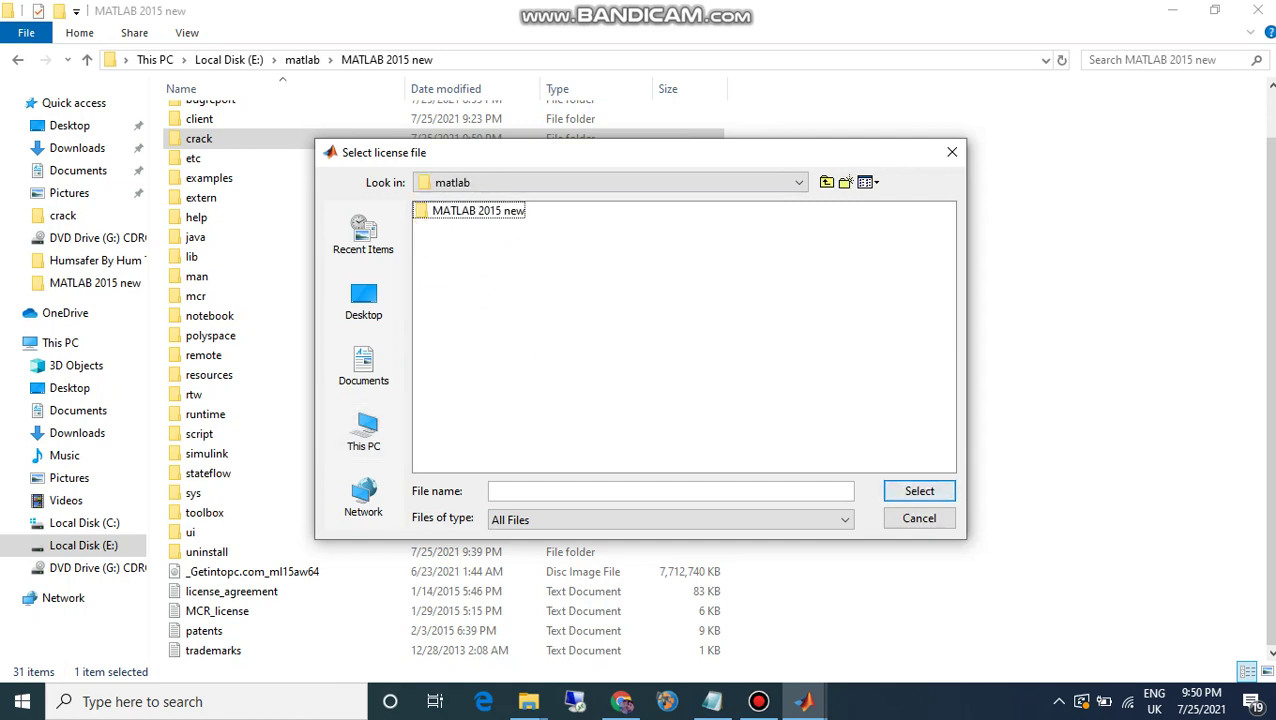
double_click(470, 211)
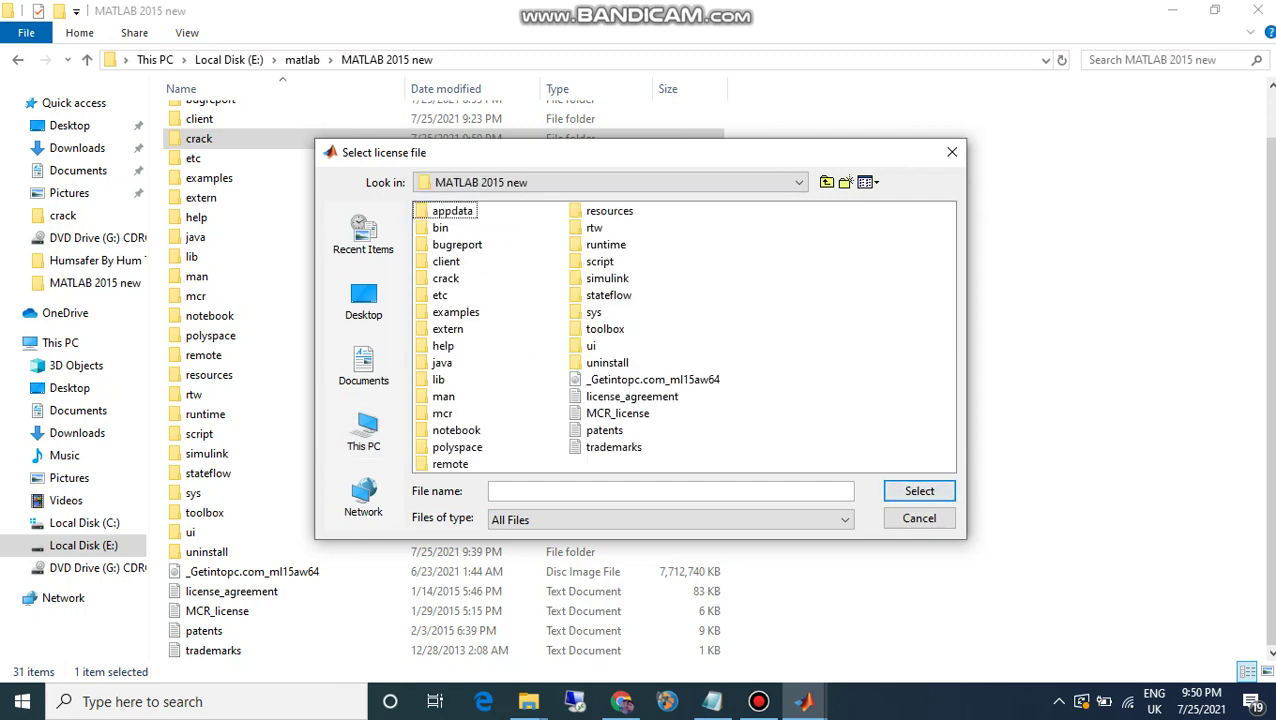
Step: Choose lic_standalone.dat from the crack folder as the license file and finish the offline activation
left_click(446, 278)
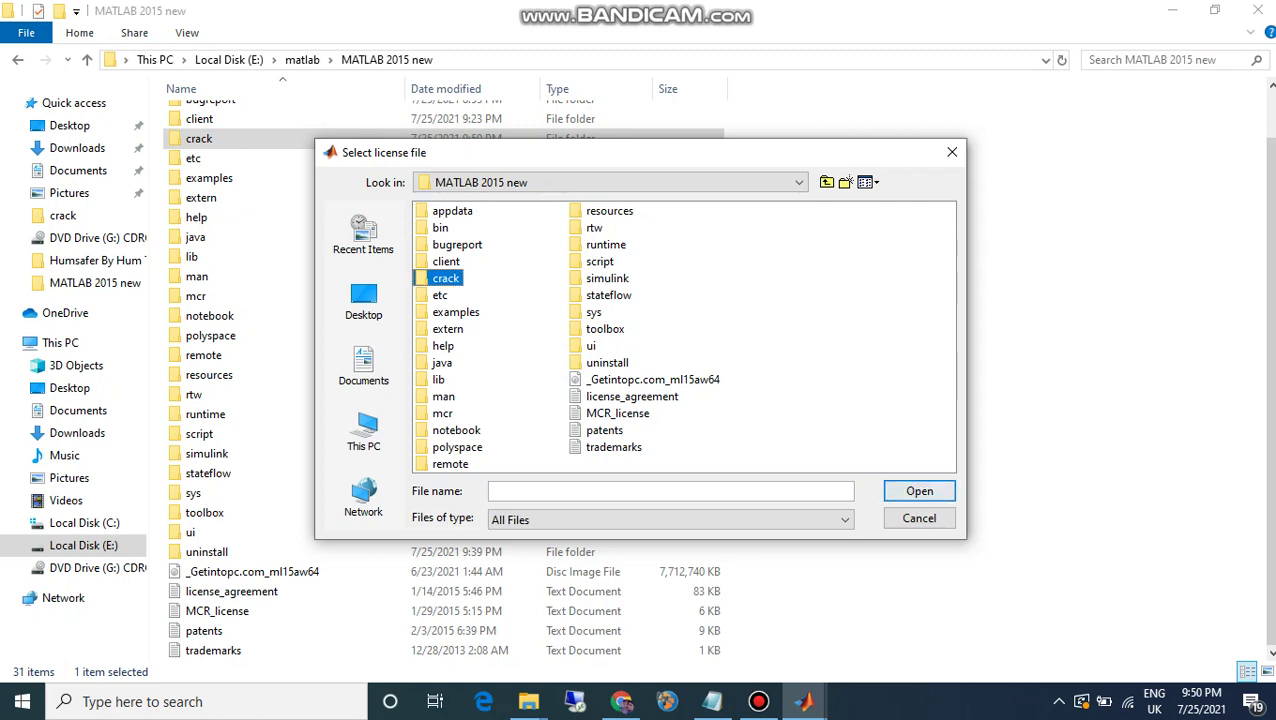
left_click(446, 278)
double_click(426, 278)
left_click(426, 278)
left_click(476, 312)
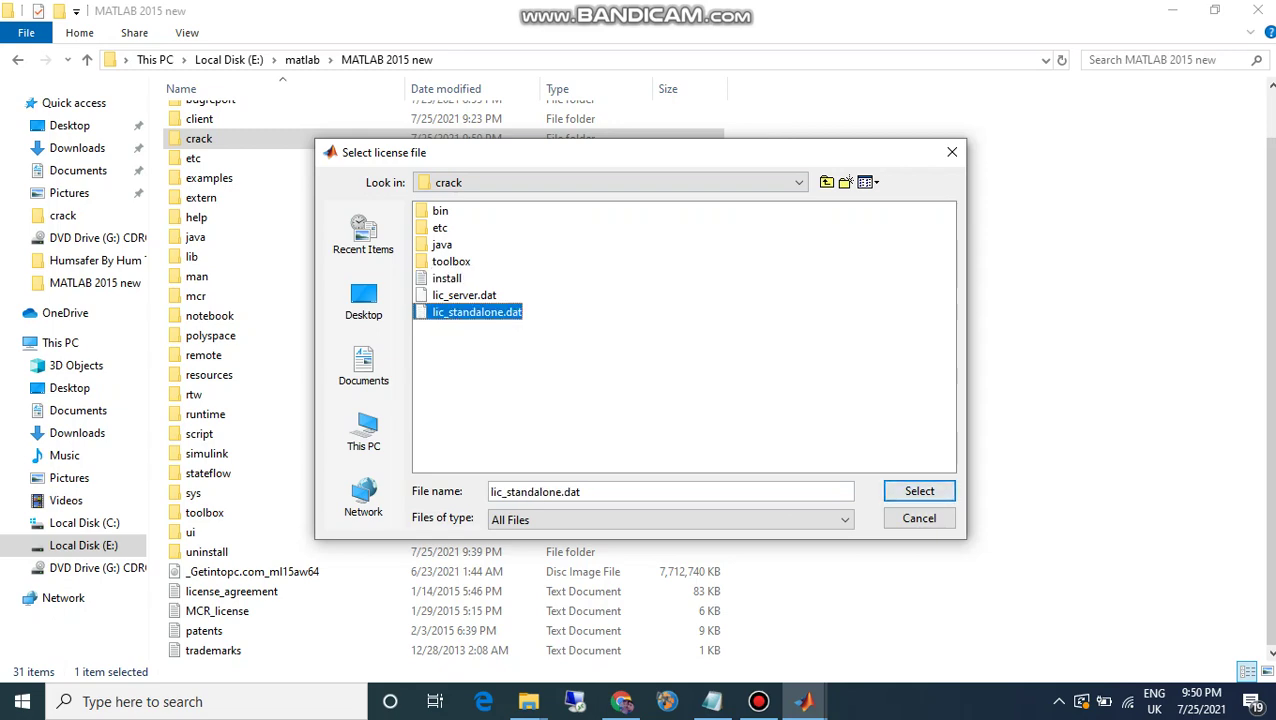
left_click(885, 490)
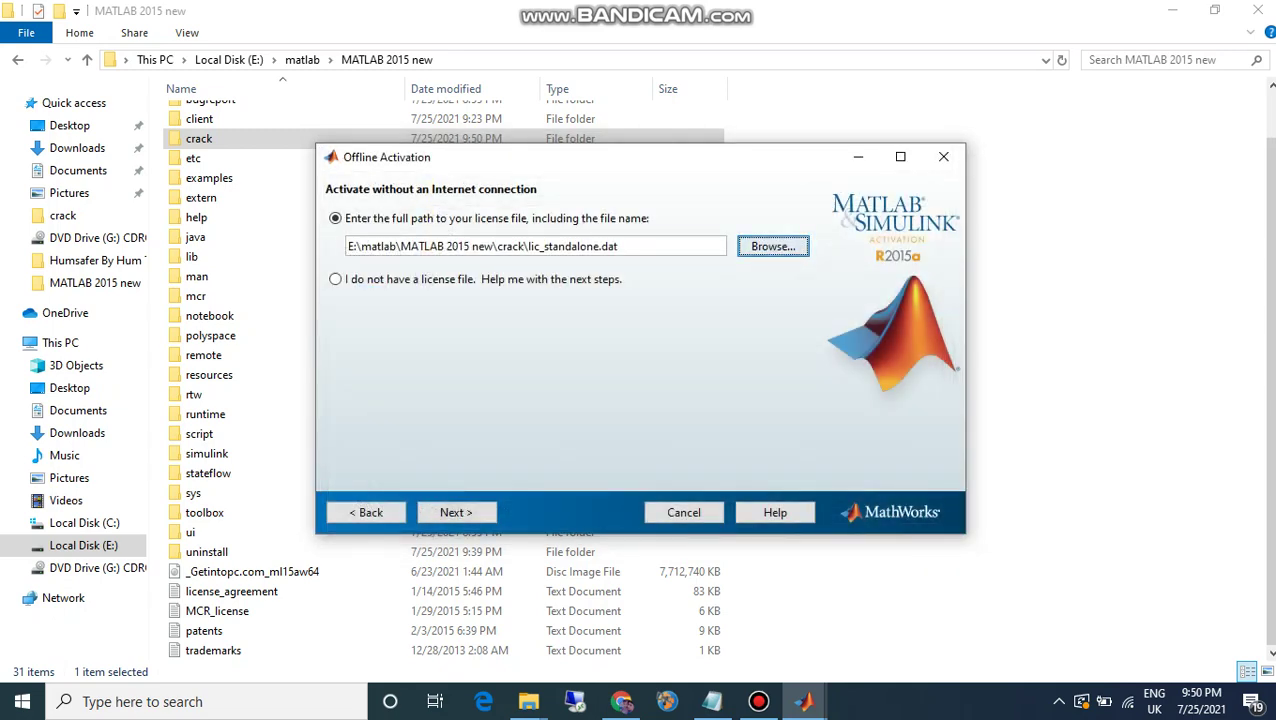
left_click(456, 512)
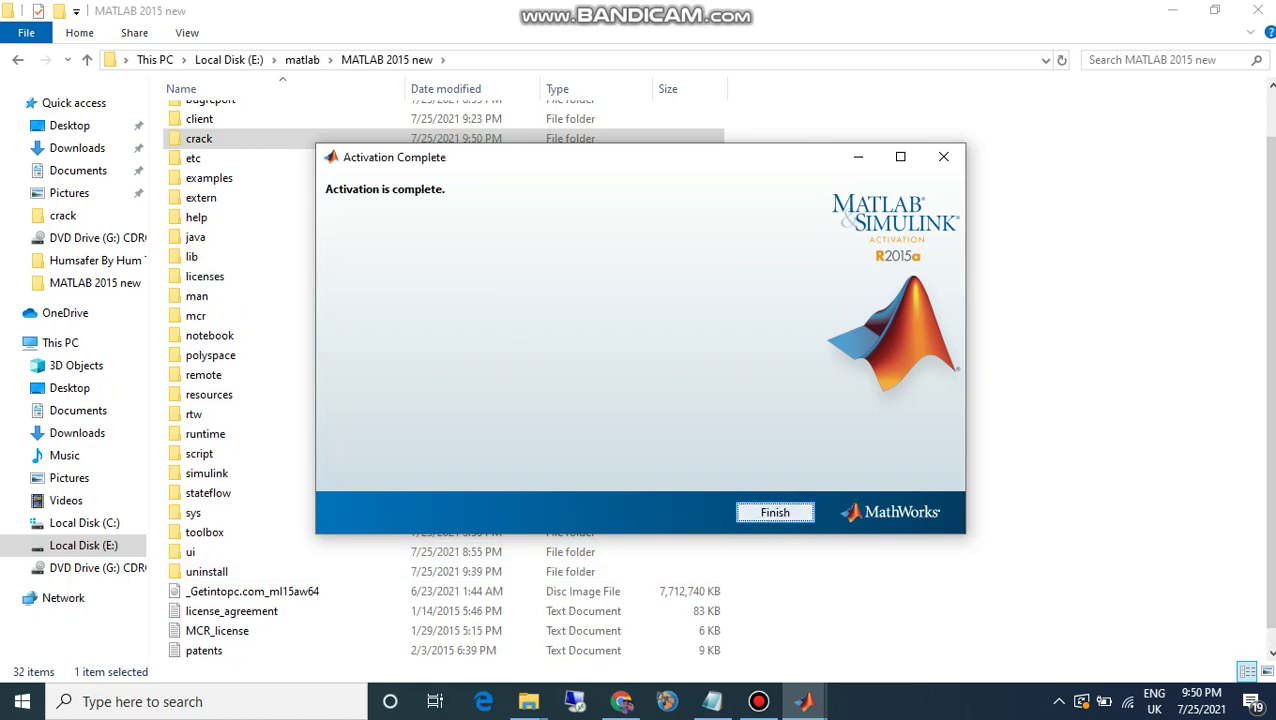
key("Return")
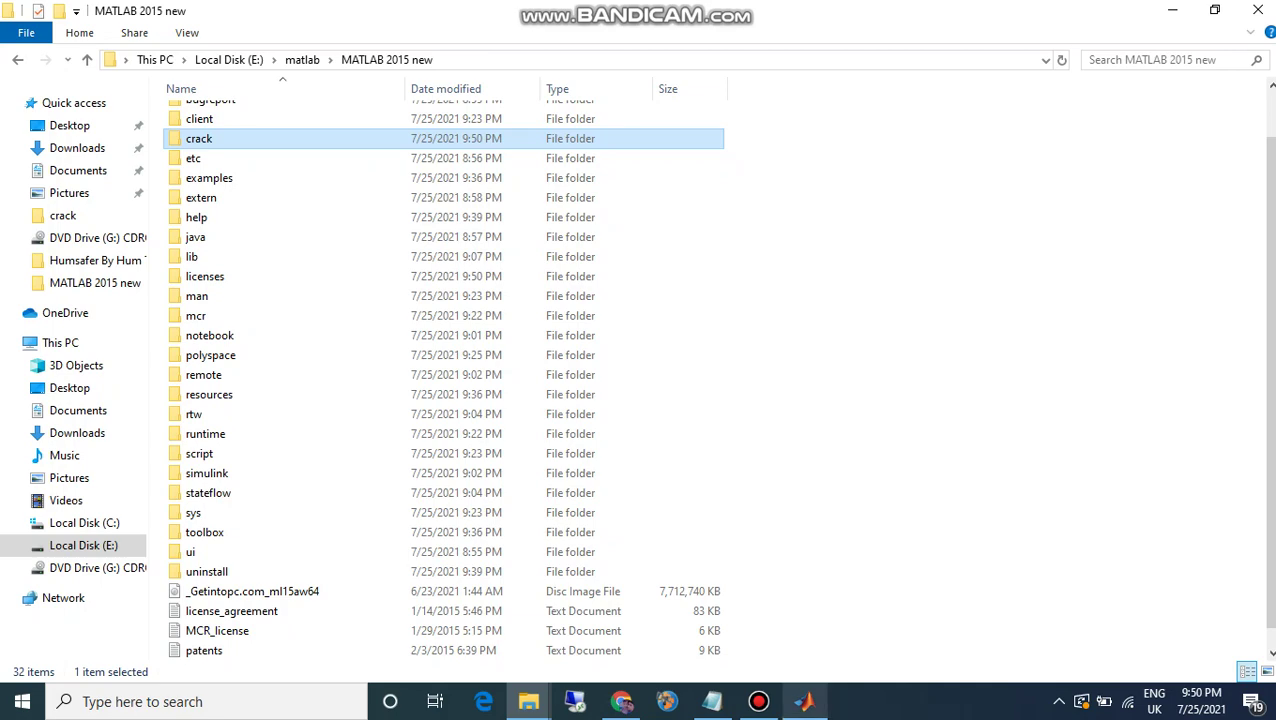
Step: Cancel the remaining Offline Activation window, confirming the cancellation, and close the File Explorer window
mouse_move(804, 701)
mouse_move(804, 622)
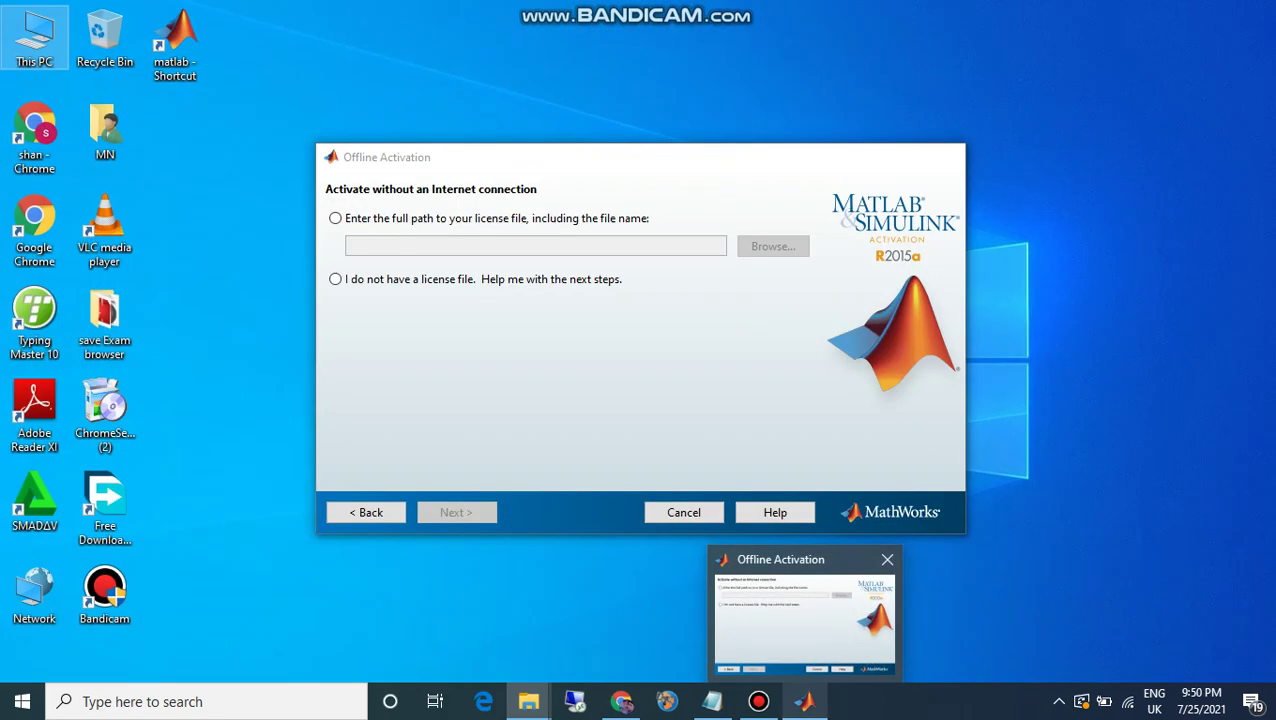
left_click(805, 620)
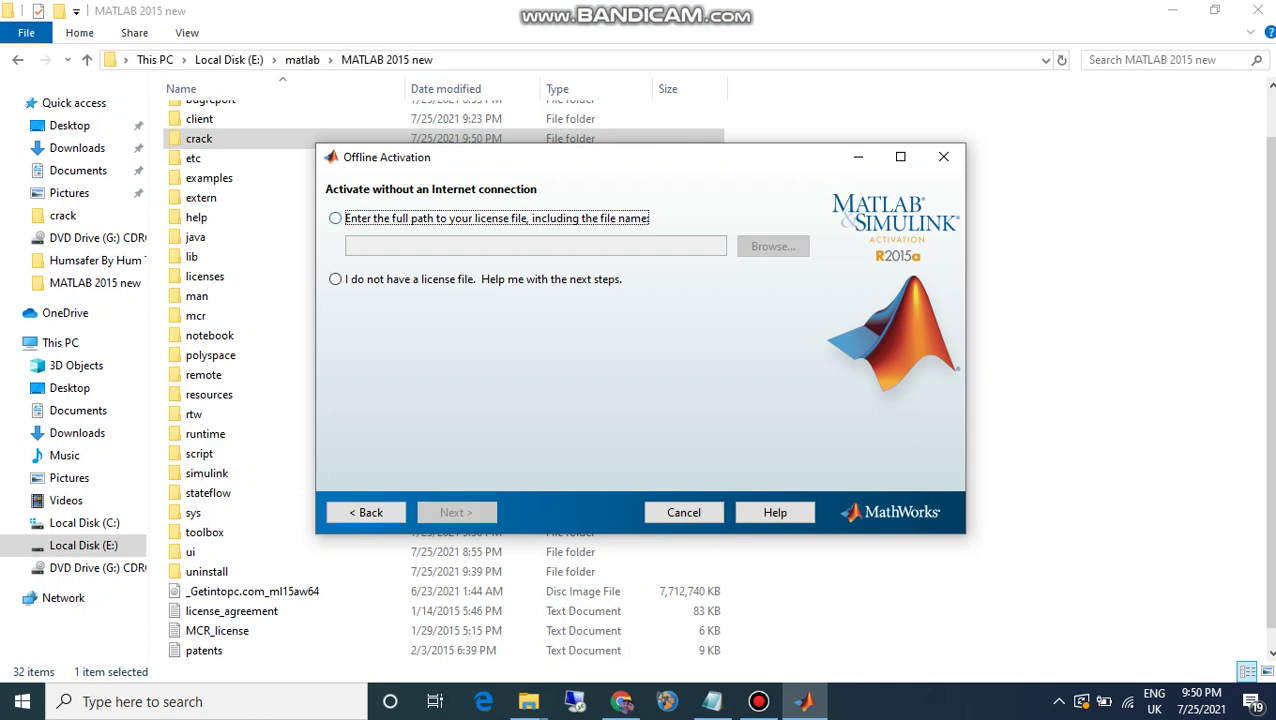
key("space")
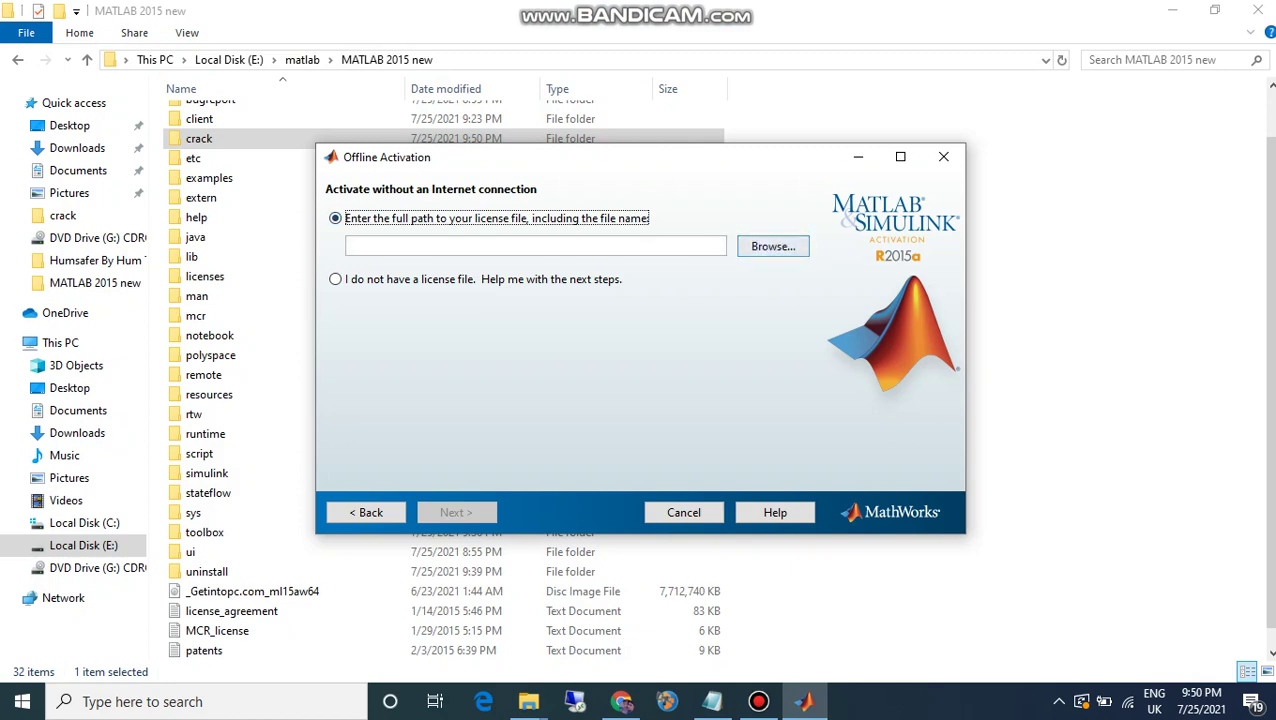
left_click(943, 156)
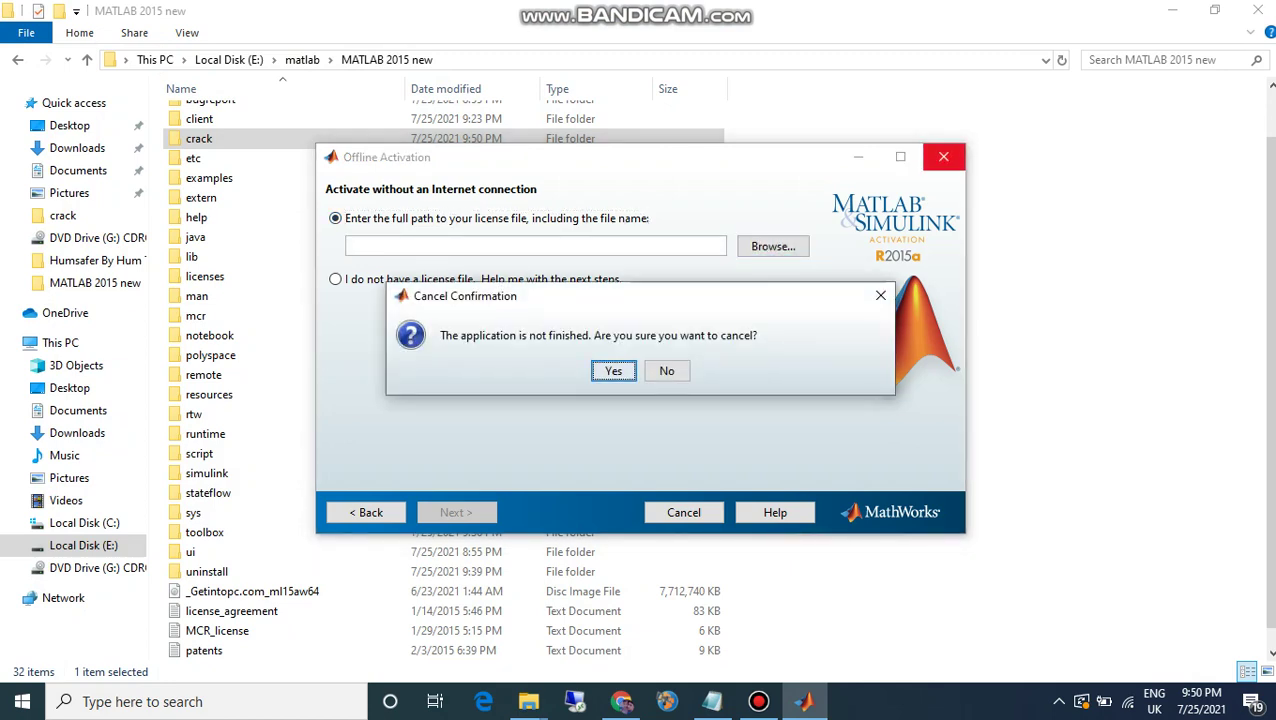
left_click(613, 371)
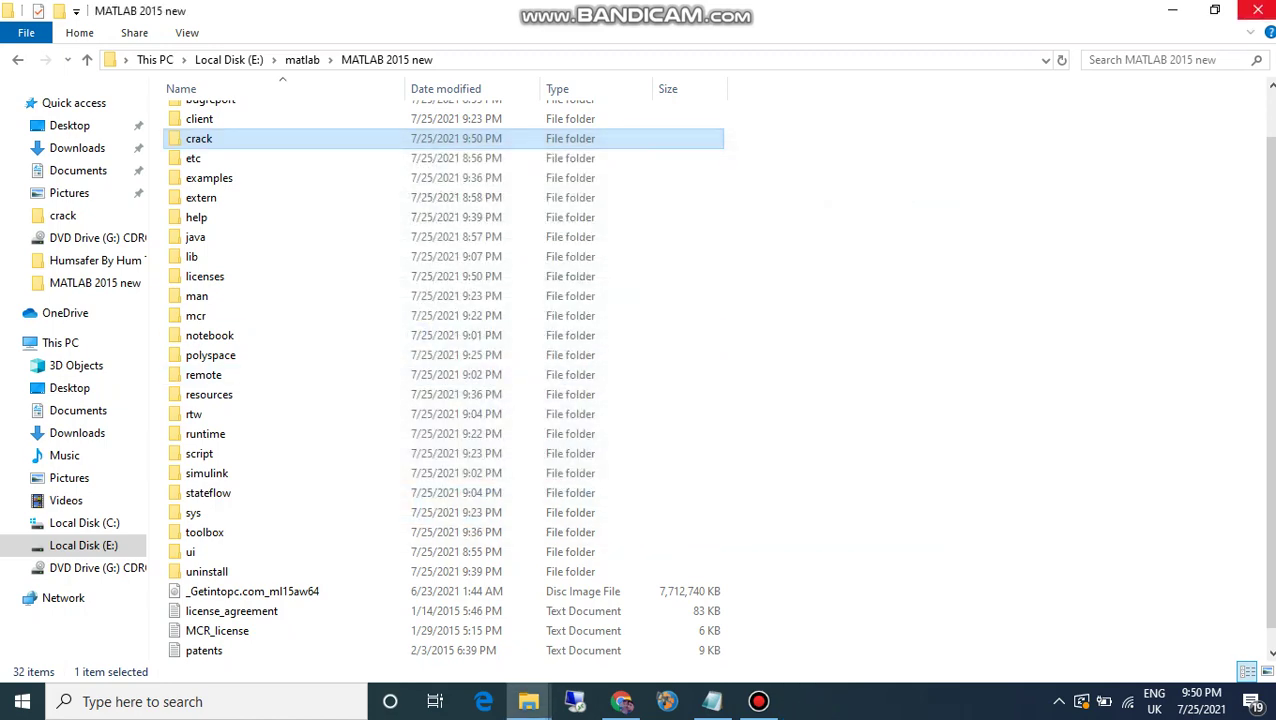
left_click(1257, 10)
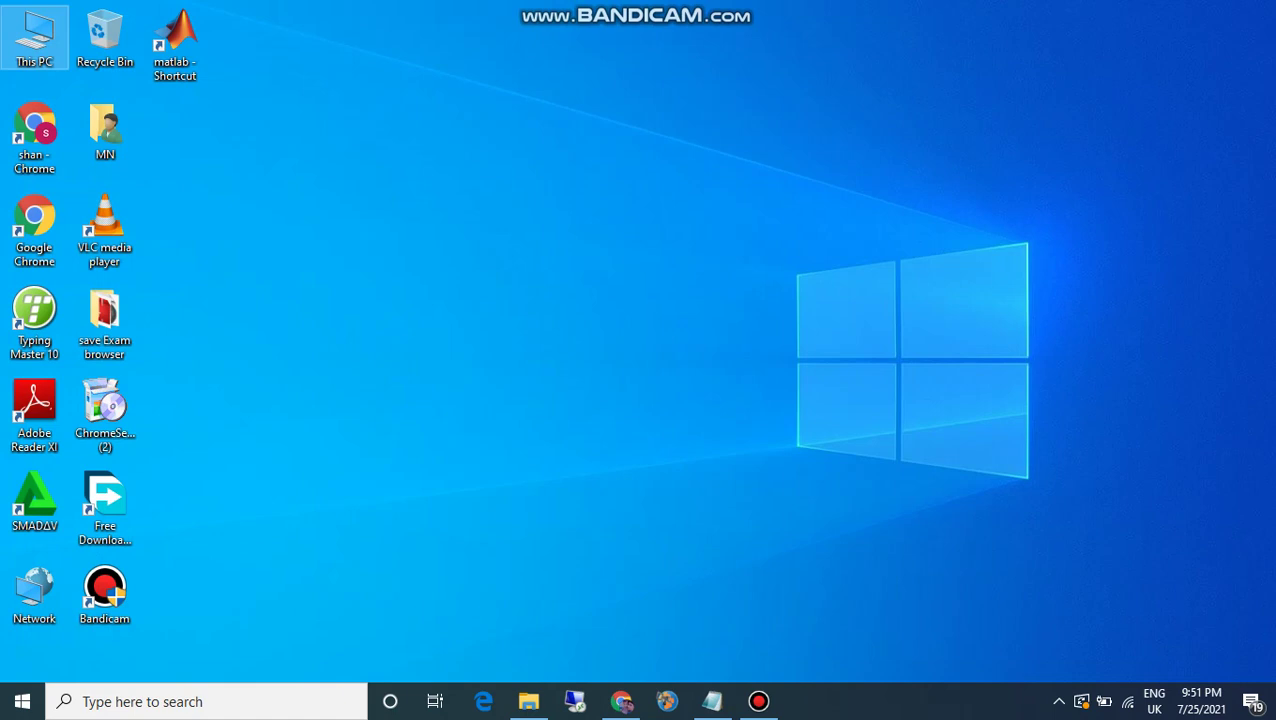
Step: Launch MATLAB R2015a from its desktop shortcut and try to close the second startup window
double_click(175, 44)
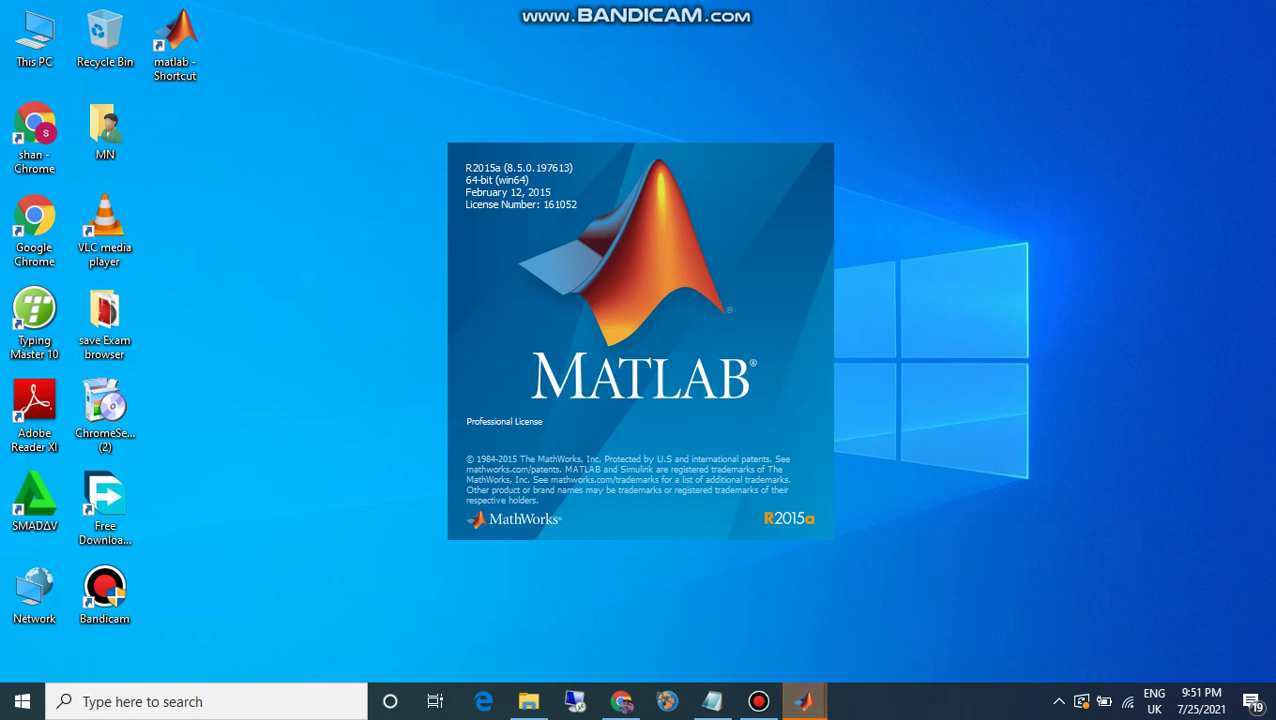
mouse_move(805, 702)
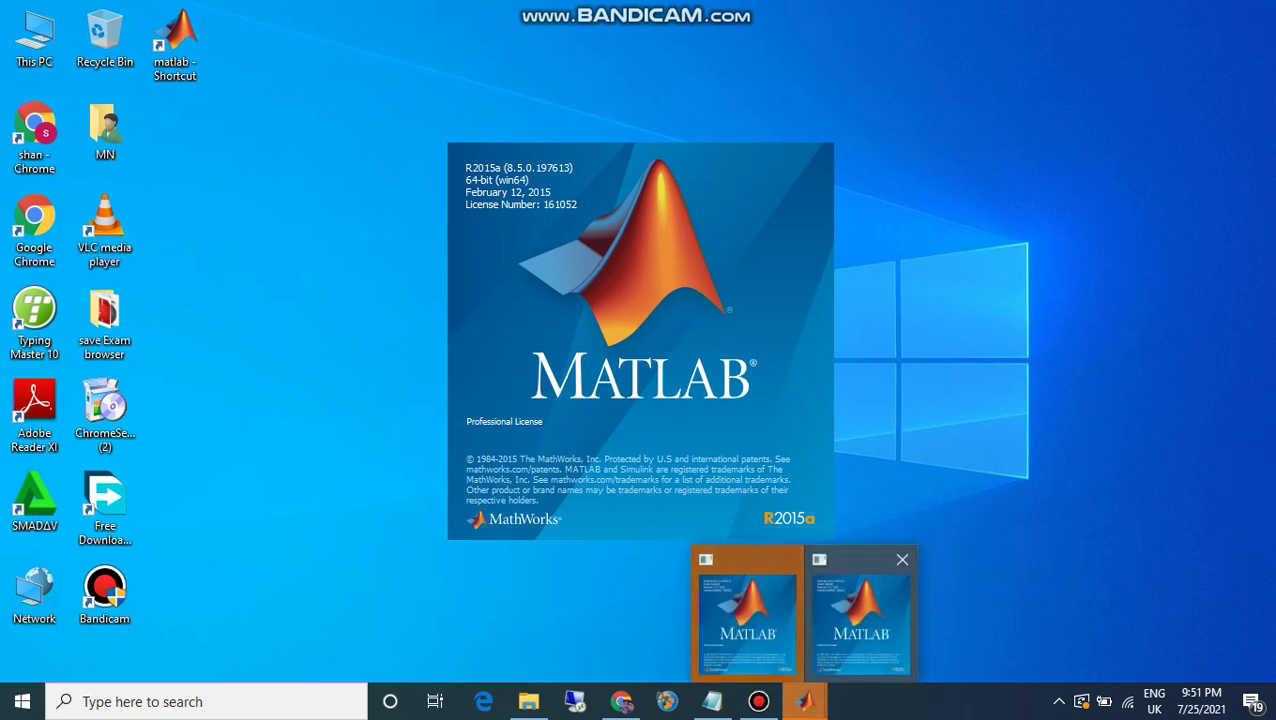
left_click(903, 560)
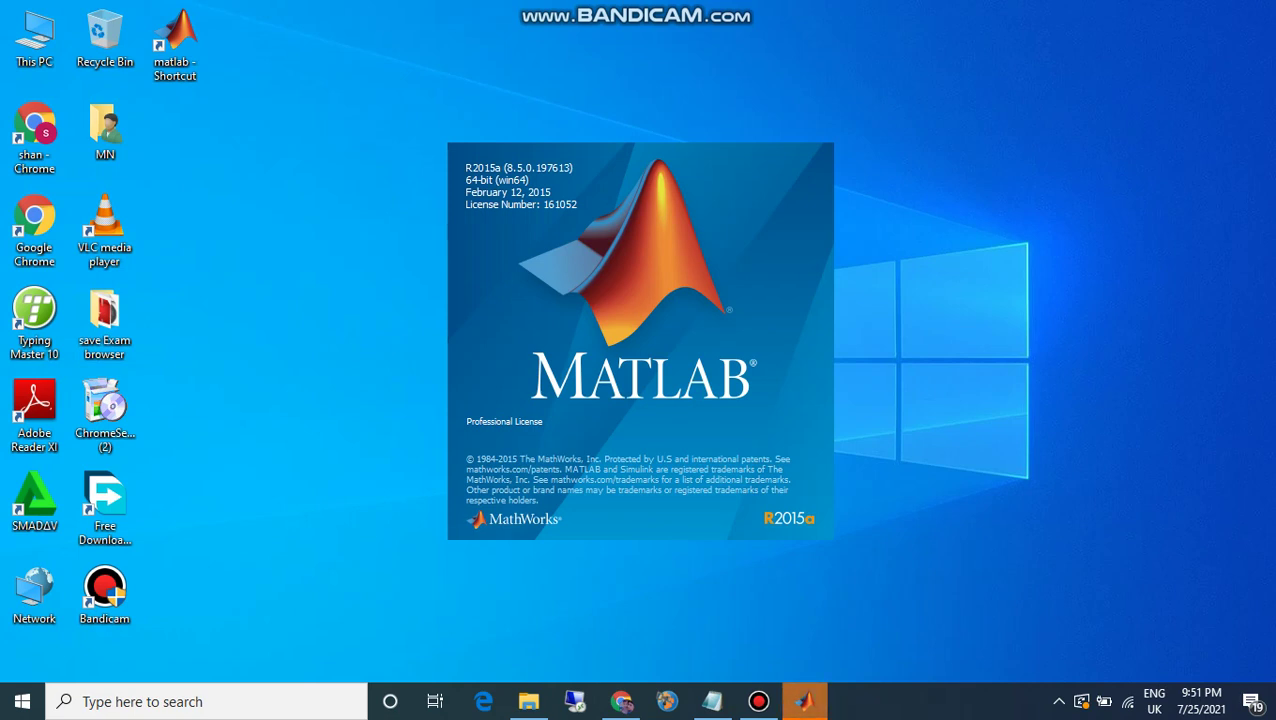
mouse_move(758, 701)
left_click(758, 701)
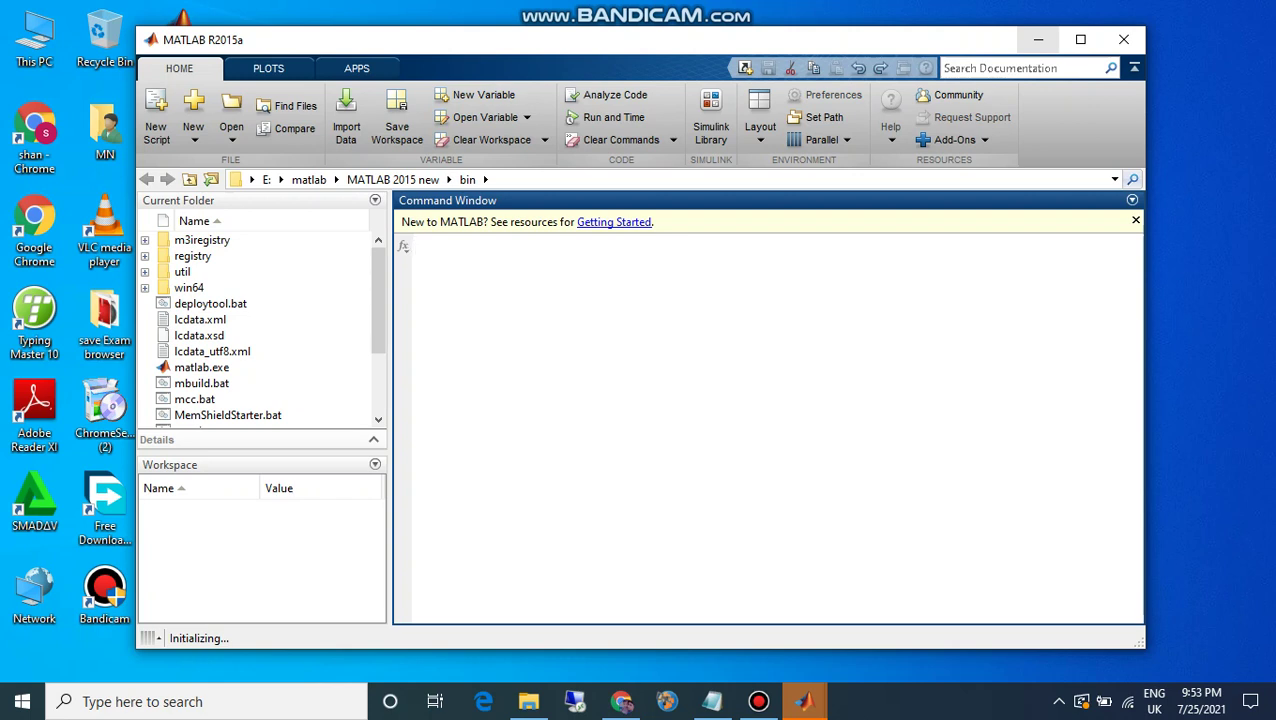
Step: Enter the calculation 4+5 in the MATLAB Command Window to test the installation
type("4+5")
key("Return")
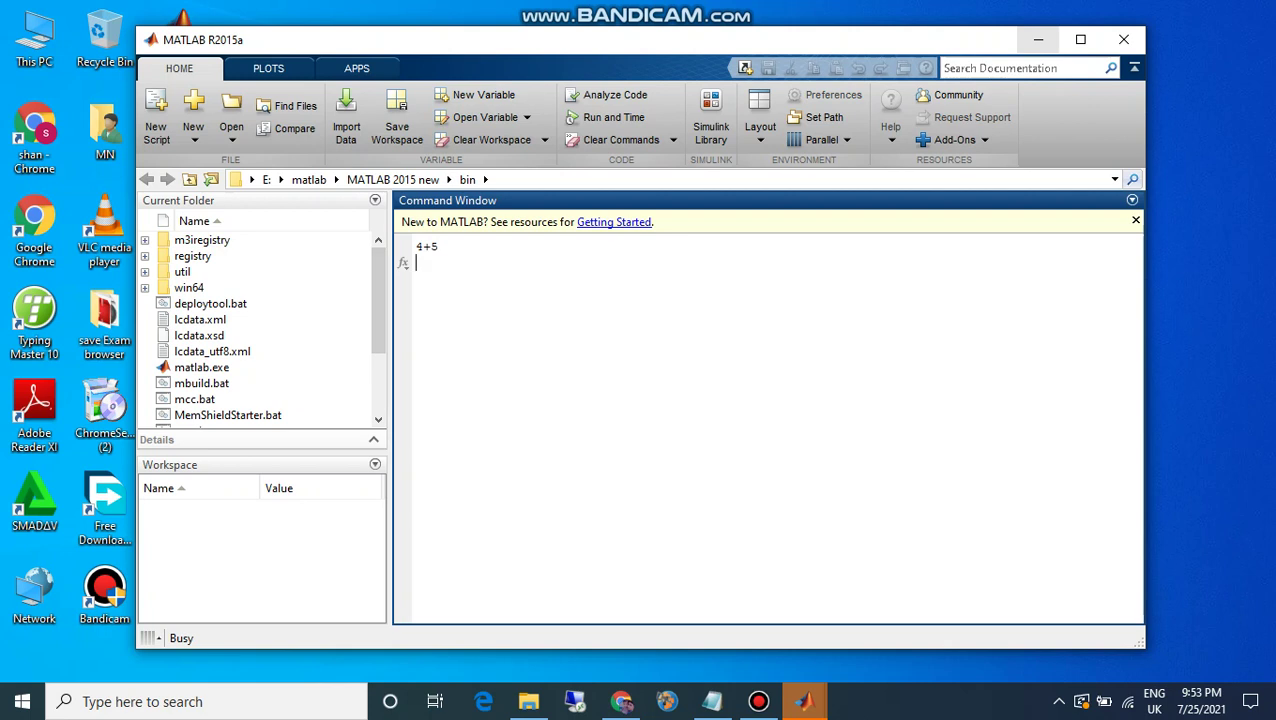
left_click(262, 555)
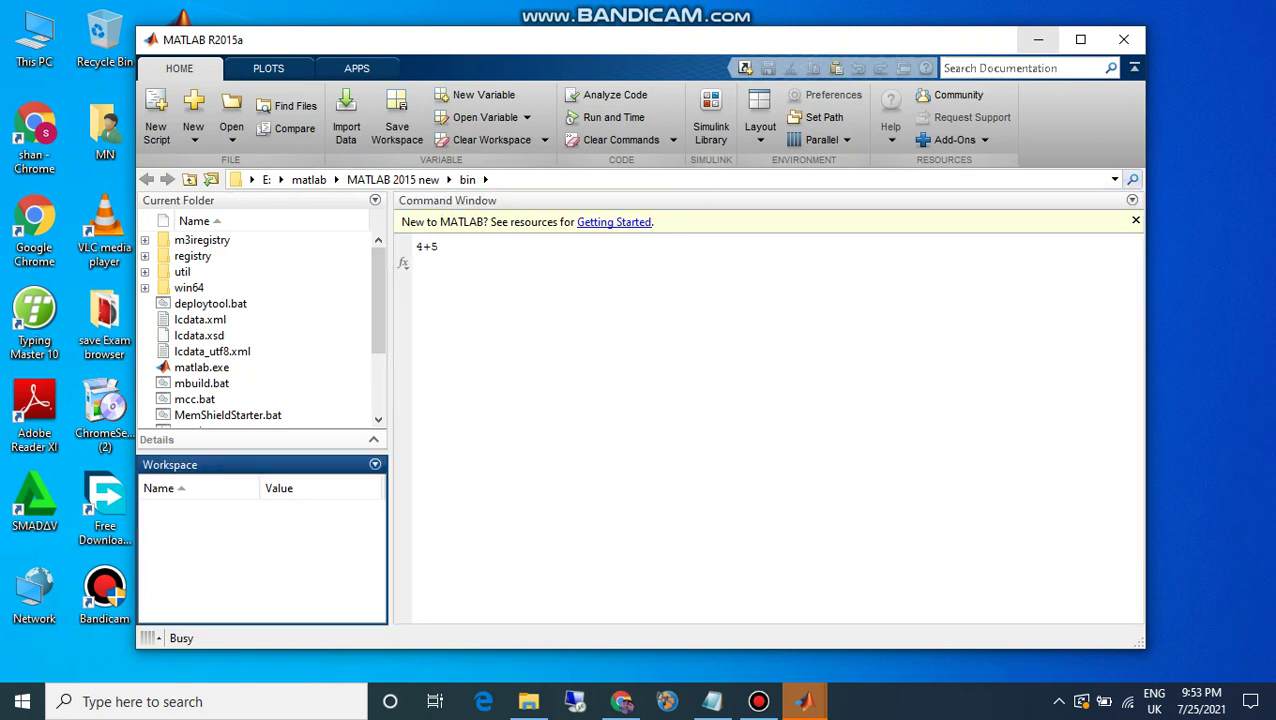
left_click(640, 400)
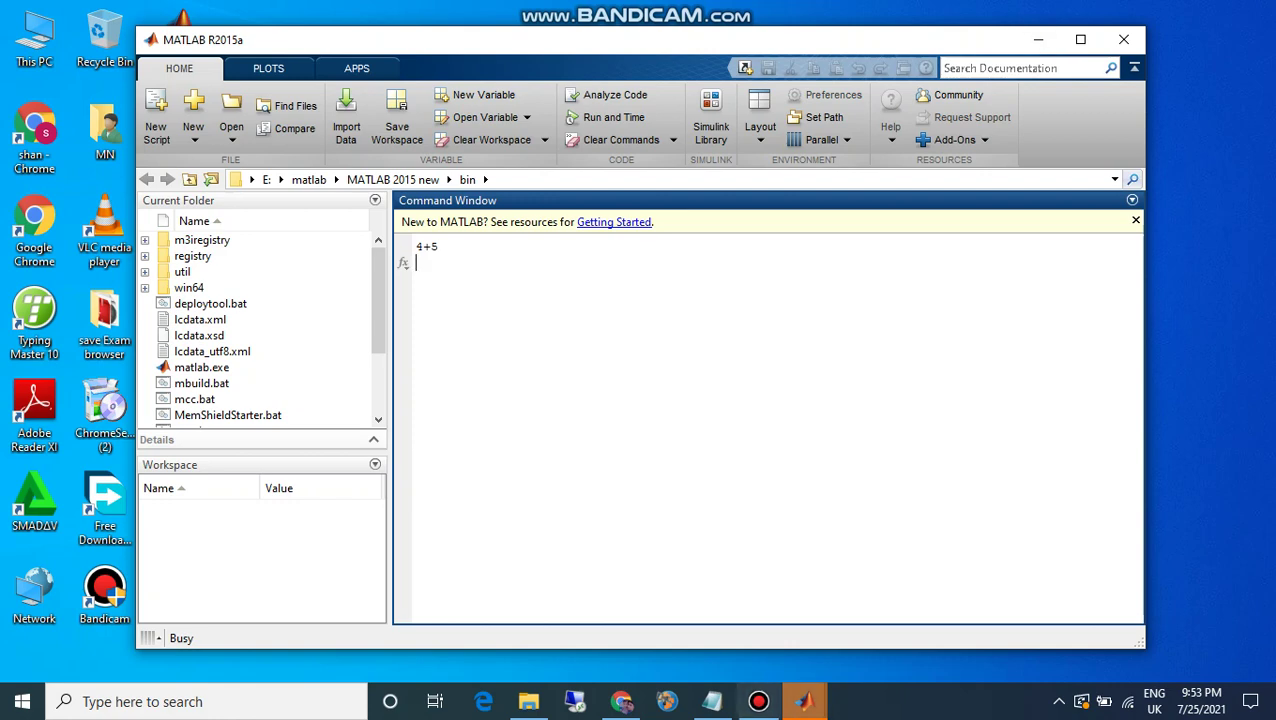
left_click(759, 701)
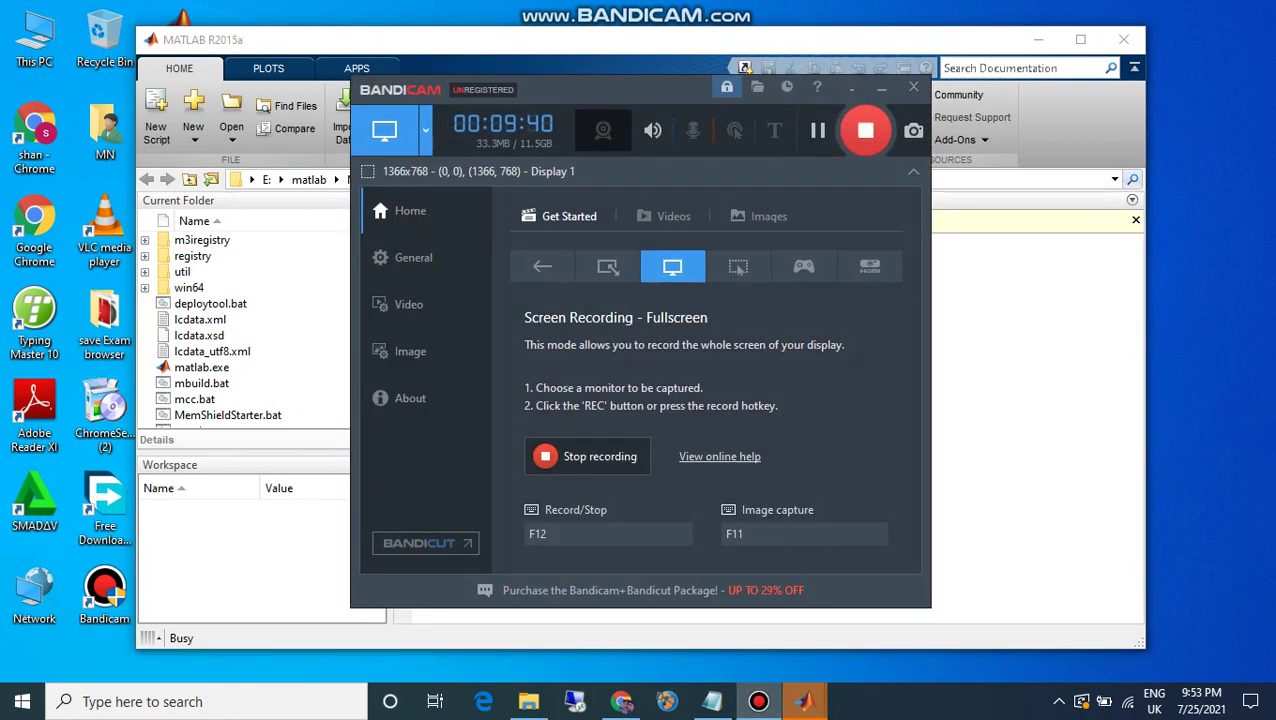